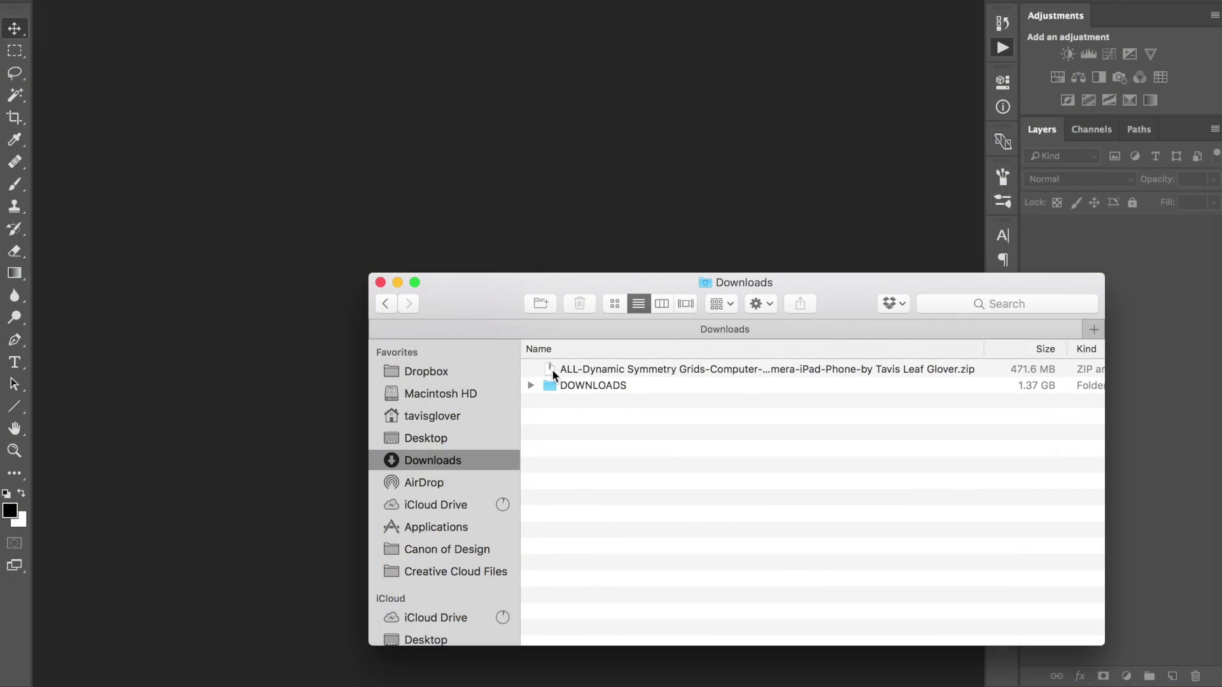
Move the ALL-Dynamic Symmetry Grids zip file from Downloads to the Desktop and extract it there
{"action": "left_click_drag", "start_coordinate": [552, 369], "coordinate": [447, 439]}
{"action": "left_click", "coordinate": [444, 439]}
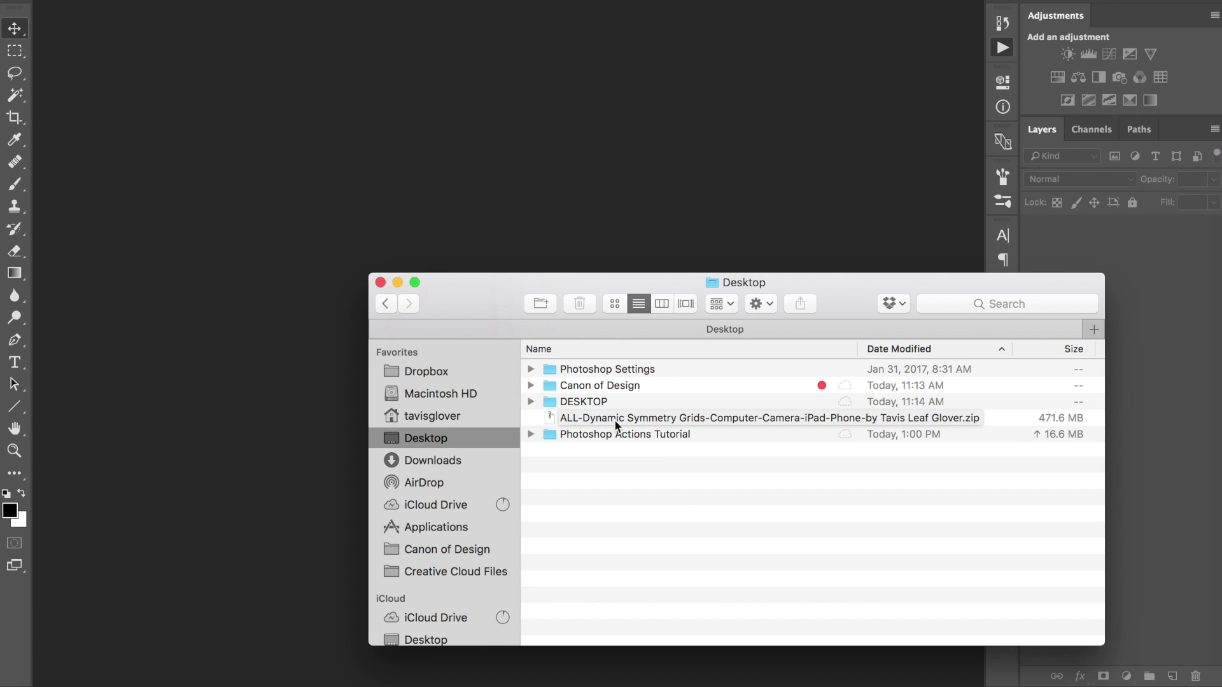
{"action": "double_click", "coordinate": [556, 421]}
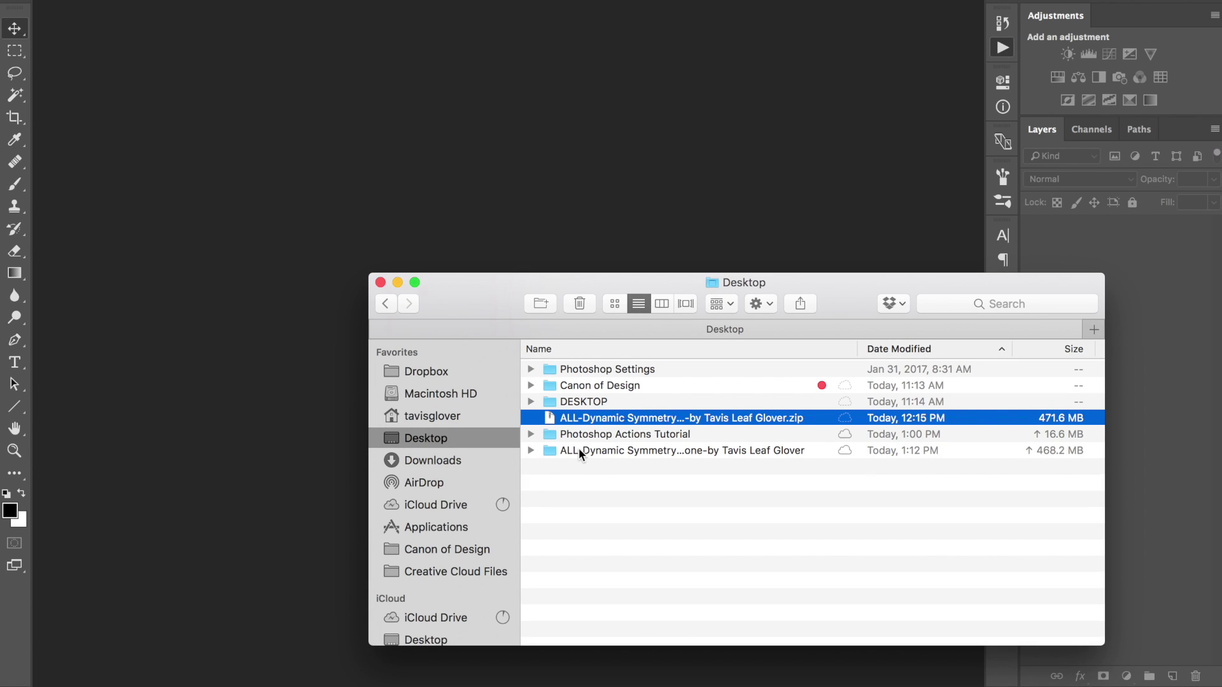
Open the extracted grids folder and look inside the TIFF folder within COMPUTER GRIDS
{"action": "left_click", "coordinate": [578, 448]}
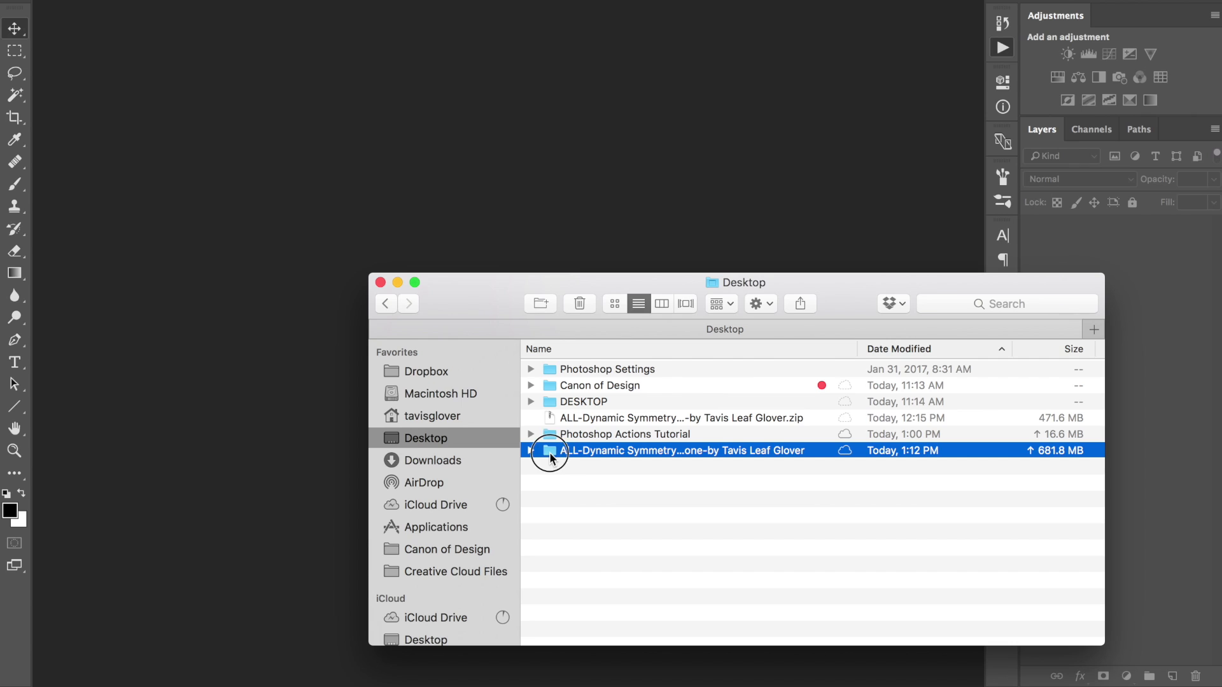
{"action": "double_click", "coordinate": [548, 452]}
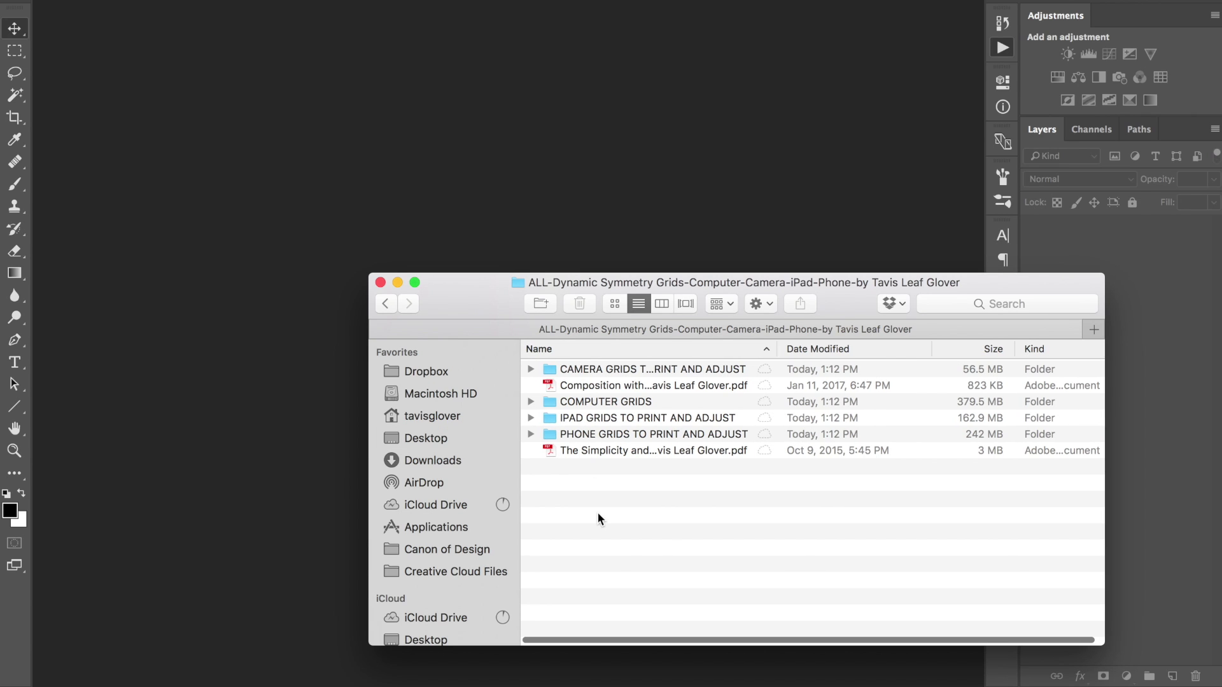
{"action": "double_click", "coordinate": [547, 402]}
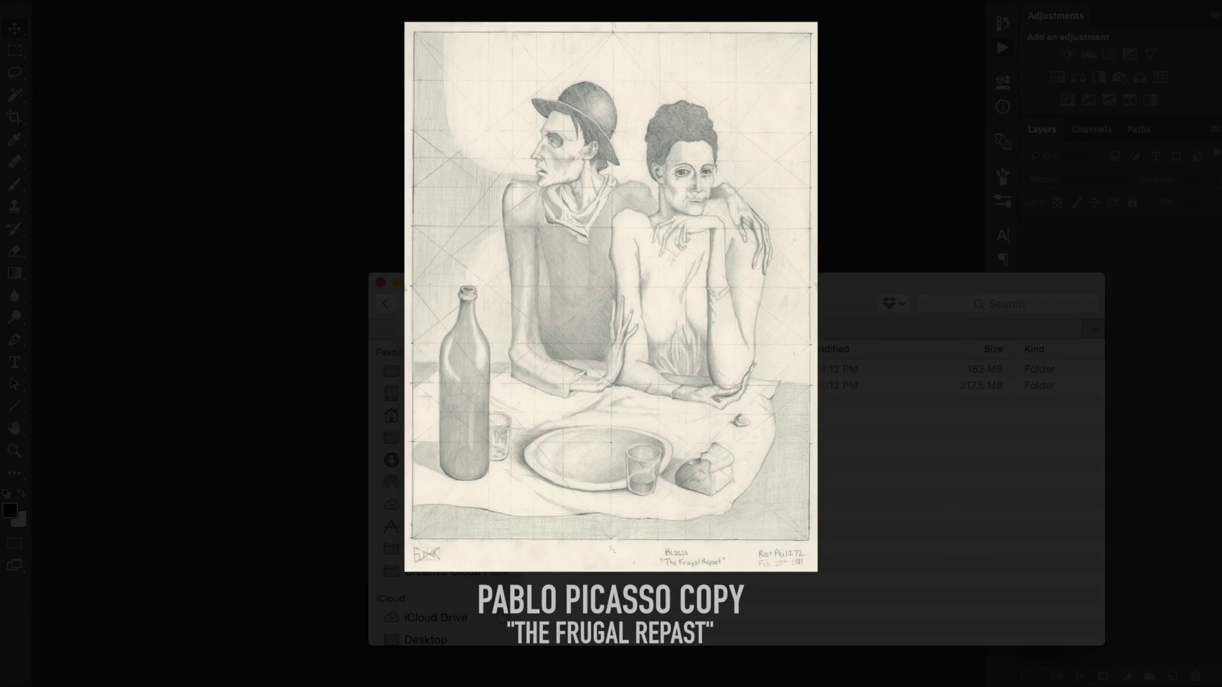
{"action": "left_click", "coordinate": [922, 385]}
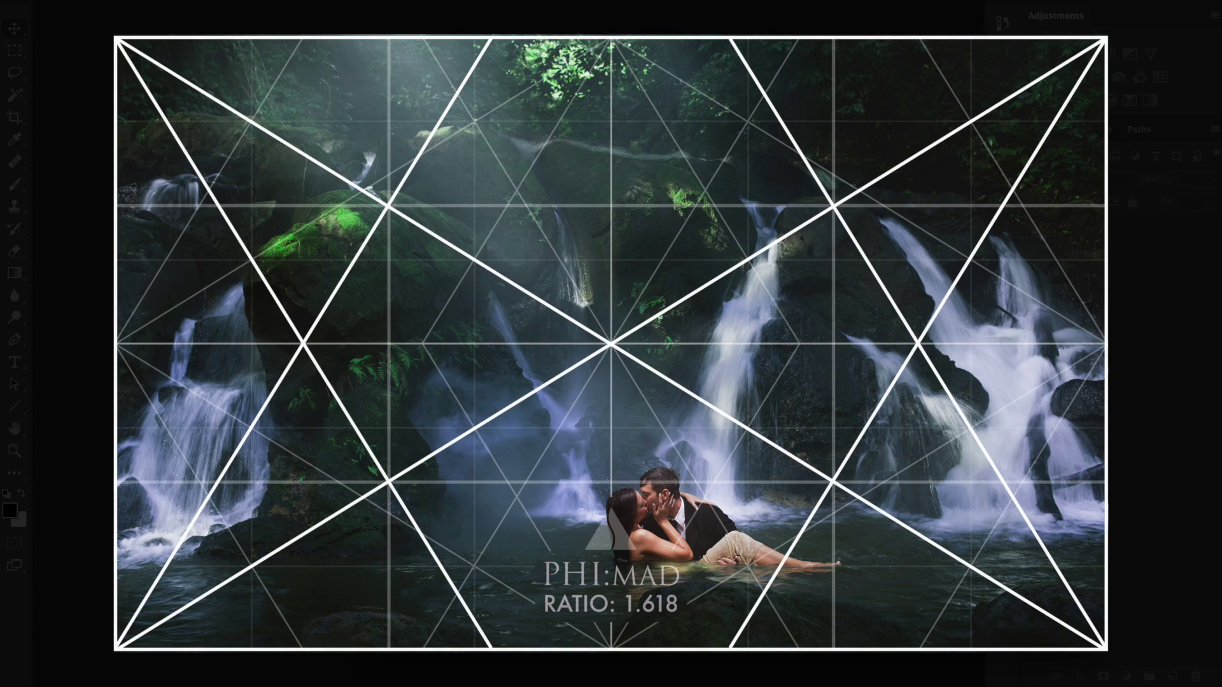
{"action": "left_click", "coordinate": [551, 373]}
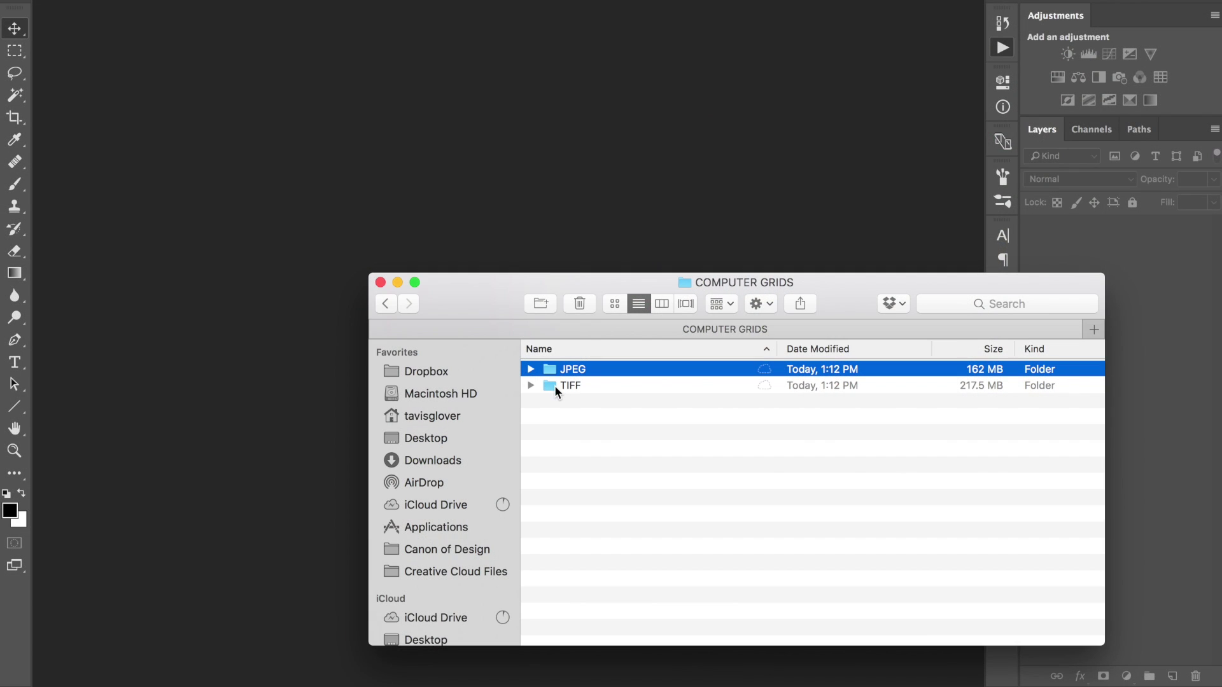
{"action": "left_click", "coordinate": [552, 387]}
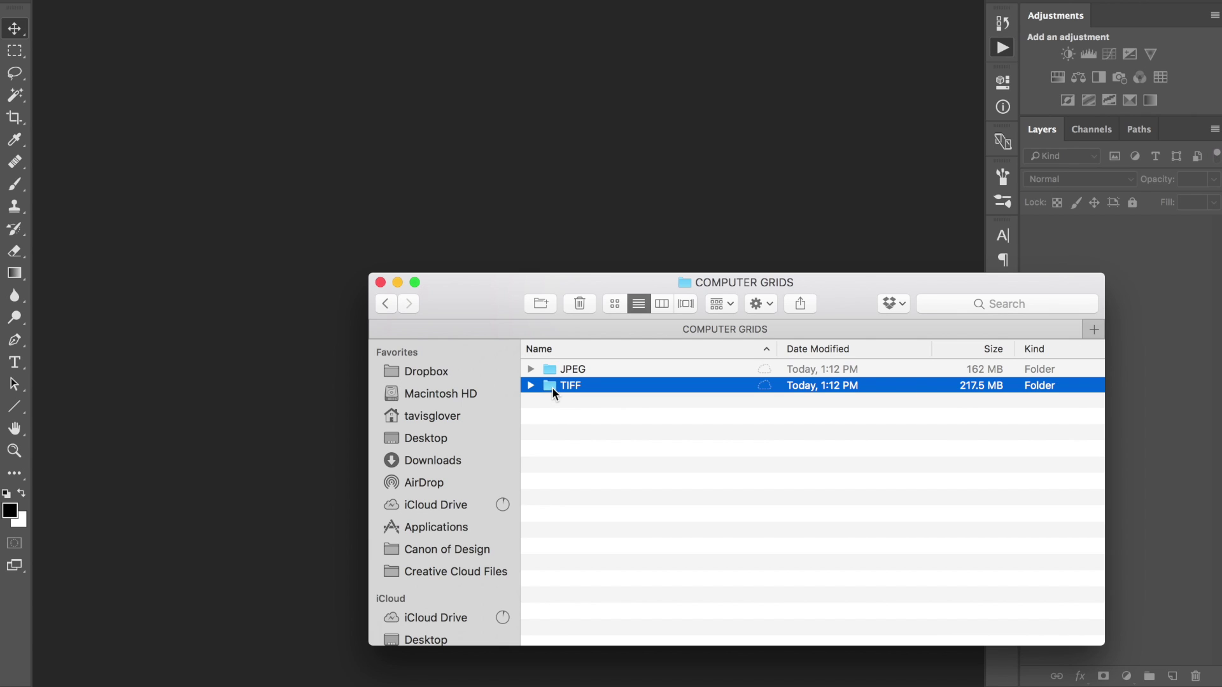
{"action": "double_click", "coordinate": [551, 387]}
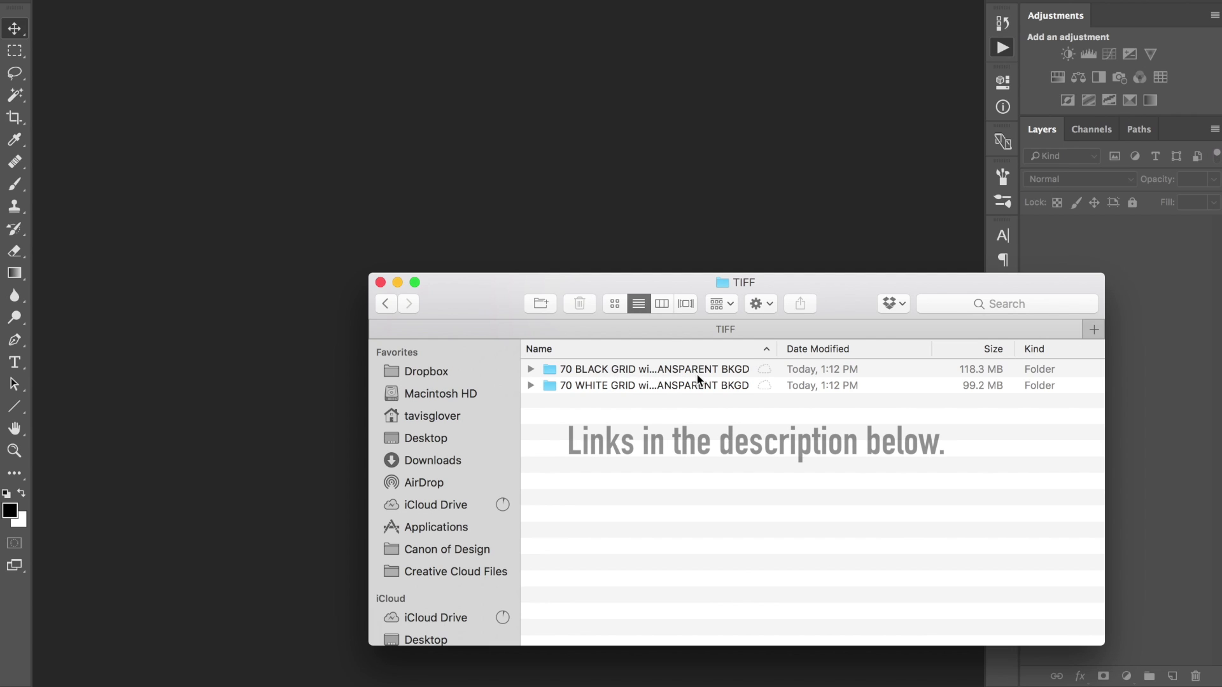
Browse the JPEG folder's 70 BLACK GRID with WHITE BKGD set and preview Root_5-5 side by side.jpg
{"action": "left_click", "coordinate": [389, 304]}
{"action": "double_click", "coordinate": [571, 368]}
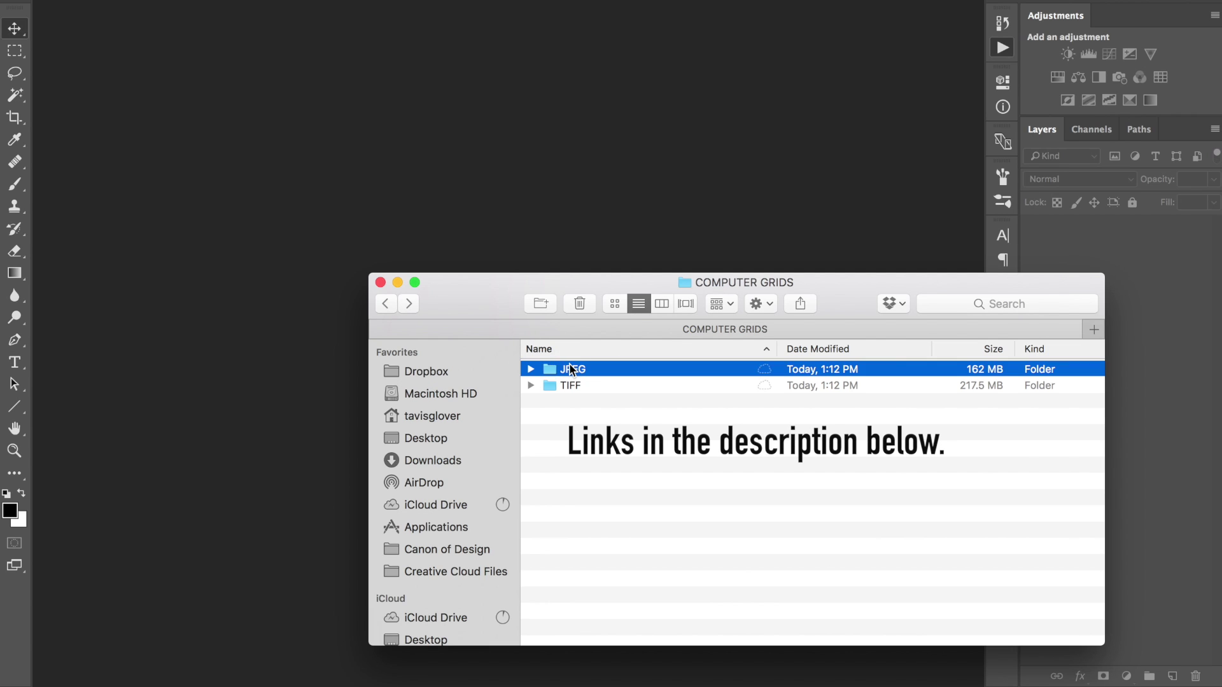
{"action": "left_click", "coordinate": [576, 370]}
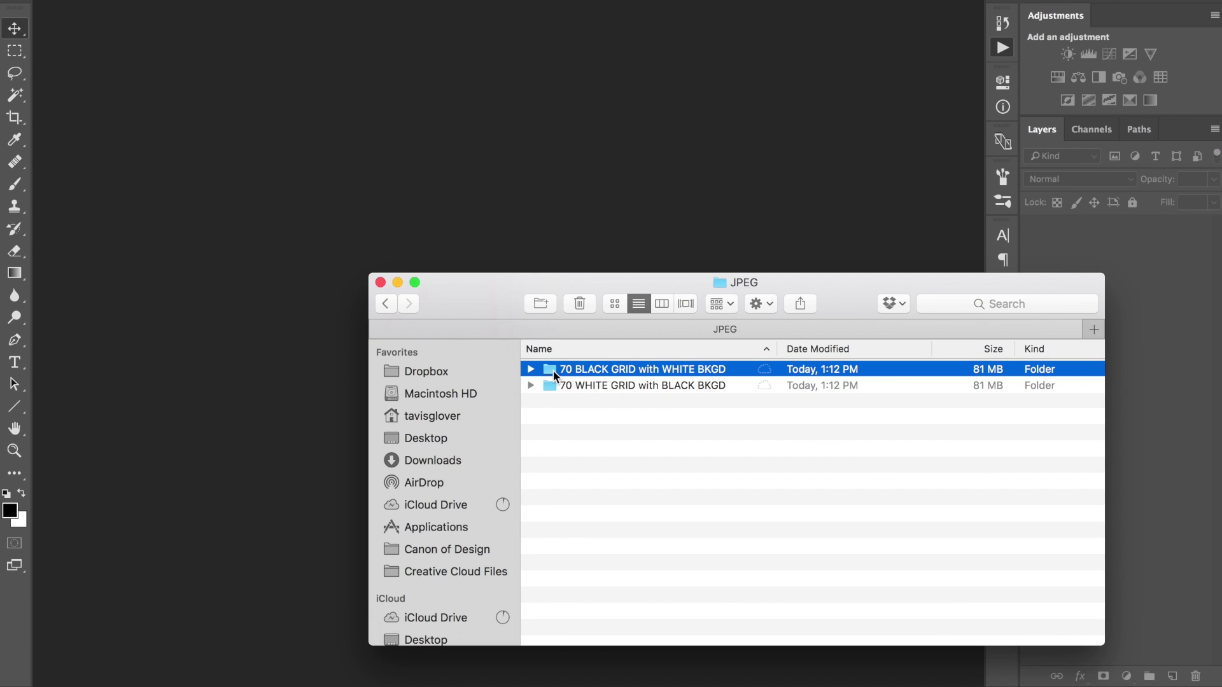
{"action": "double_click", "coordinate": [552, 371]}
{"action": "left_click", "coordinate": [581, 368]}
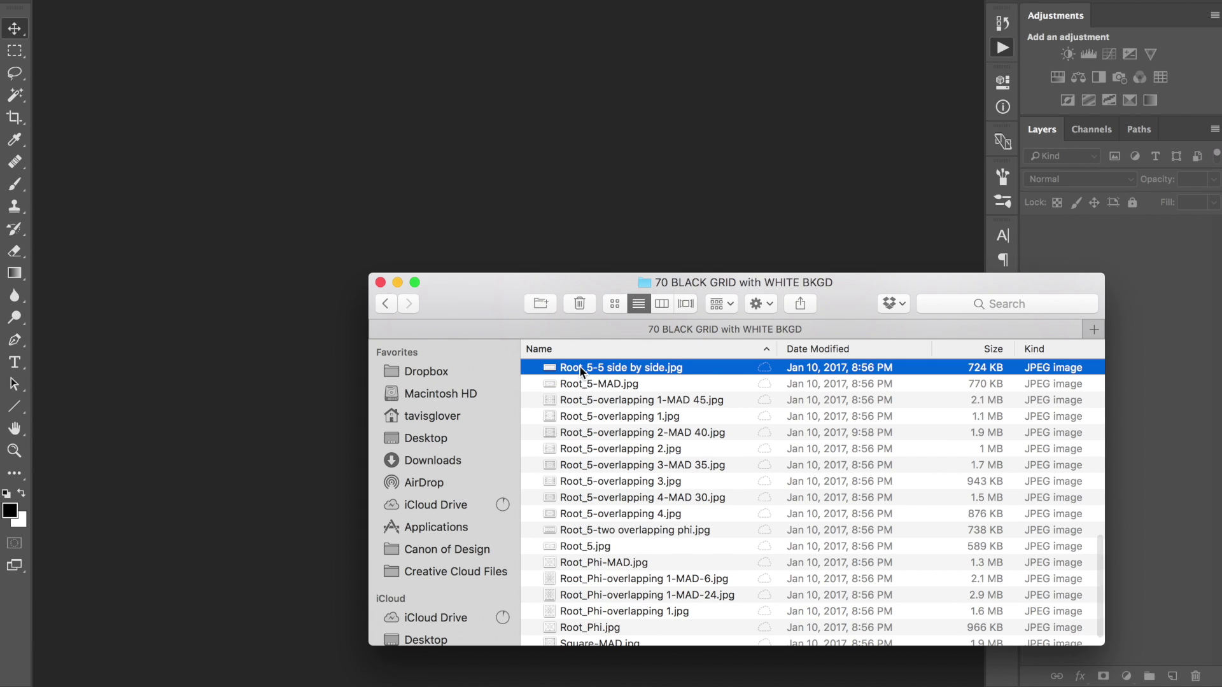
{"action": "key", "text": "space"}
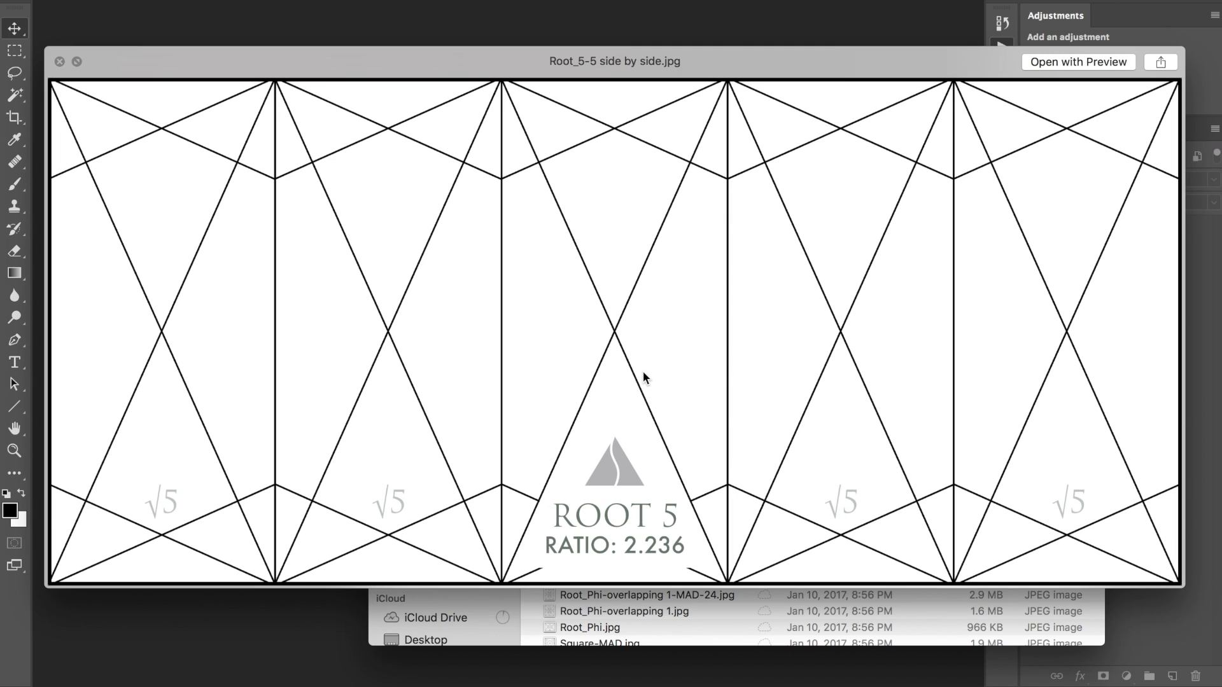
{"action": "key", "text": "space"}
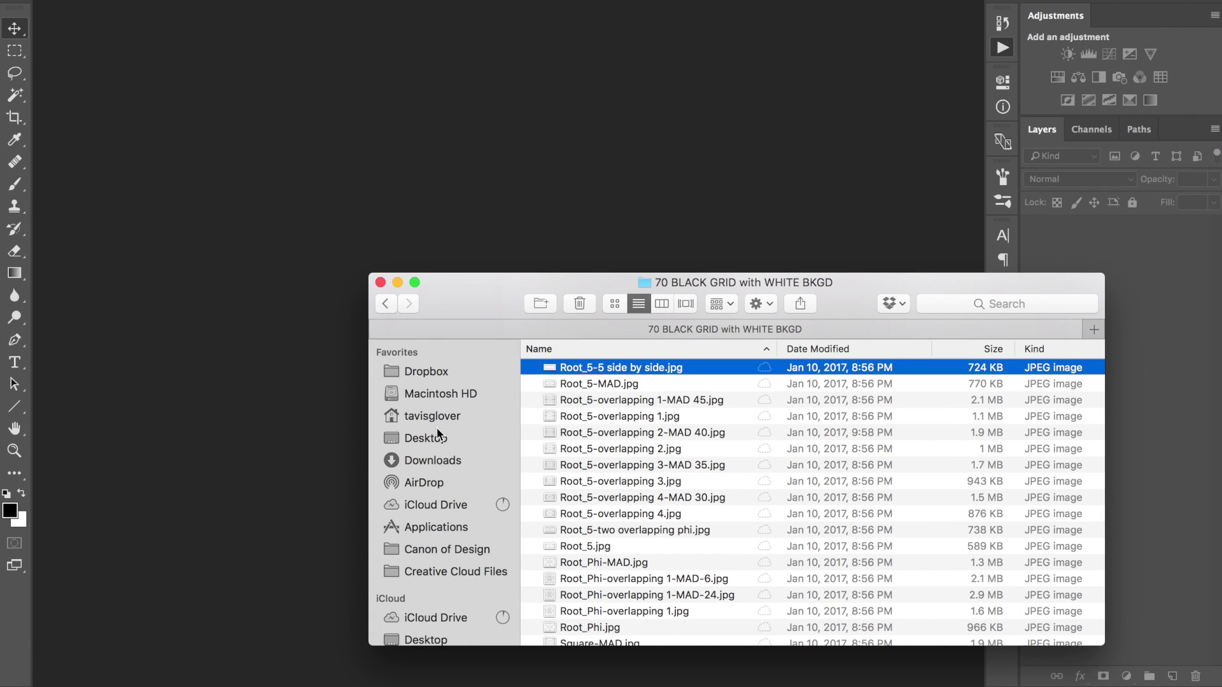
In the Desktop's Photoshop Actions Tutorial folder, move Action Tutorial.atn to the Trash and open the Birth of Venus JPEG in Photoshop
{"action": "left_click", "coordinate": [437, 436]}
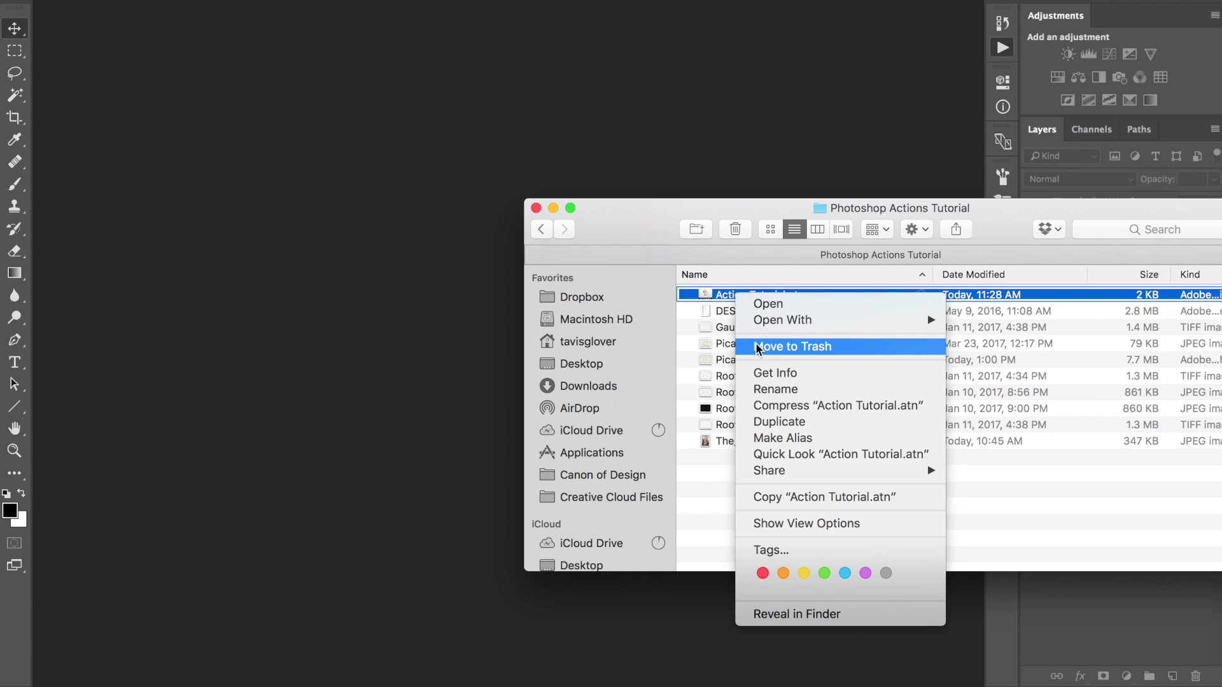
{"action": "left_click", "coordinate": [757, 347]}
{"action": "left_click_drag", "start_coordinate": [738, 423], "coordinate": [246, 360]}
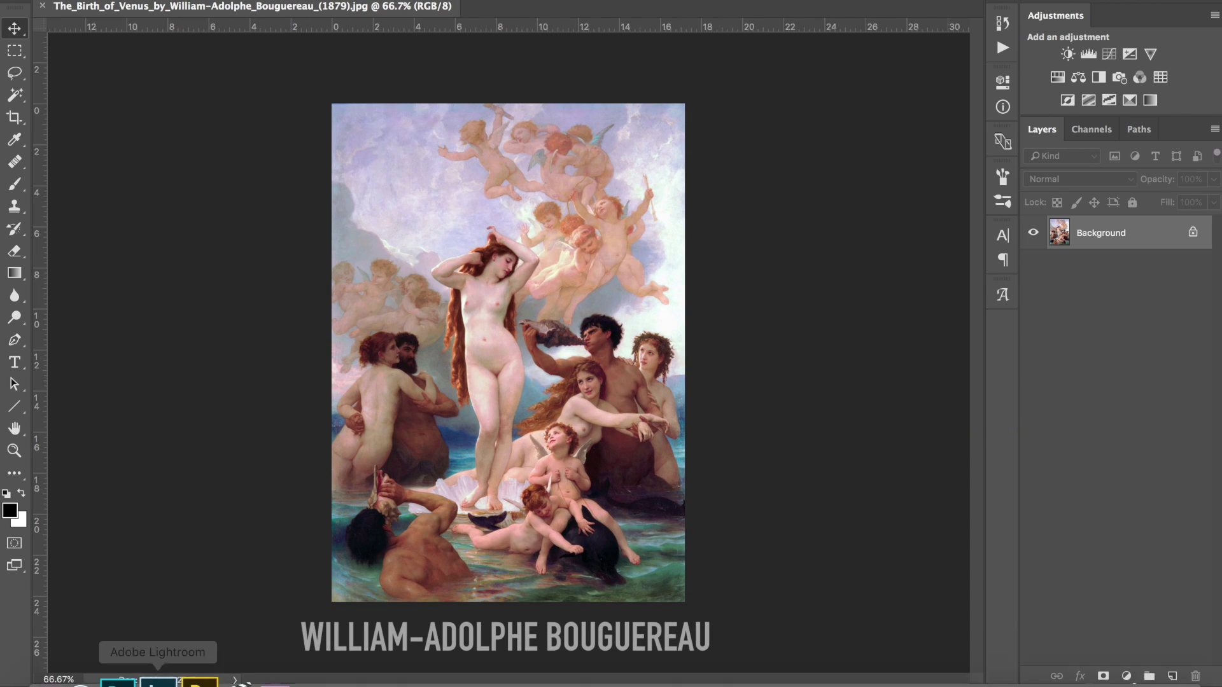
Place Root_2-white with clear bkgd.tif from the Photoshop Actions Tutorial folder onto the painting
{"action": "left_click", "coordinate": [82, 655]}
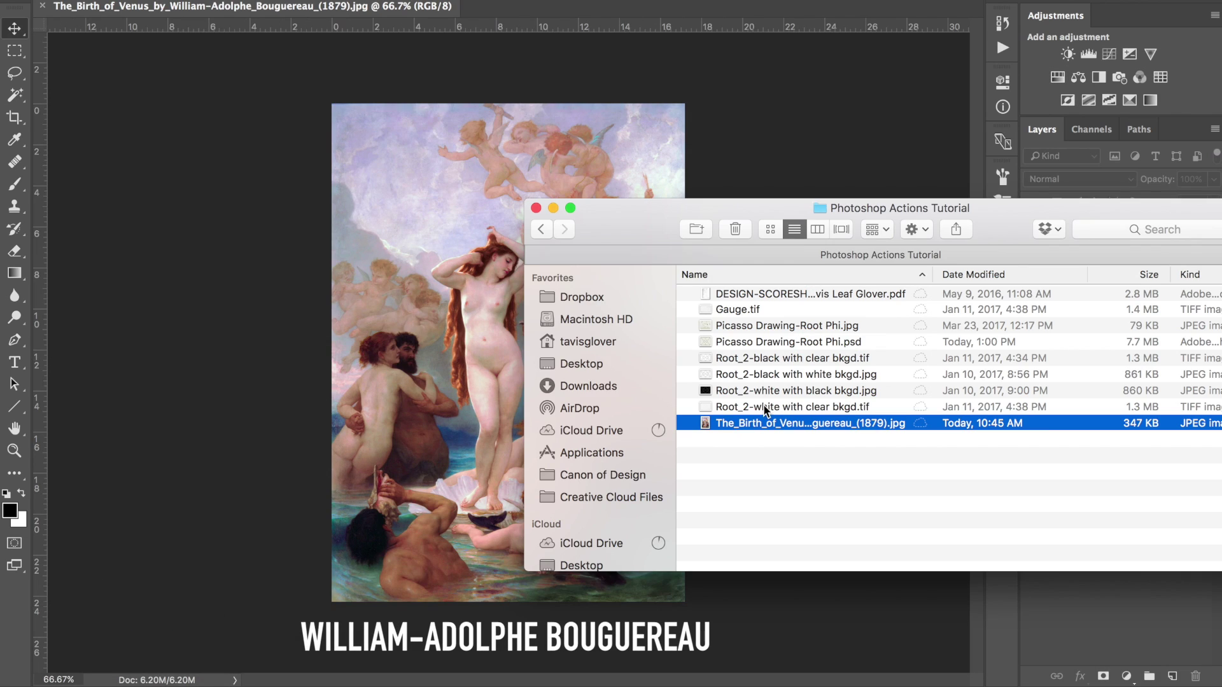
{"action": "left_click", "coordinate": [726, 326]}
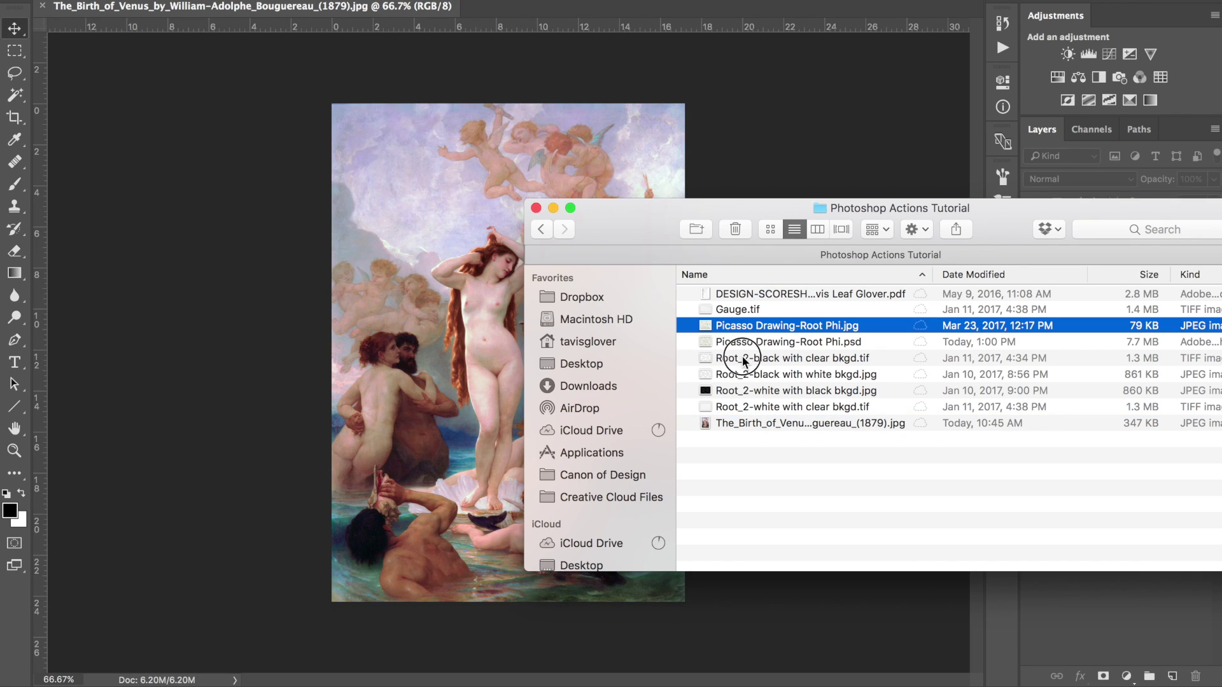
{"action": "left_click", "coordinate": [743, 359]}
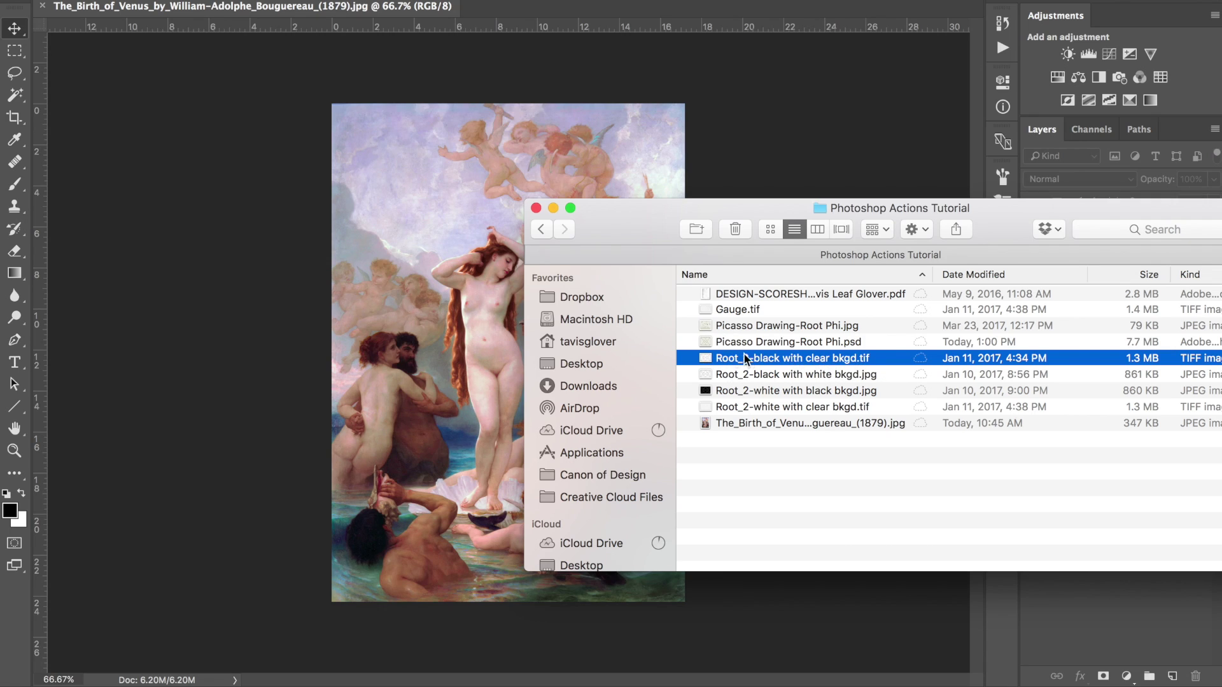
{"action": "left_click", "coordinate": [748, 375]}
{"action": "left_click", "coordinate": [756, 408]}
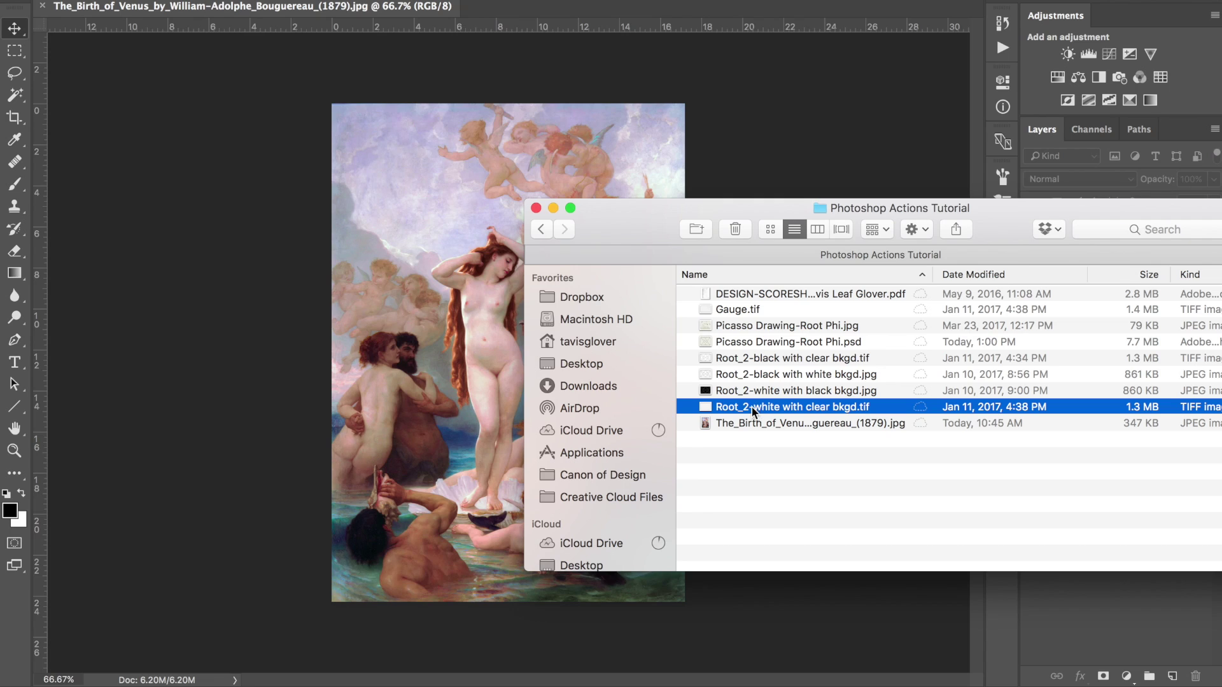
{"action": "left_click_drag", "start_coordinate": [689, 403], "coordinate": [356, 286]}
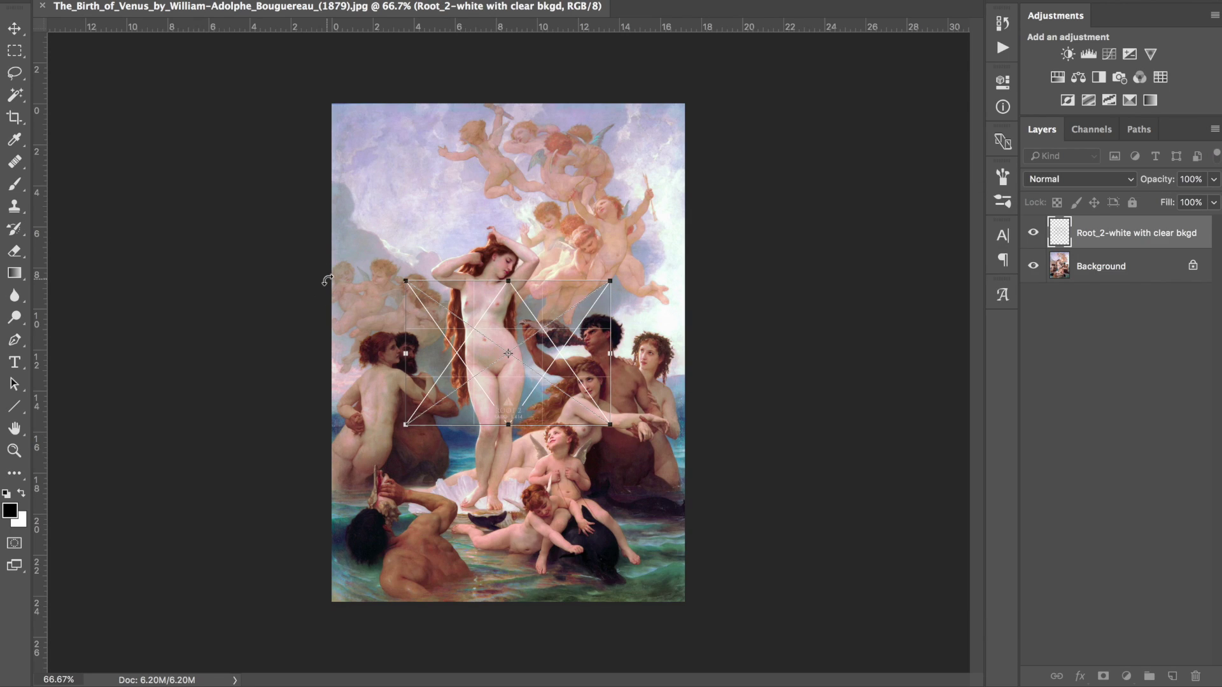
Rotate the placed grid to vertical and scale it proportionally from its centre to fill the painting
{"action": "left_click_drag", "start_coordinate": [609, 272], "coordinate": [642, 485]}
{"action": "left_click_drag", "start_coordinate": [615, 201], "coordinate": [694, 107]}
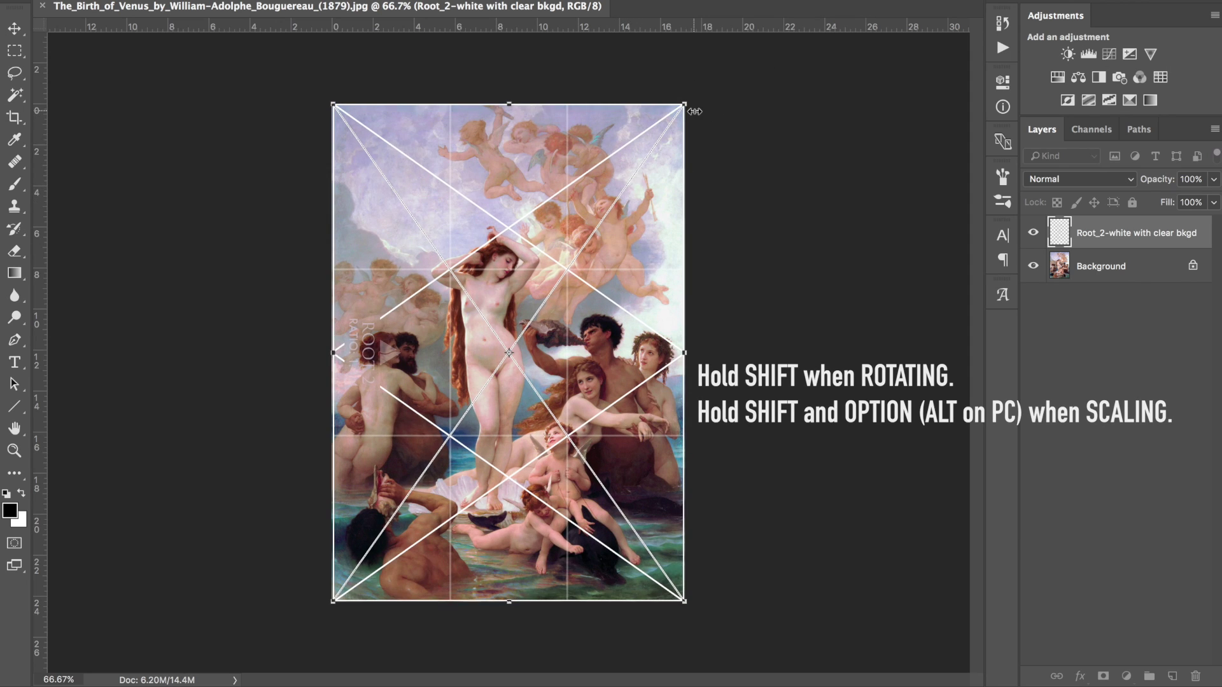
{"action": "key", "text": "Return"}
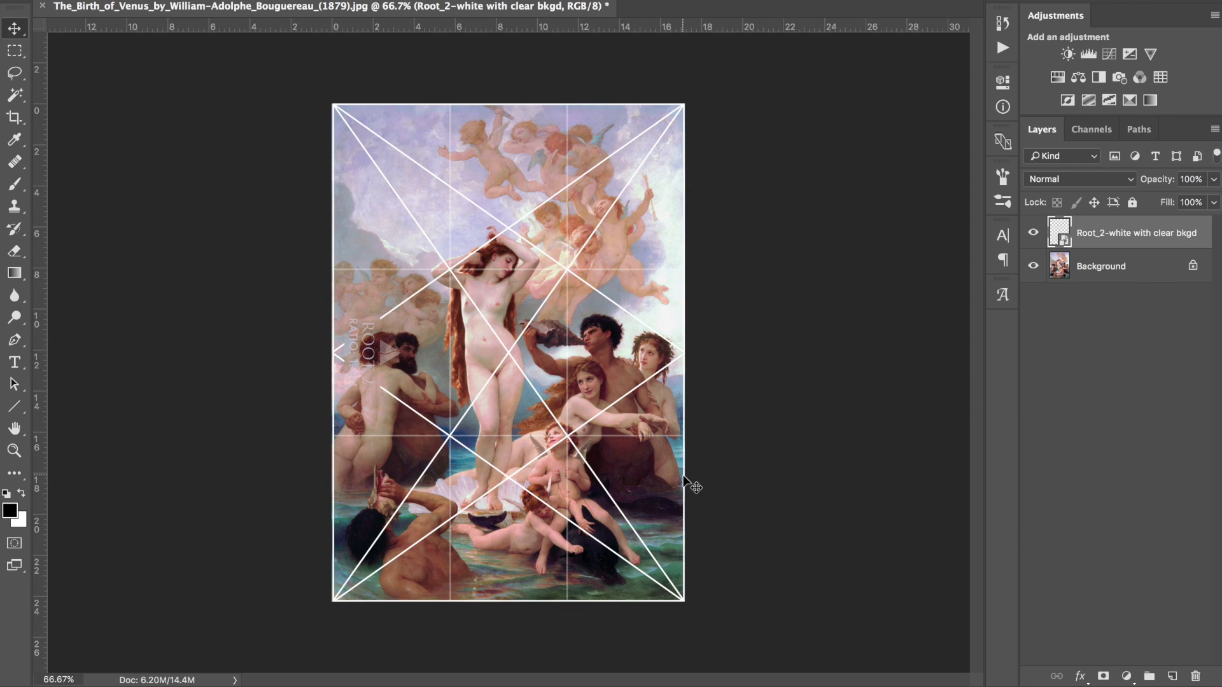
Delete the Root_2-white with clear bkgd layer from the painting
{"action": "key", "text": "super+minus"}
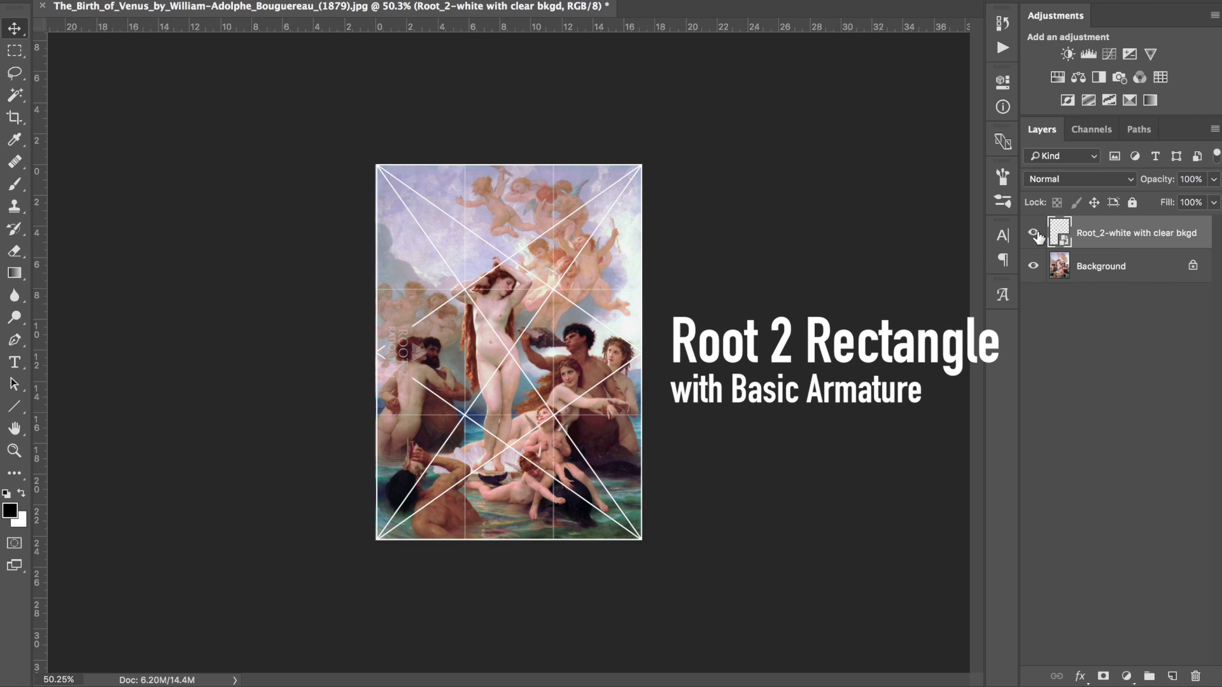
{"action": "left_click", "coordinate": [1195, 677]}
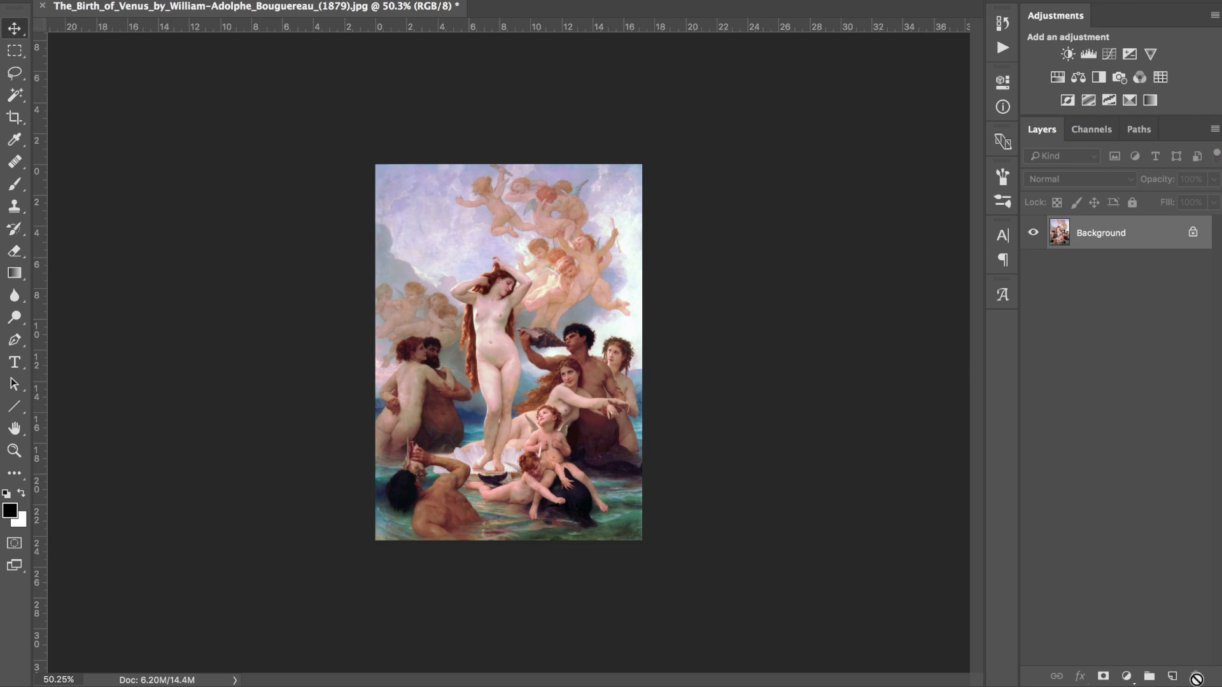
Create a new action set named Grid Tutorial
{"action": "left_click", "coordinate": [1002, 49]}
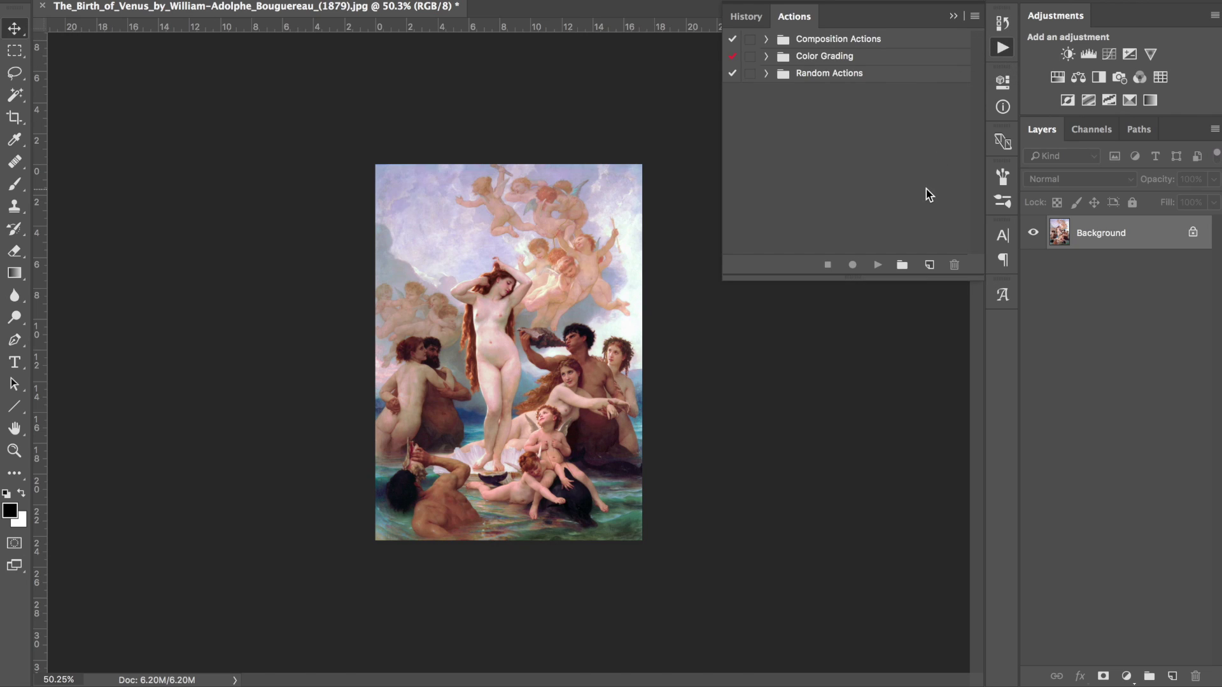
{"action": "left_click", "coordinate": [901, 264]}
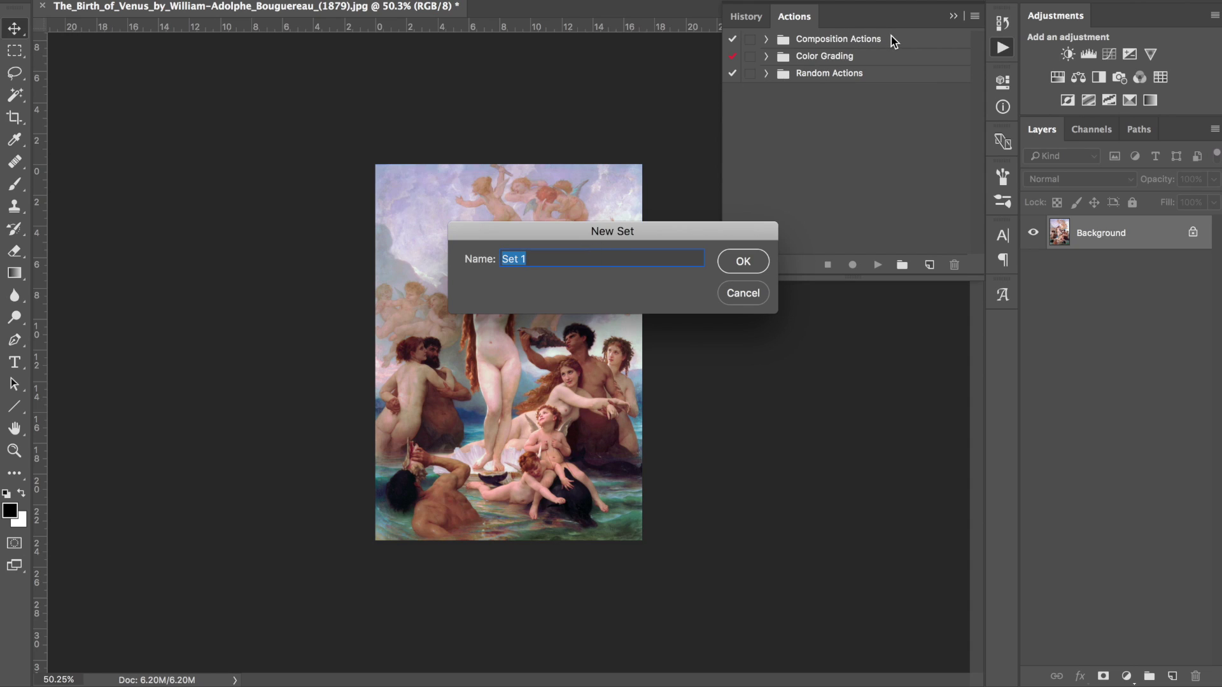
{"action": "double_click", "coordinate": [563, 255]}
{"action": "triple_click", "coordinate": [565, 255]}
{"action": "type", "text": "Grid Tutorial"}
{"action": "key", "text": "Return"}
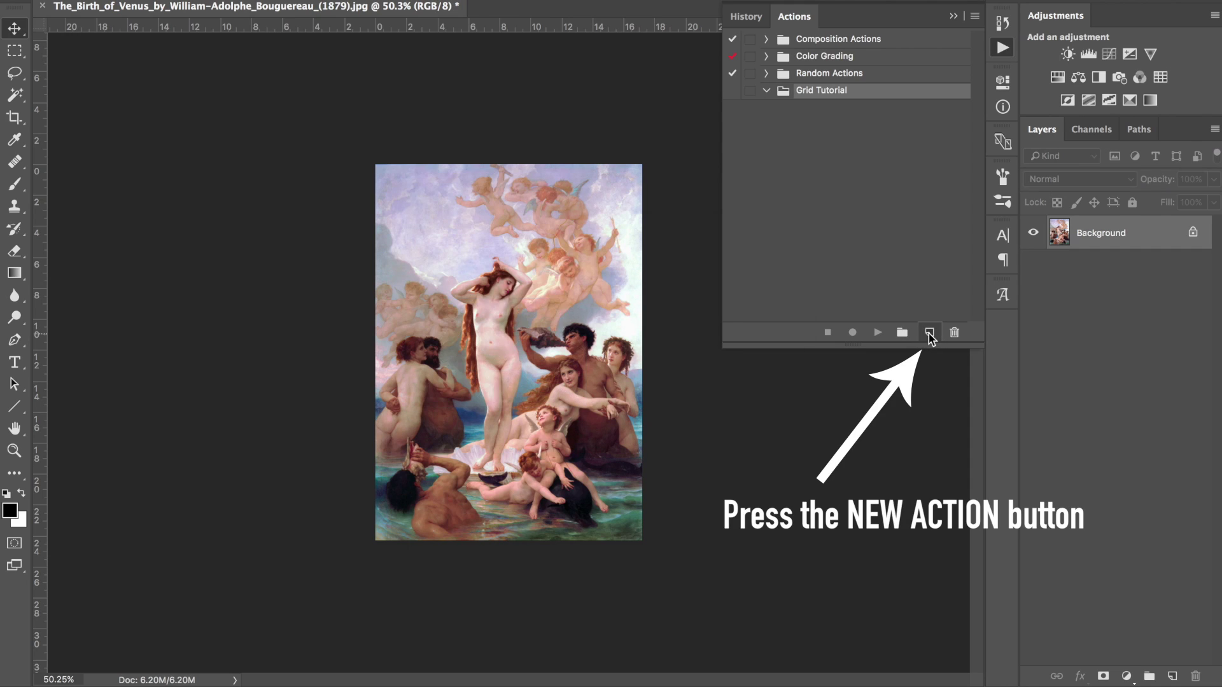
Create an action named ROOT 2 BASIC in the Grid Tutorial set and start recording it
{"action": "left_click", "coordinate": [929, 334]}
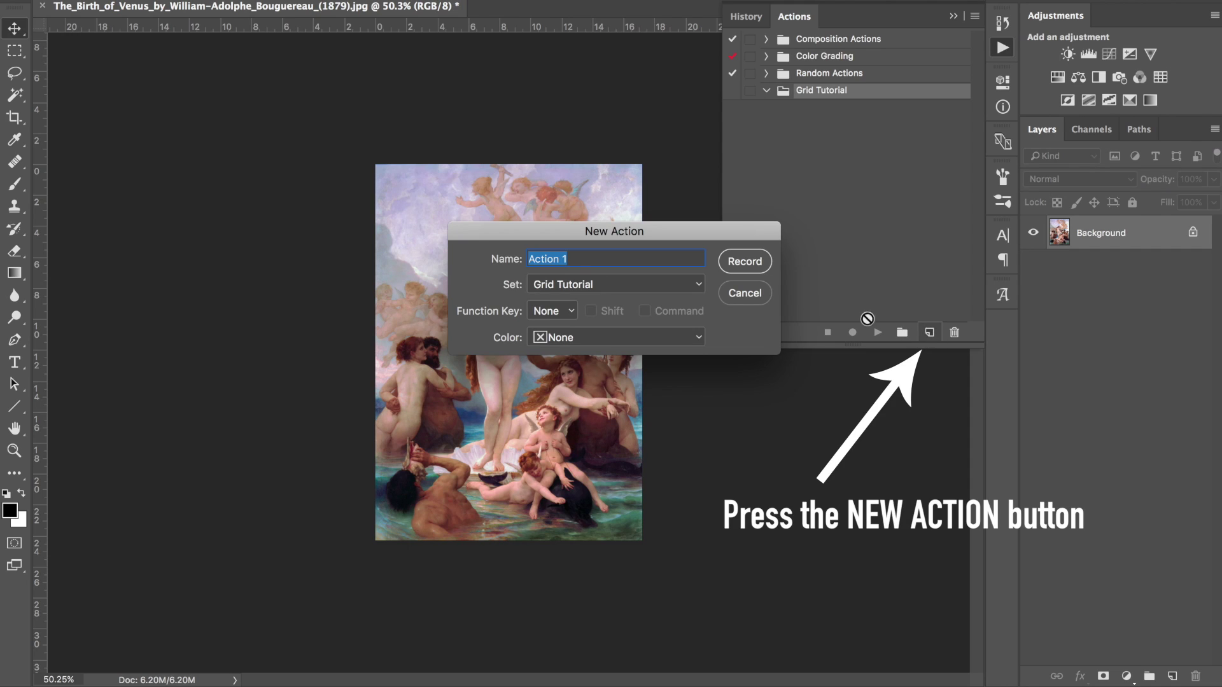
{"action": "type", "text": "ROOT 2"}
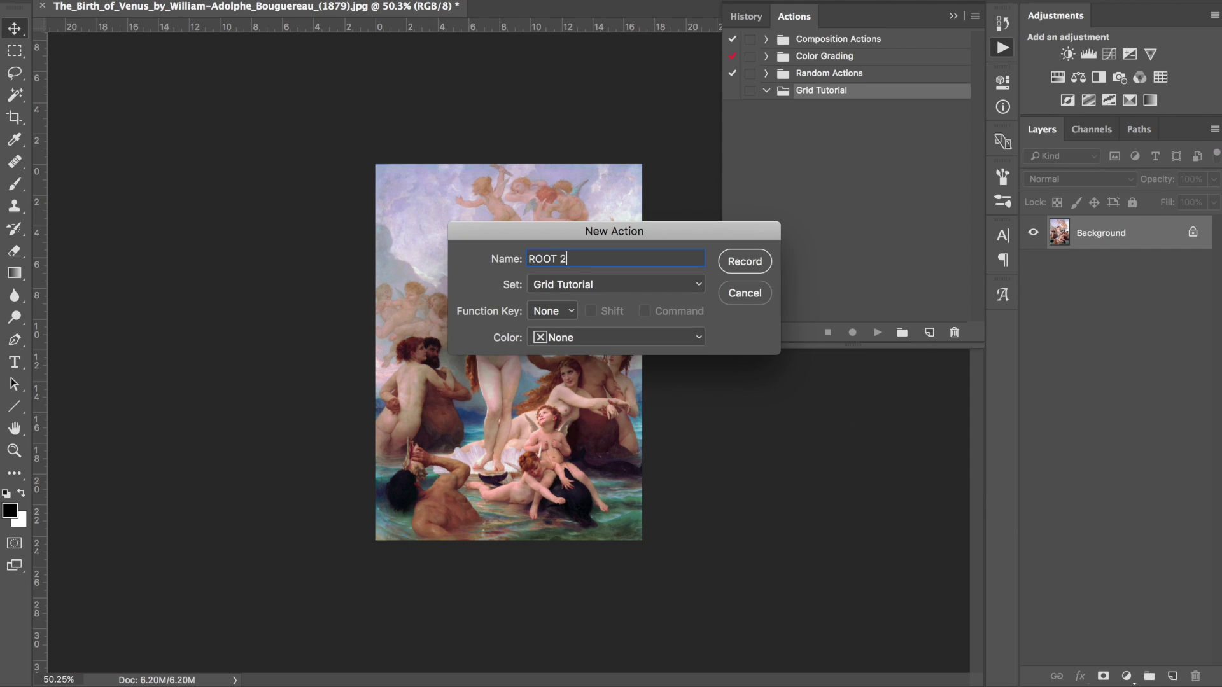
{"action": "type", "text": " BASIC"}
{"action": "key", "text": "Return"}
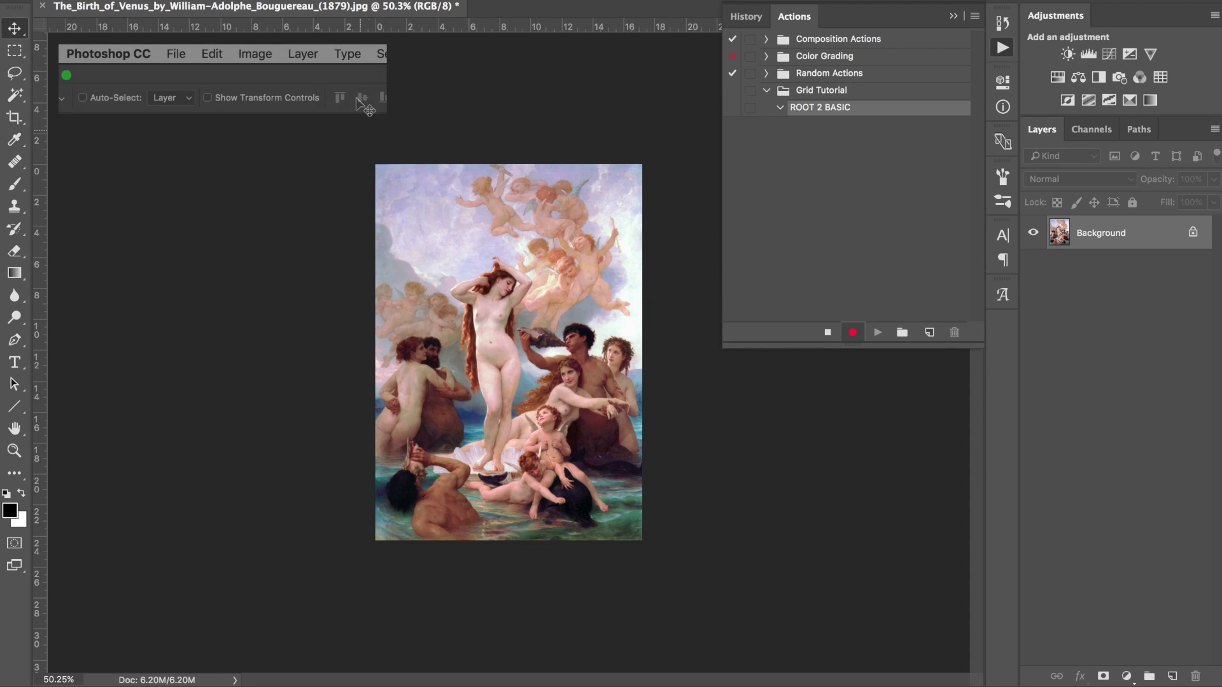
Place Root_2-white with clear bkgd.tif as an embedded file over the painting while the action records
{"action": "left_click", "coordinate": [179, 51]}
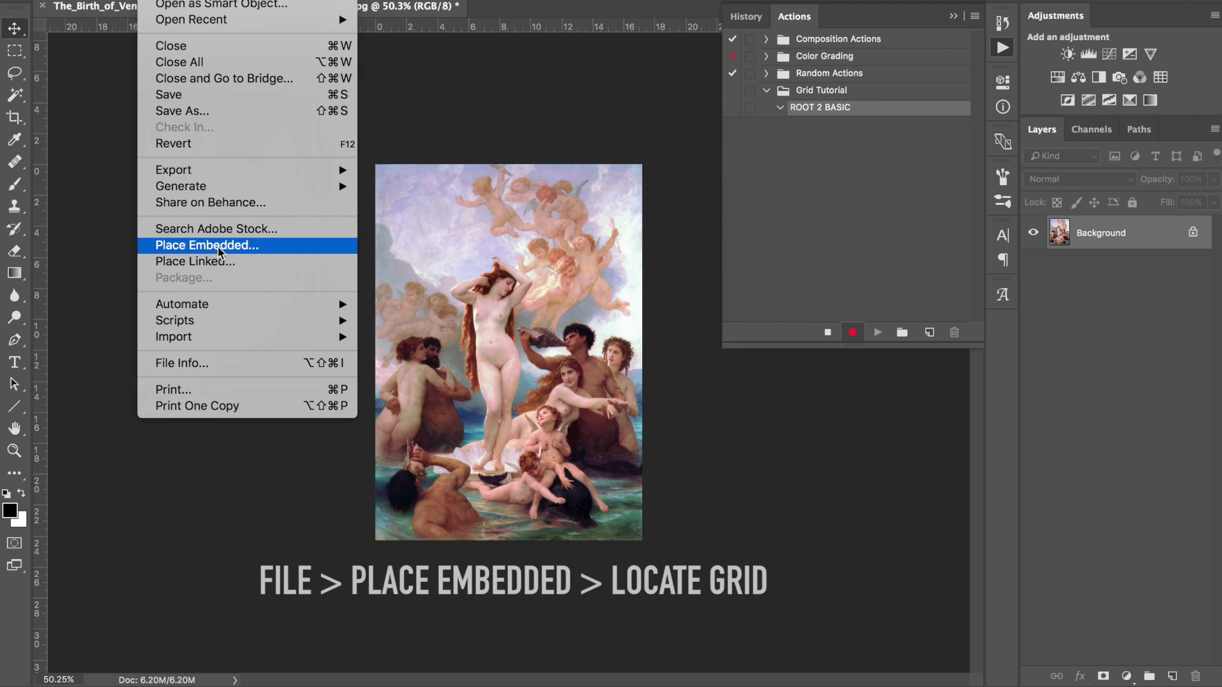
{"action": "left_click", "coordinate": [219, 250]}
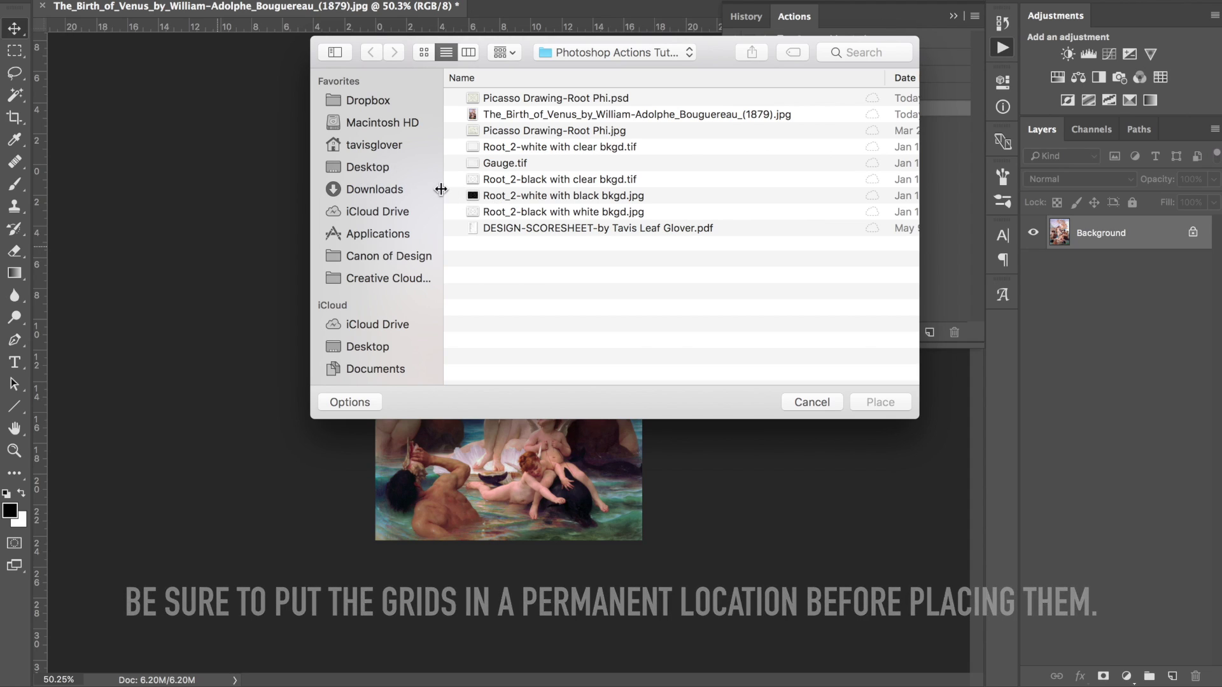
{"action": "left_click", "coordinate": [502, 146]}
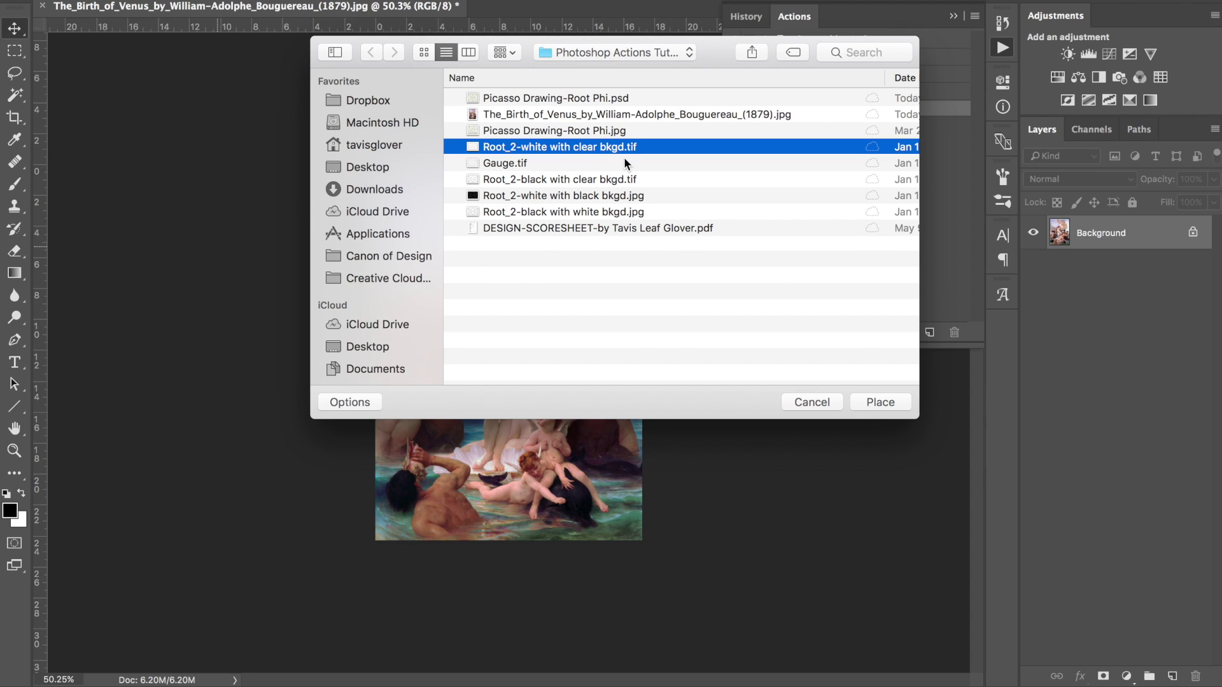
{"action": "left_click", "coordinate": [887, 399]}
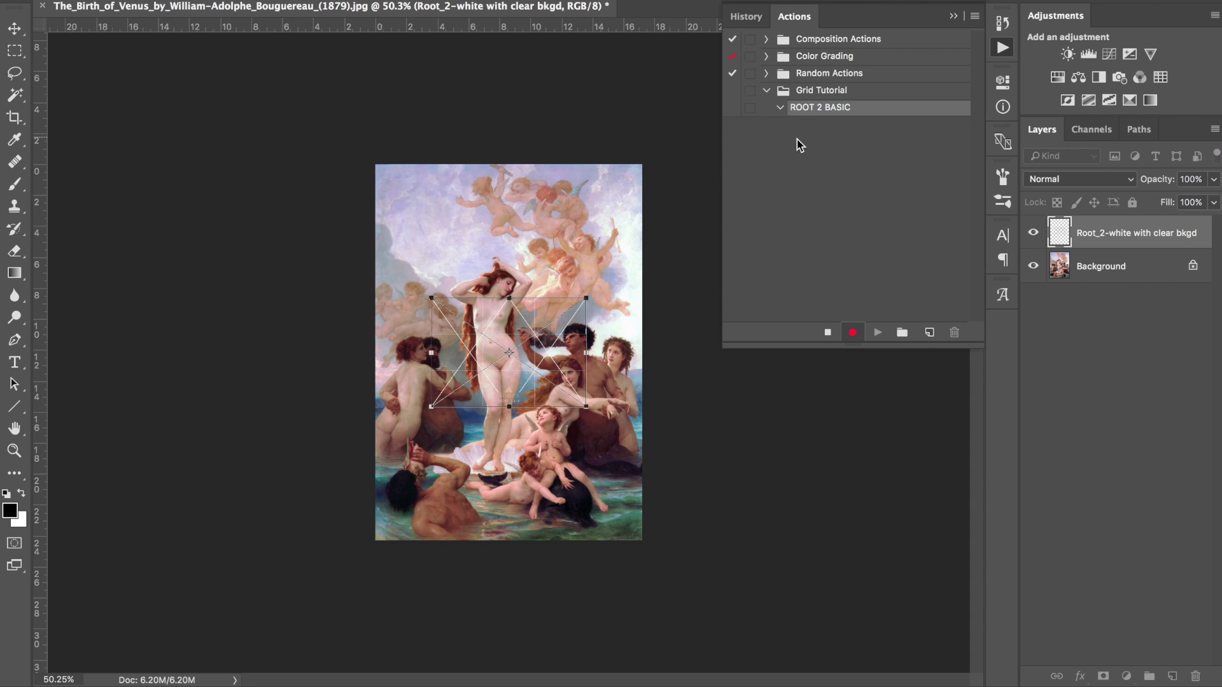
Scale the placed Root 2 grid to the painting's full width, commit the placement and stop recording the action
{"action": "left_click_drag", "start_coordinate": [589, 296], "coordinate": [636, 252]}
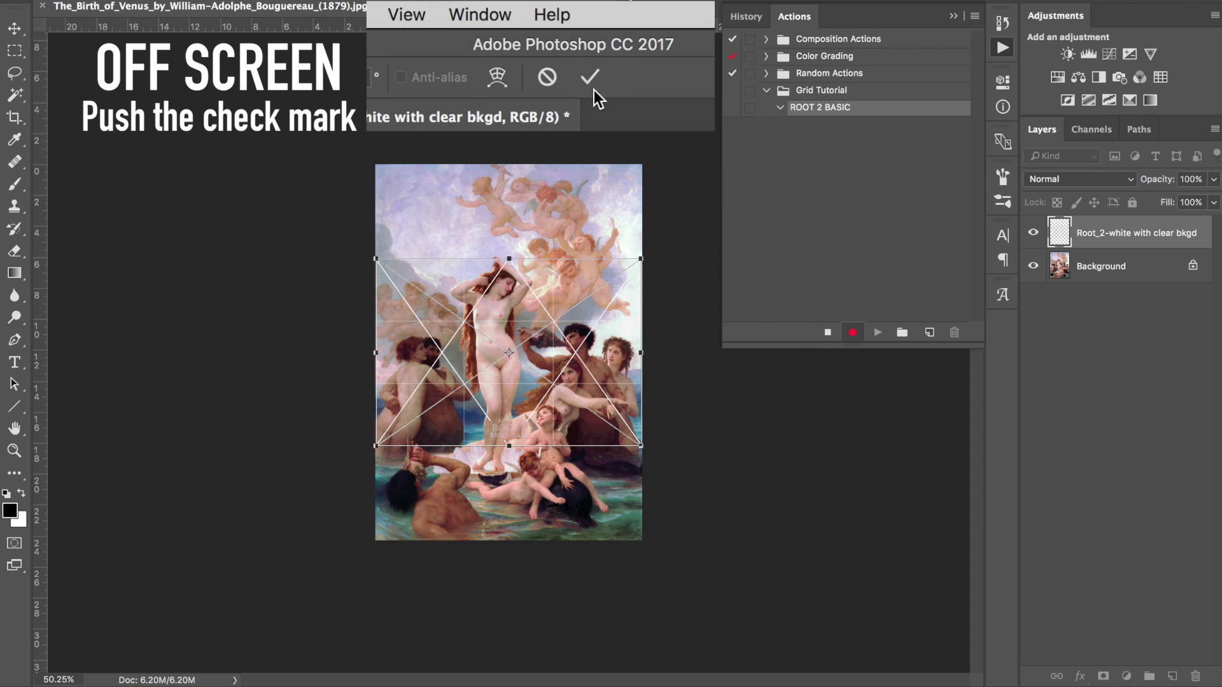
{"action": "left_click", "coordinate": [591, 81]}
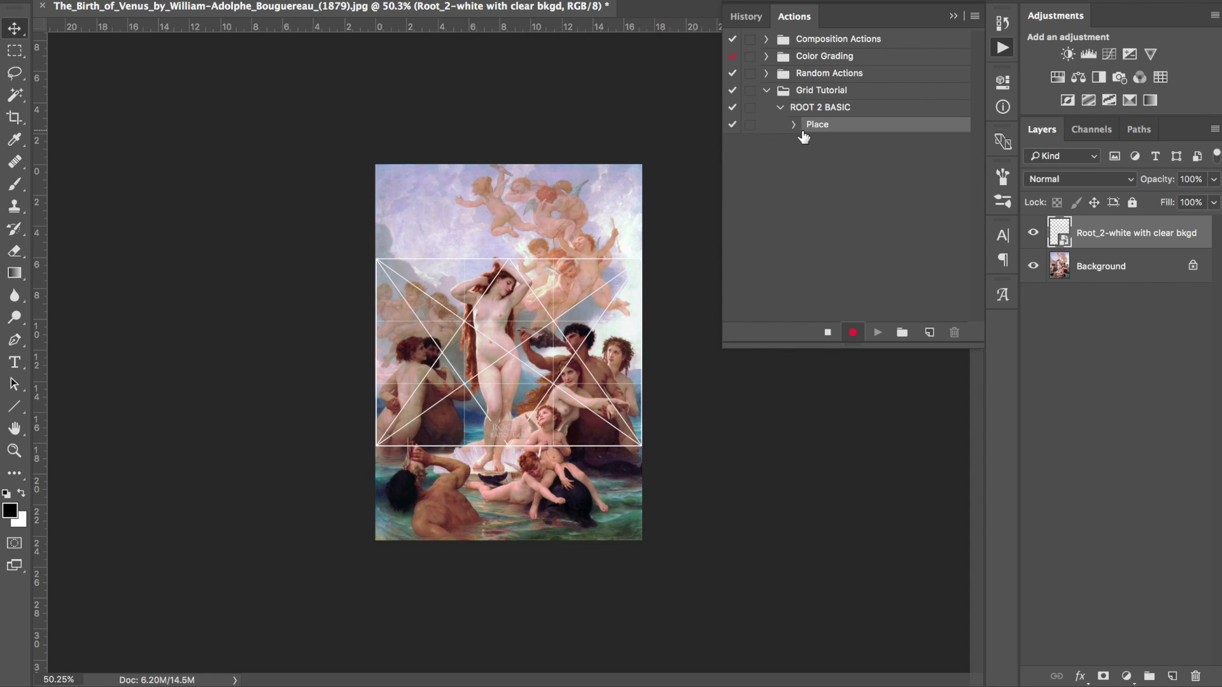
{"action": "left_click", "coordinate": [825, 334]}
Delete the Root_2-white with clear bkgd layer and play the ROOT 2 BASIC action to place the grid again
{"action": "left_click", "coordinate": [868, 109]}
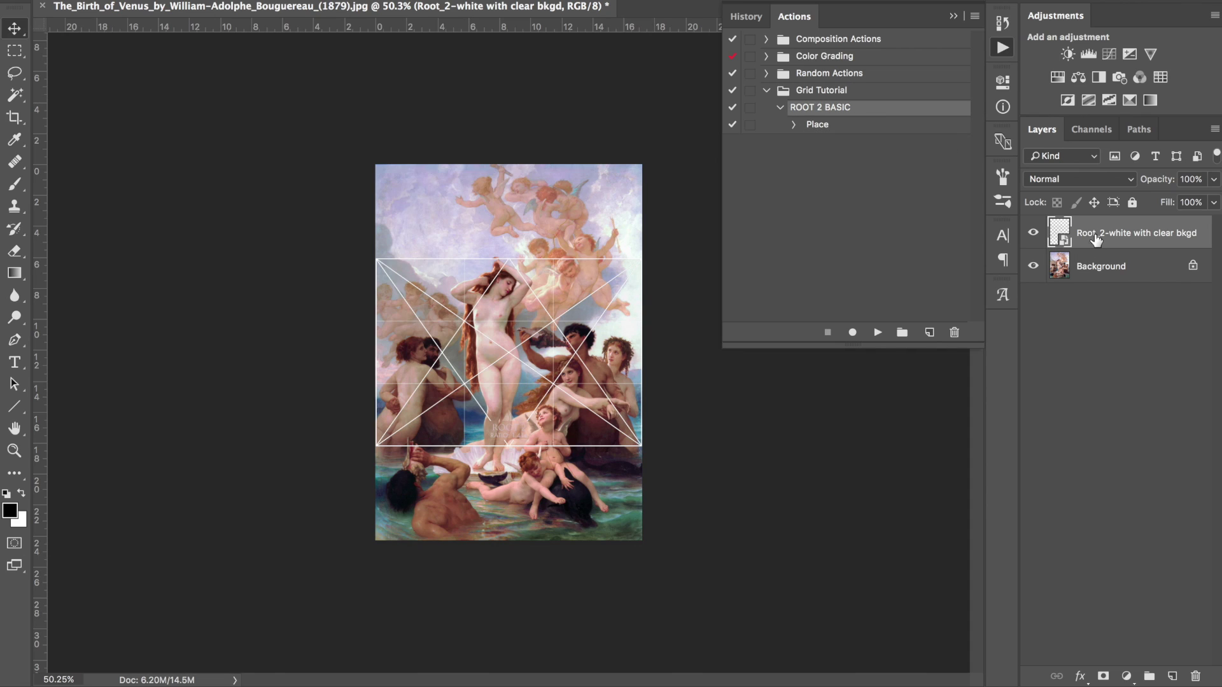
{"action": "left_click", "coordinate": [1196, 676]}
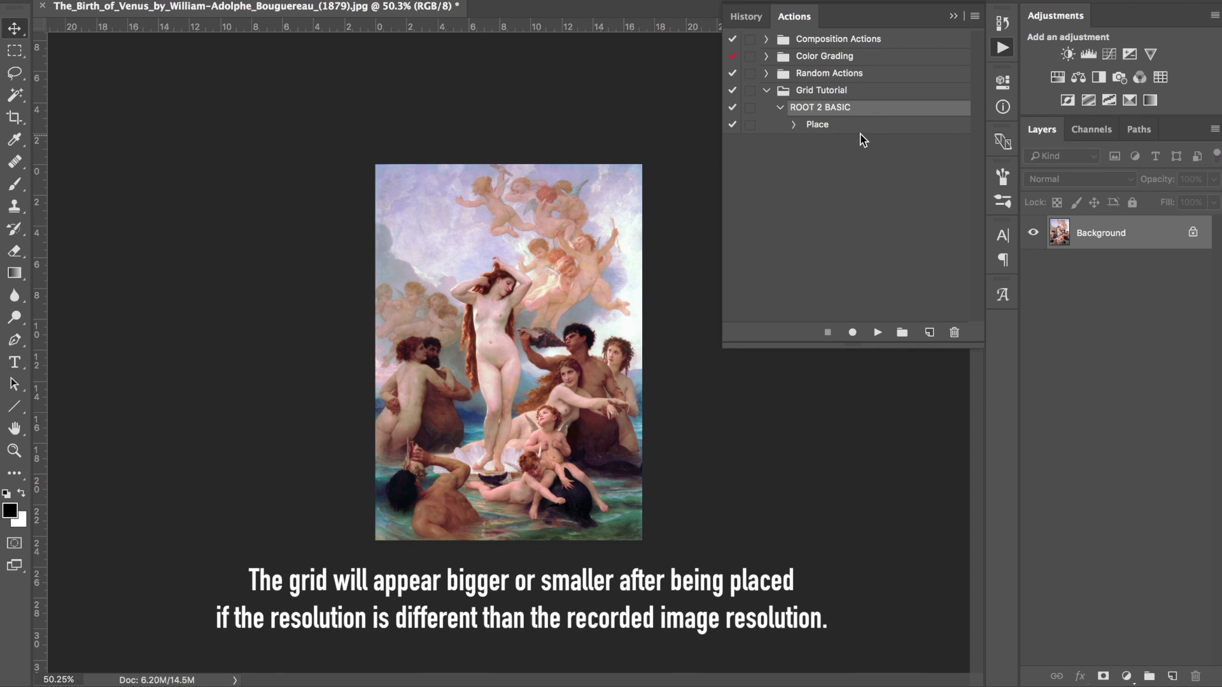
{"action": "left_click", "coordinate": [877, 332]}
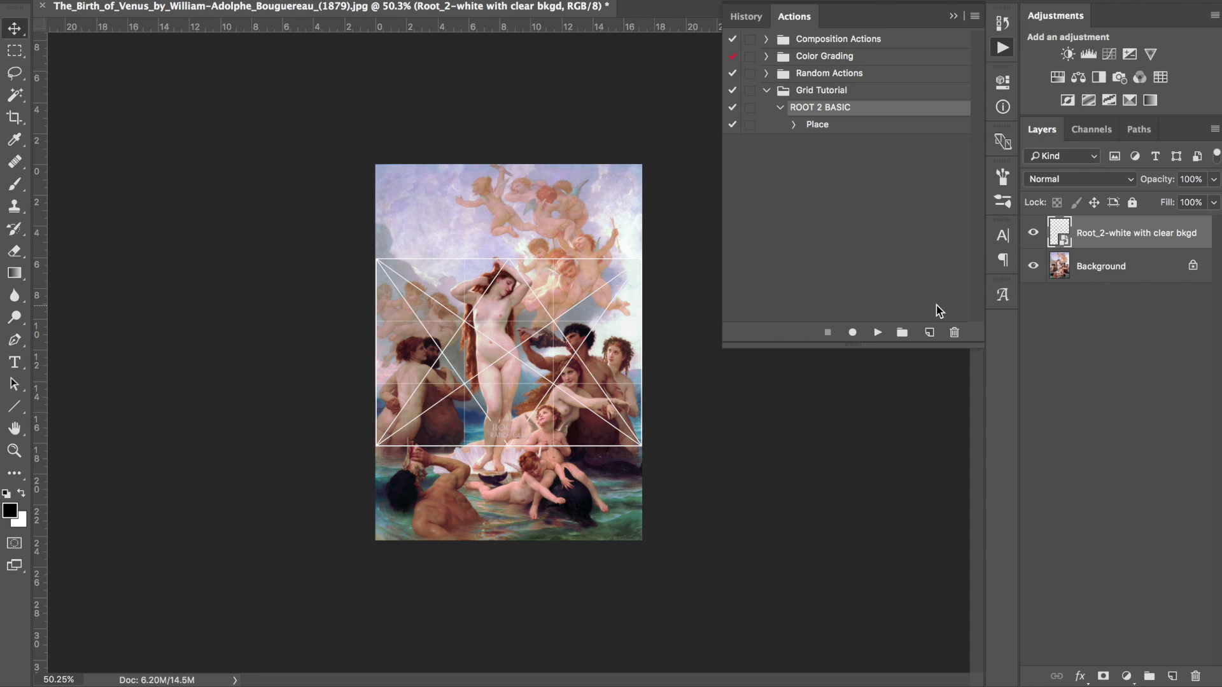
{"action": "left_click", "coordinate": [1068, 273]}
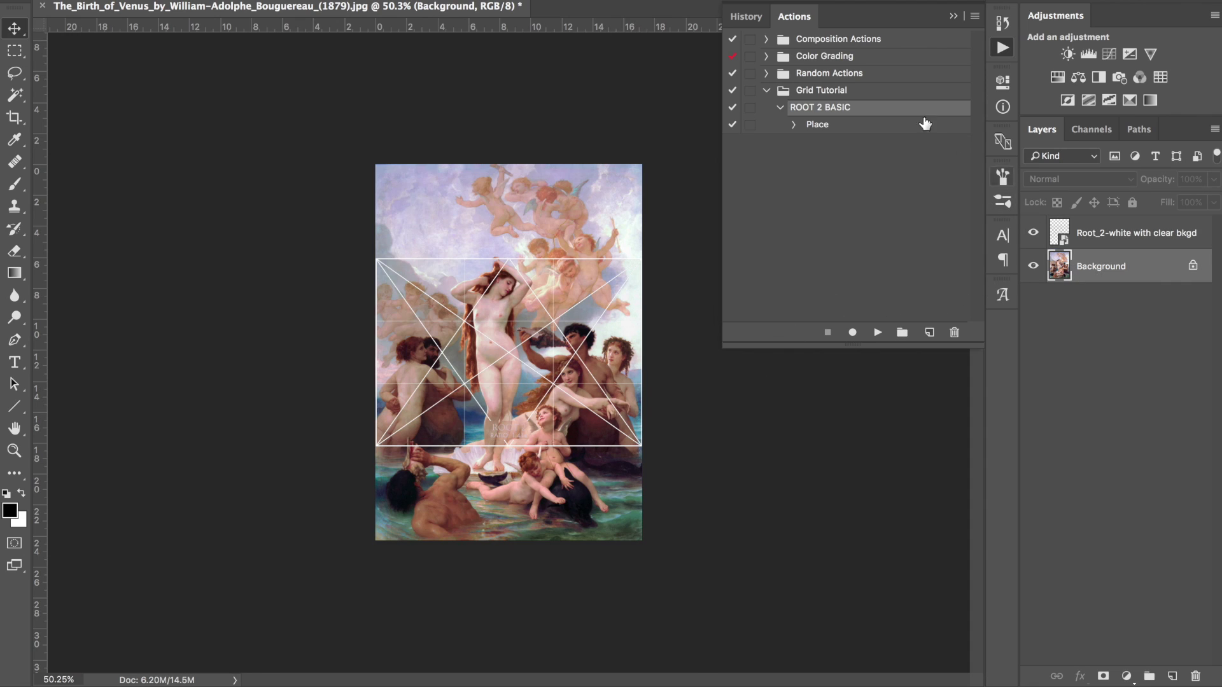
{"action": "left_click", "coordinate": [1126, 243]}
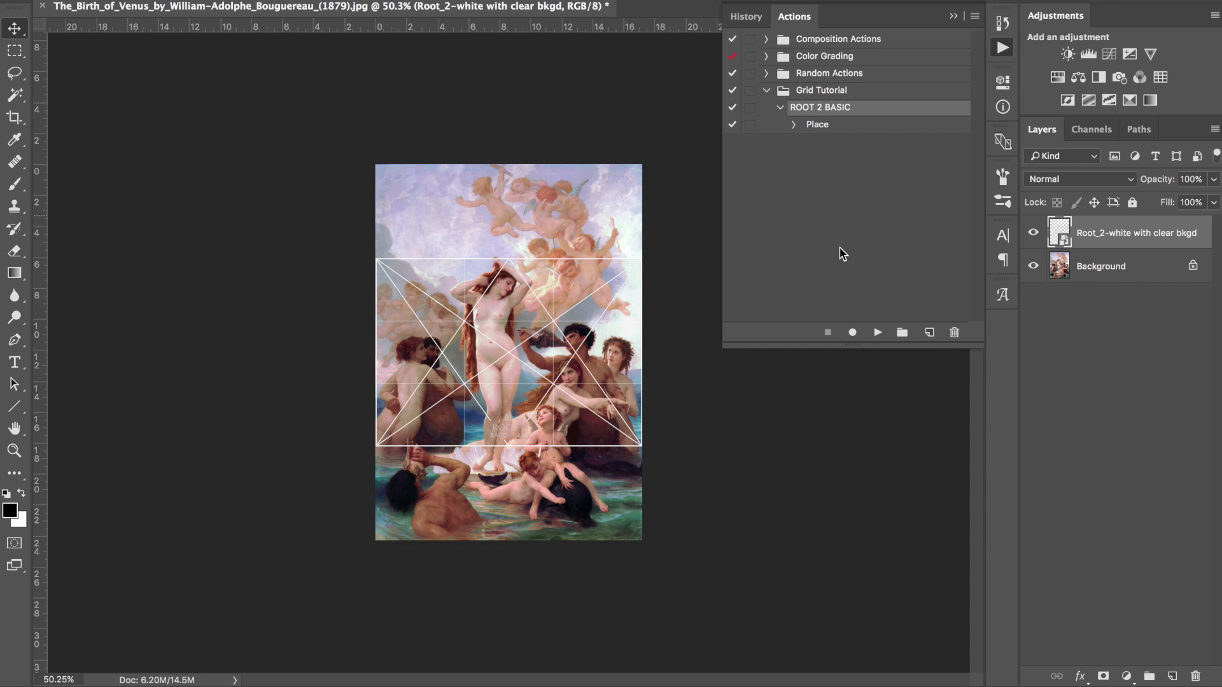
{"action": "left_click", "coordinate": [824, 127]}
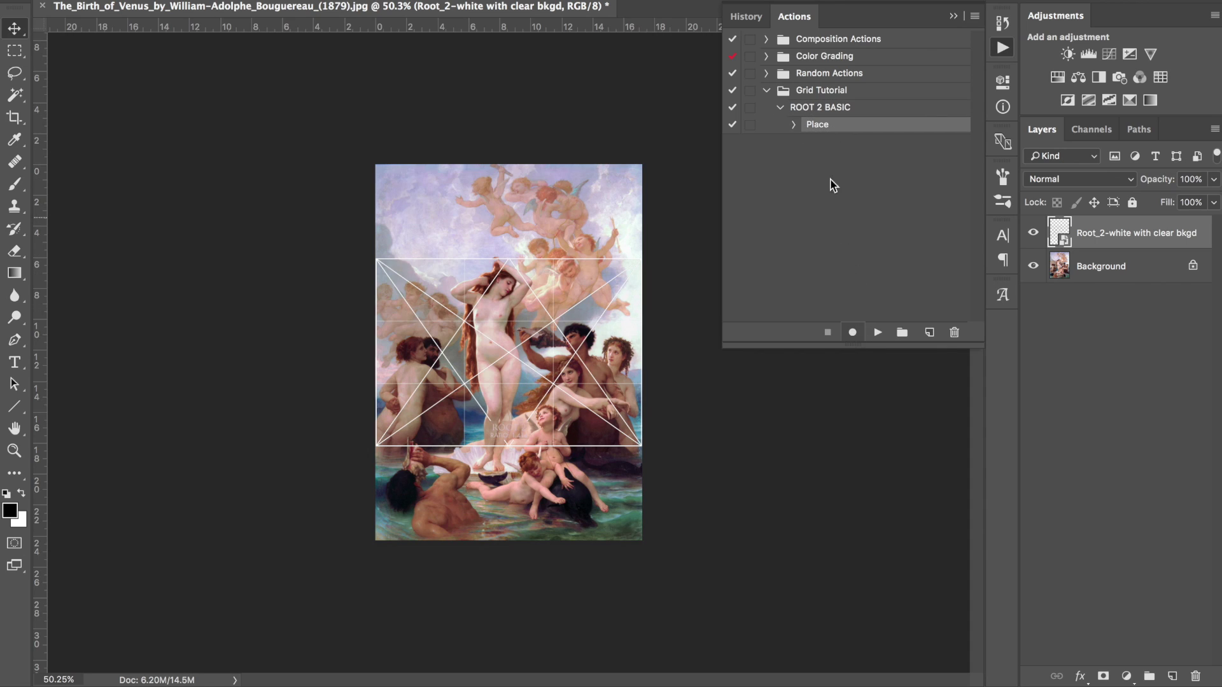
{"action": "left_click", "coordinate": [780, 107]}
{"action": "left_click", "coordinate": [795, 112]}
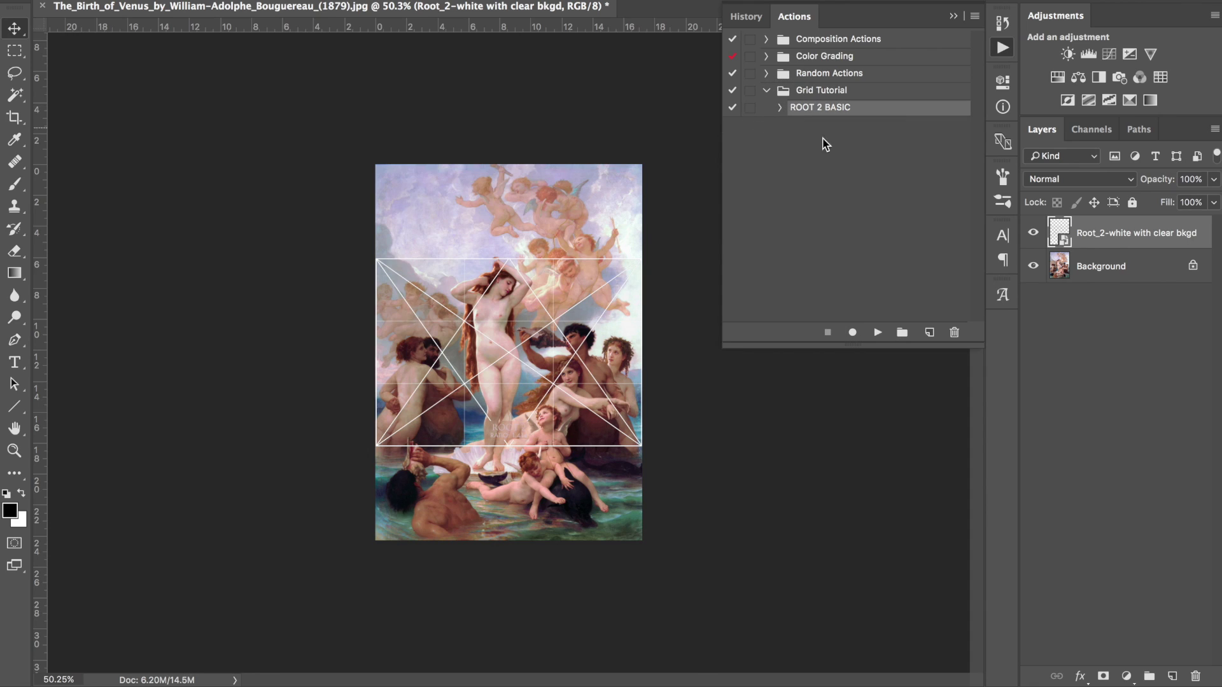
{"action": "left_click", "coordinate": [780, 108]}
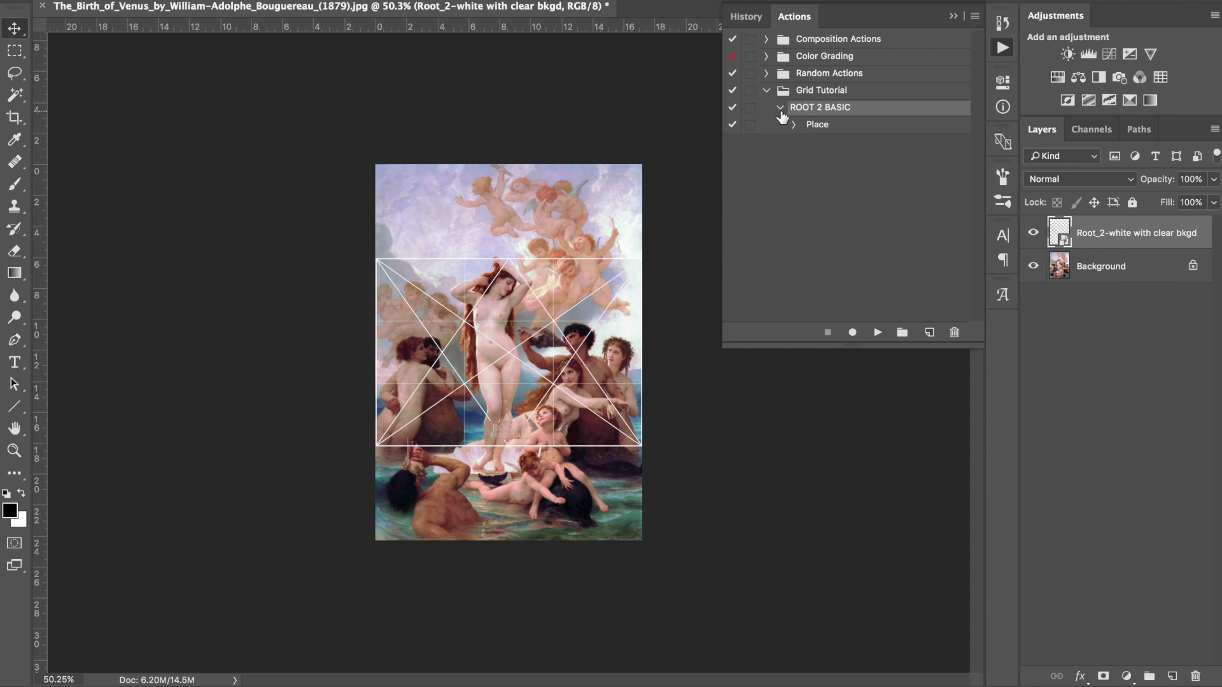
Resume recording after the Place step, select the Background layer and add a new layer above it
{"action": "left_click", "coordinate": [816, 128]}
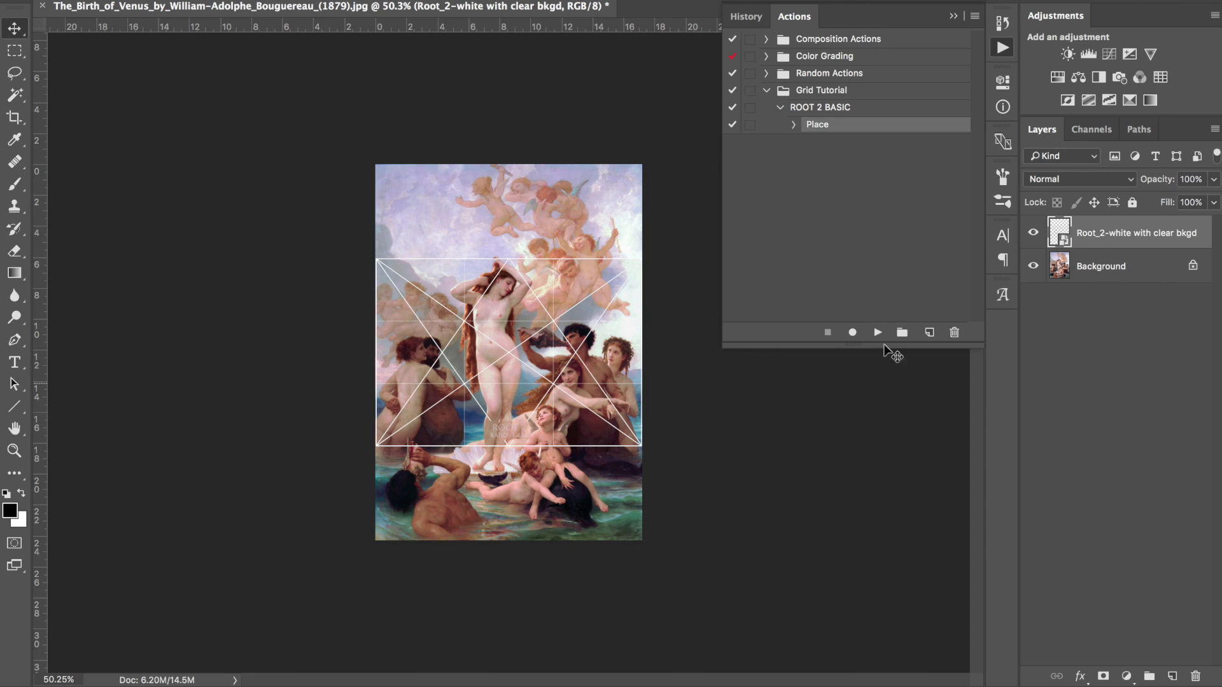
{"action": "left_click", "coordinate": [852, 332]}
{"action": "left_click", "coordinate": [1092, 269]}
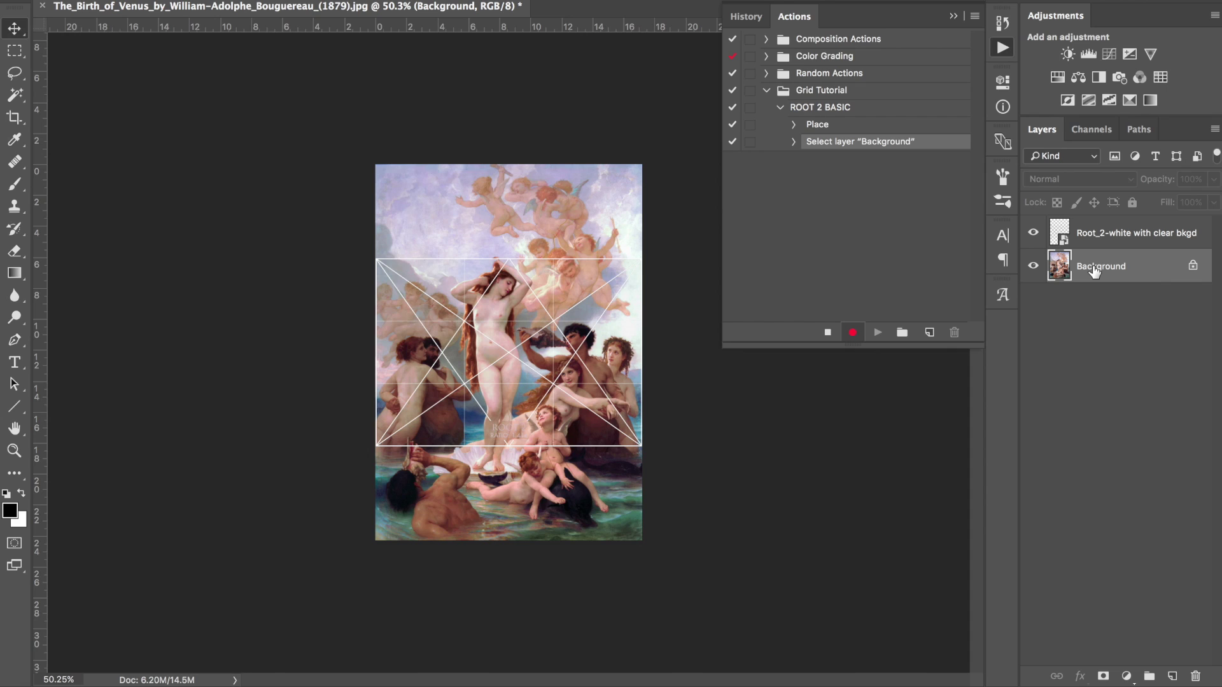
{"action": "left_click", "coordinate": [1171, 676]}
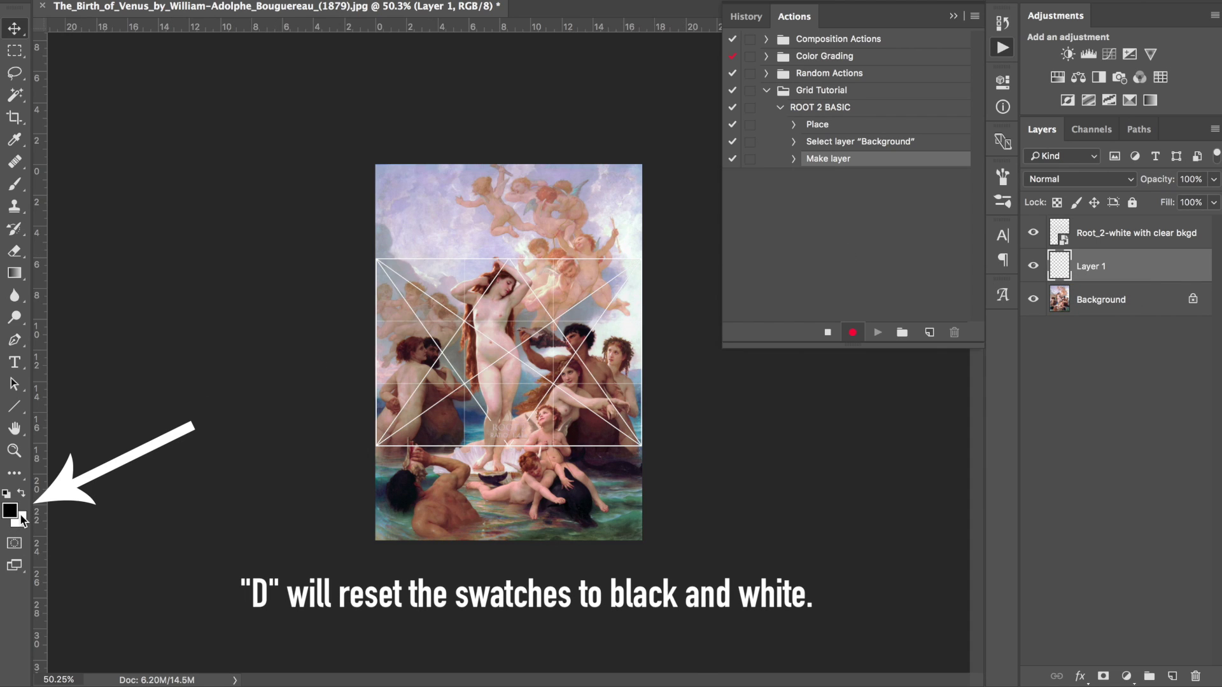
Reset the swatches, set the foreground color to red, and reset the swatches to black and white again
{"action": "key", "text": "d"}
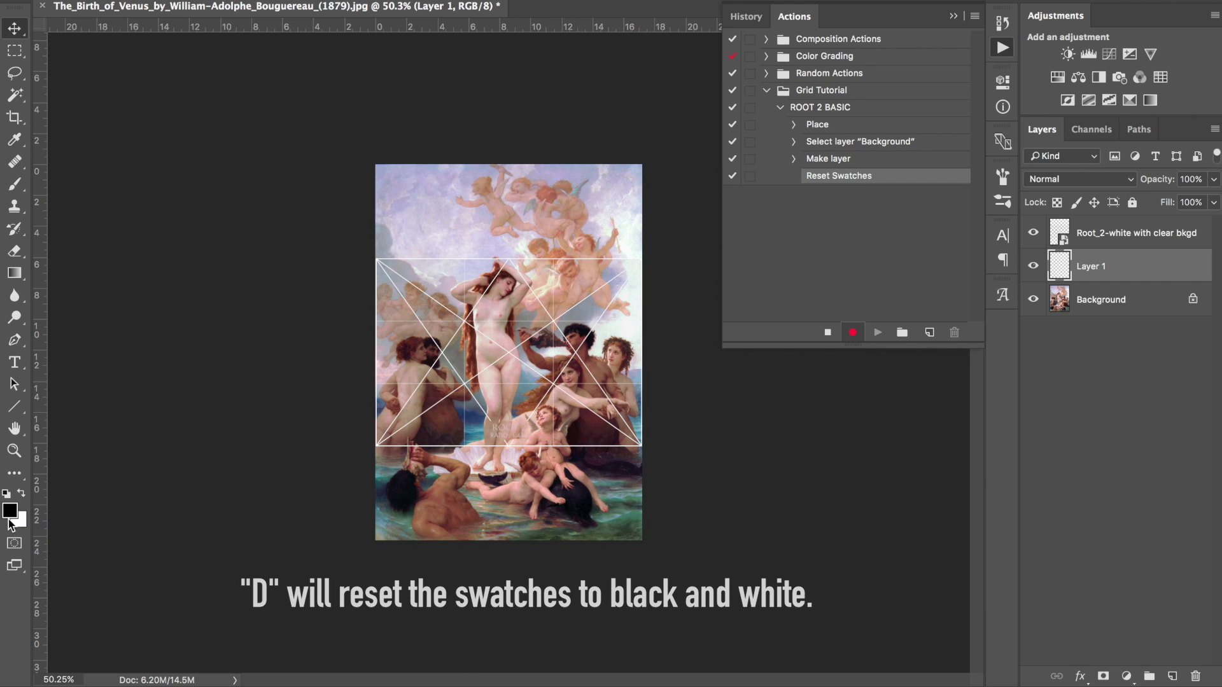
{"action": "left_click", "coordinate": [10, 511]}
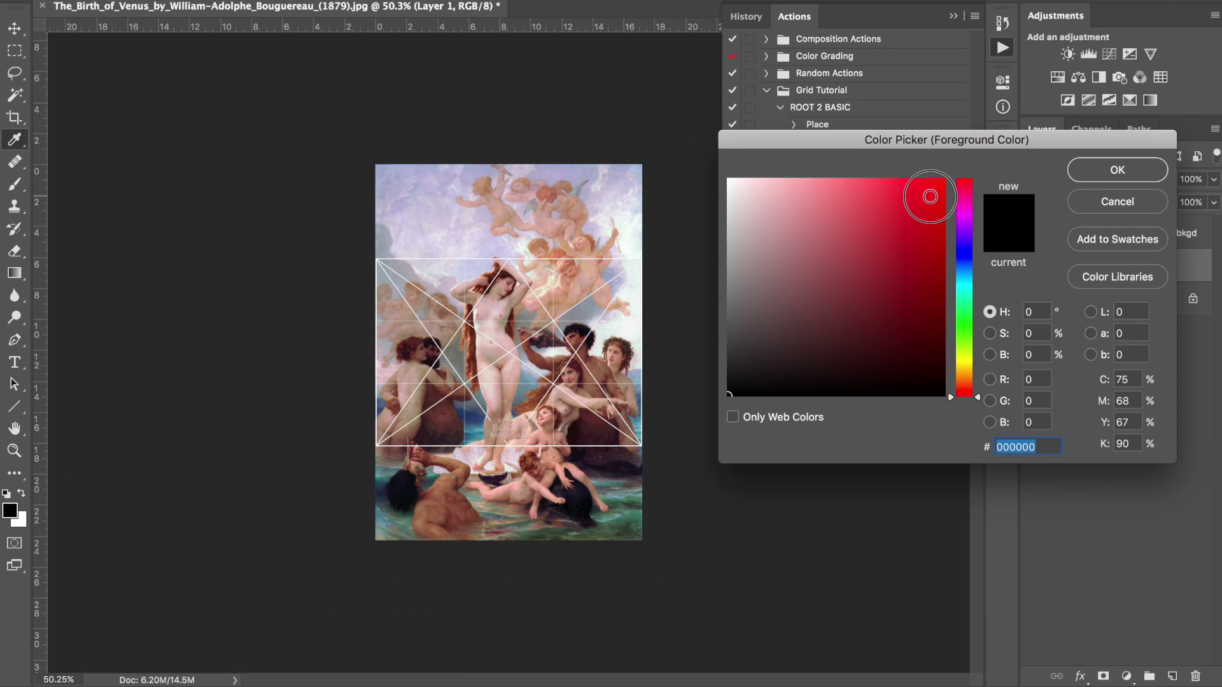
{"action": "left_click_drag", "start_coordinate": [930, 198], "coordinate": [990, 134]}
{"action": "left_click", "coordinate": [1118, 171]}
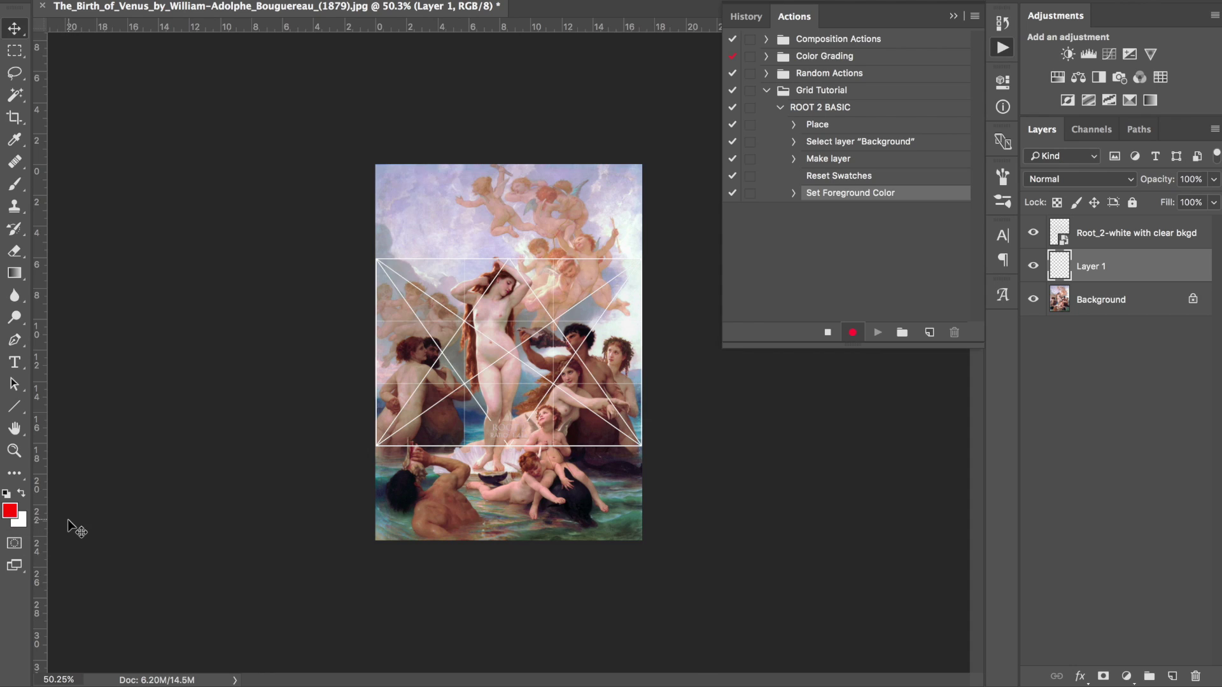
{"action": "key", "text": "d"}
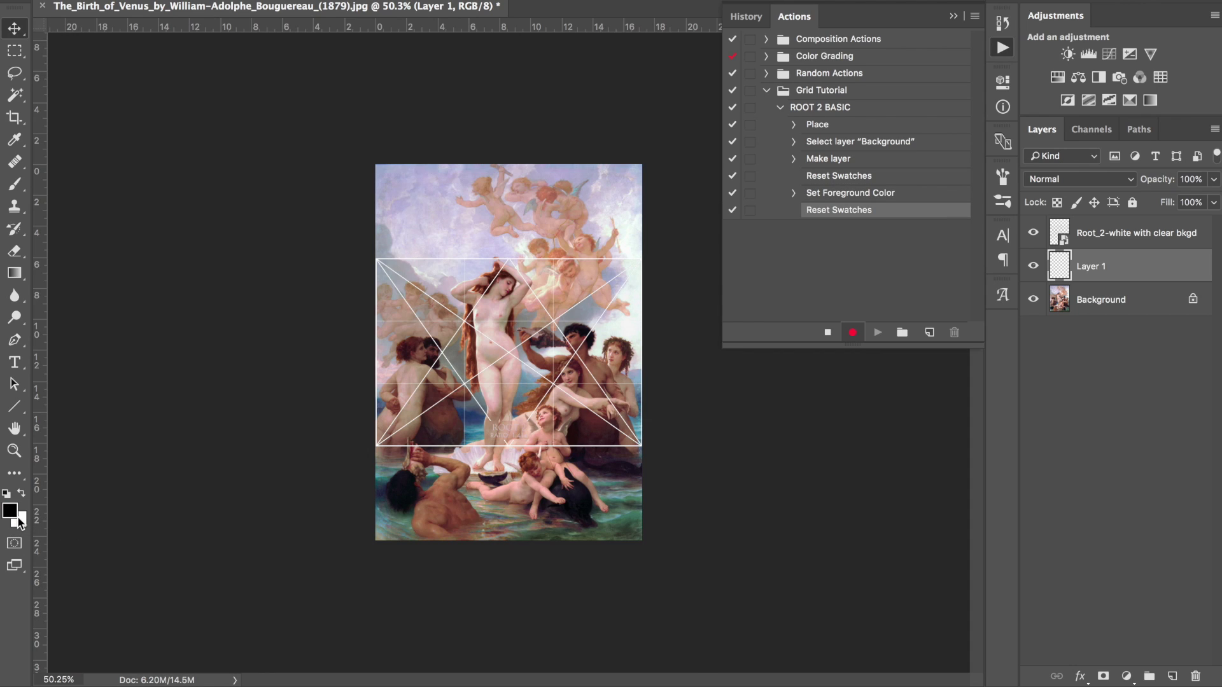
Fill the new layer with the black foreground color, with the white background color, and with black again
{"action": "key", "text": "alt+BackSpace"}
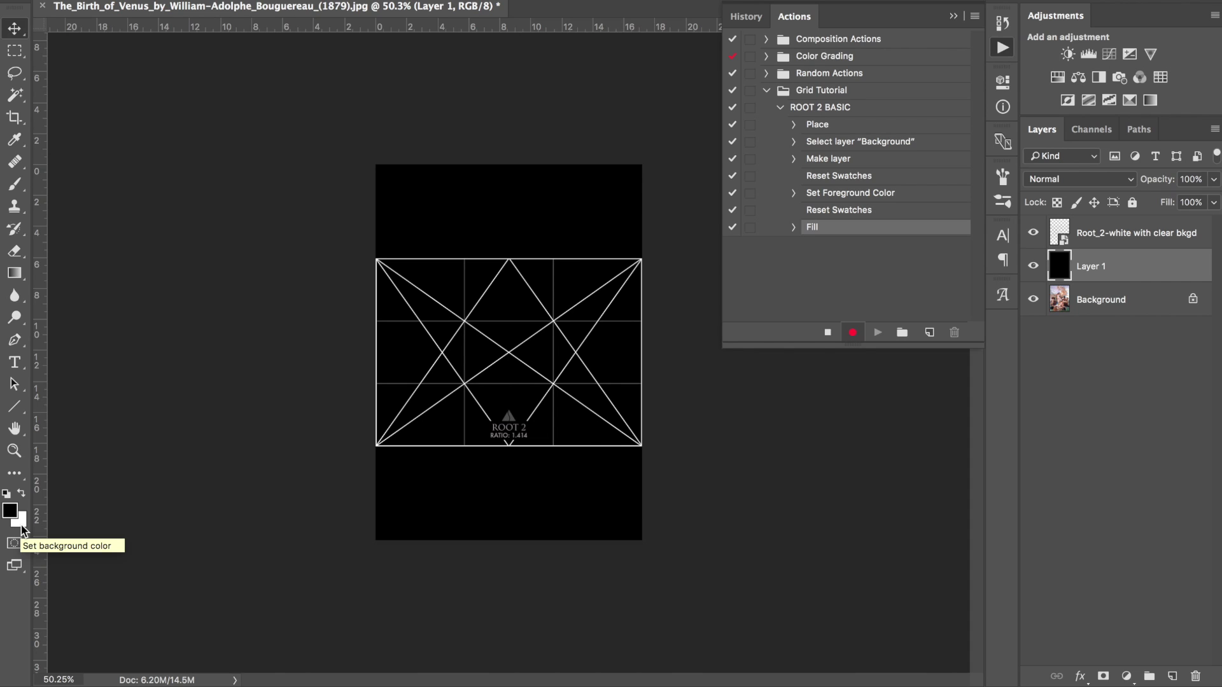
{"action": "key", "text": "super+BackSpace"}
{"action": "key", "text": "alt+BackSpace"}
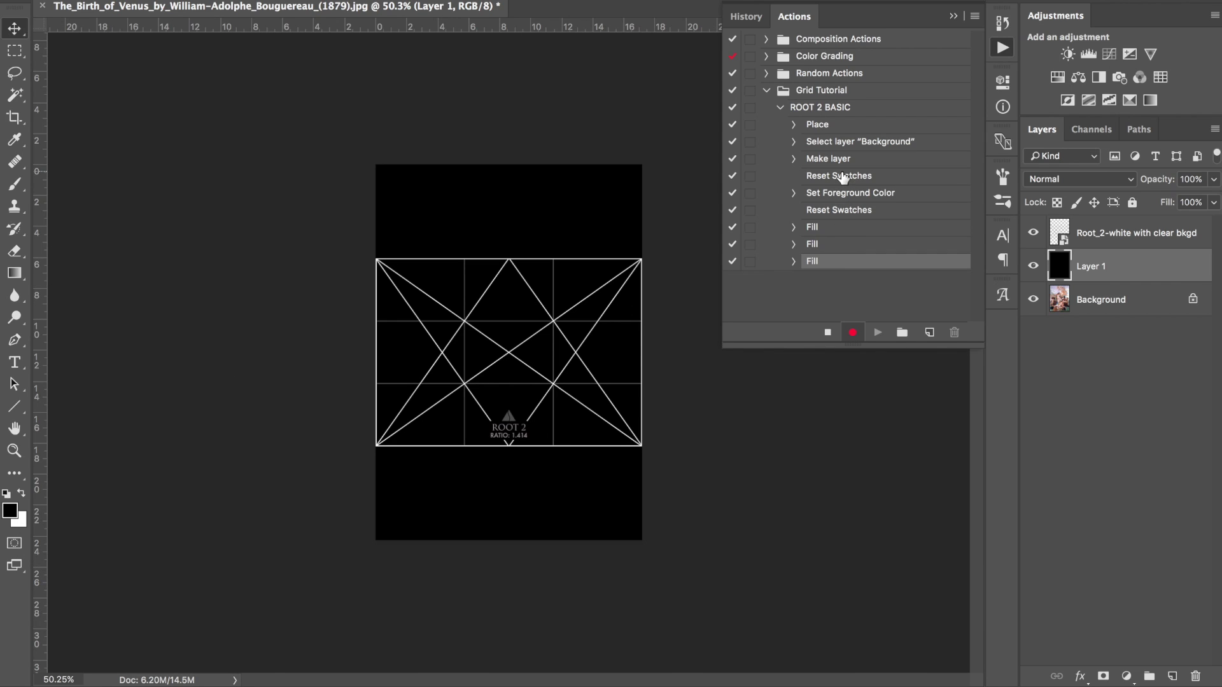
Stop recording and delete the action's steps from the first Reset Swatches through the last Fill
{"action": "left_click", "coordinate": [827, 332]}
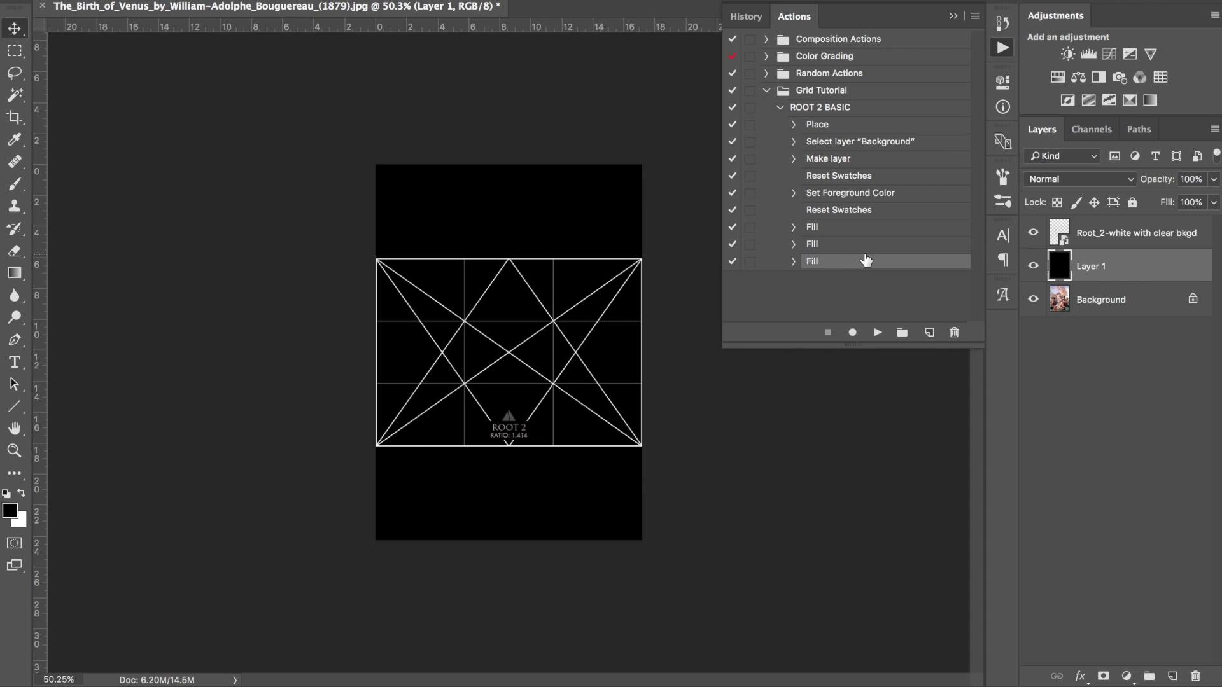
{"action": "left_click", "coordinate": [836, 178], "text": "shift"}
{"action": "left_click", "coordinate": [954, 331]}
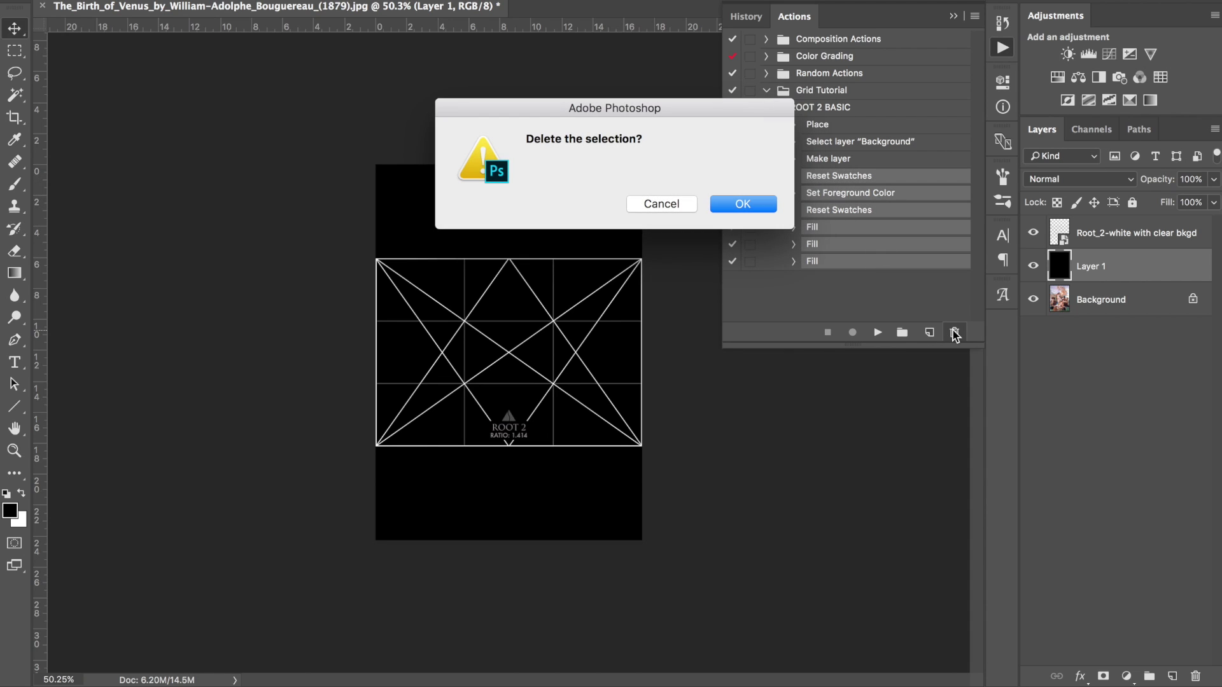
{"action": "left_click", "coordinate": [742, 203]}
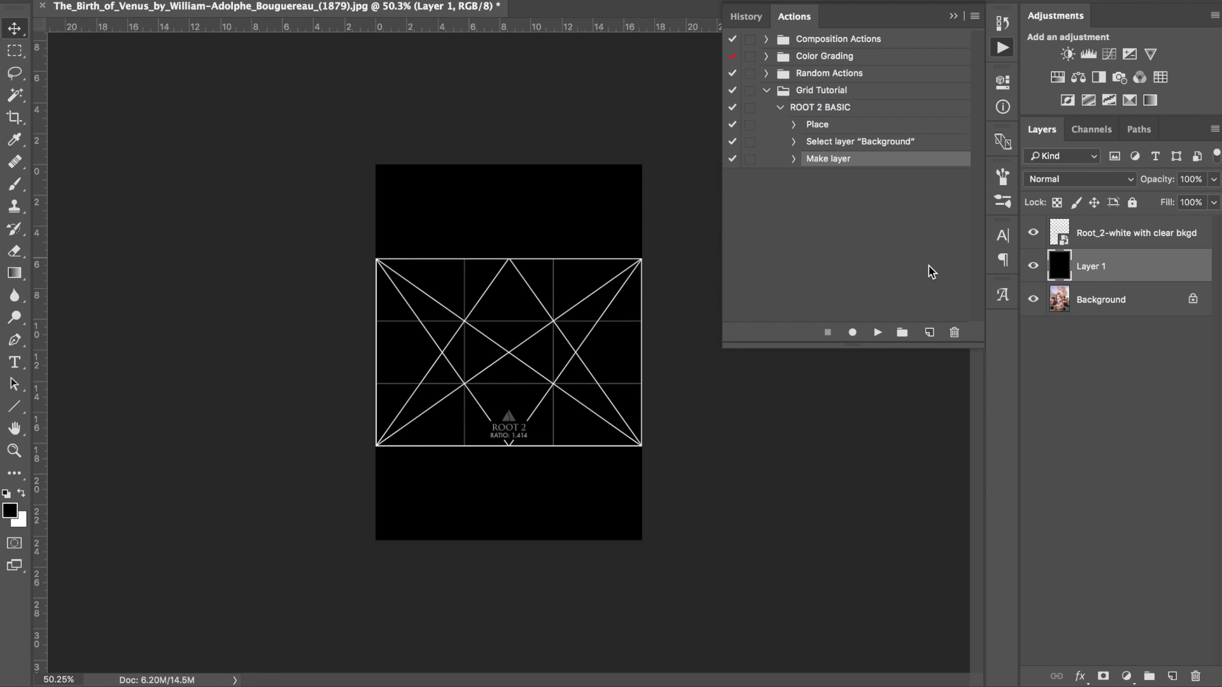
Delete the Make layer and Select layer "Background" steps from the action, and delete the black layer from the painting
{"action": "left_click", "coordinate": [953, 329]}
{"action": "left_click", "coordinate": [763, 205]}
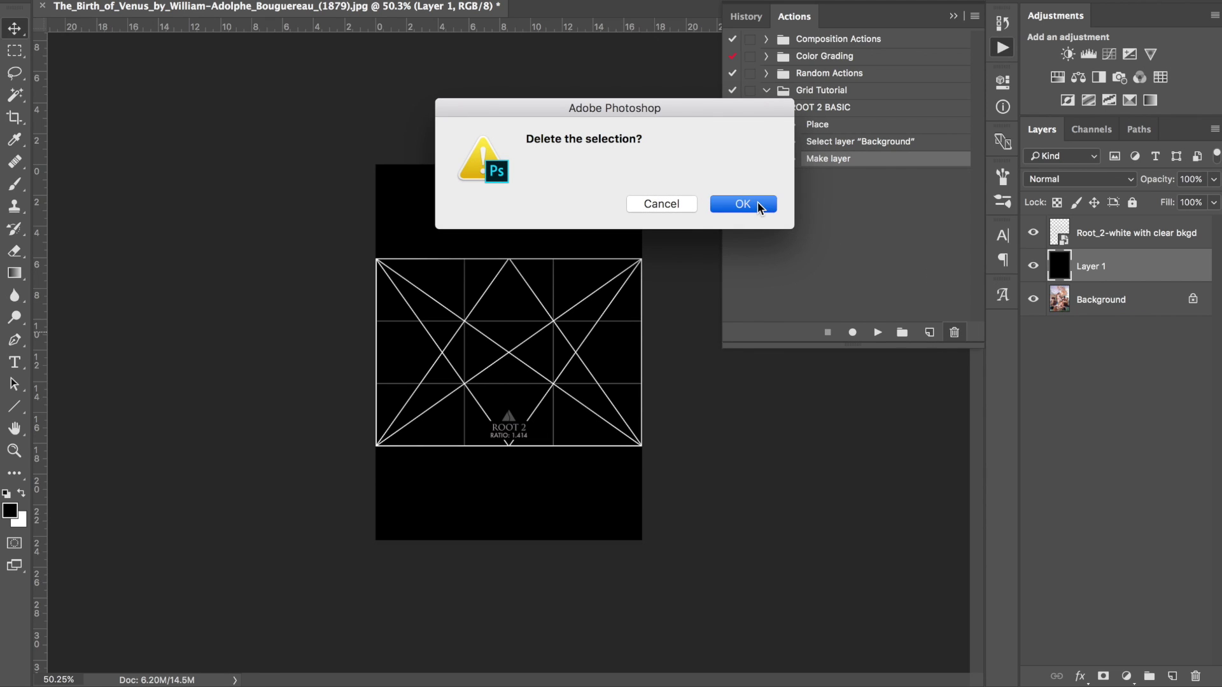
{"action": "left_click", "coordinate": [1194, 675]}
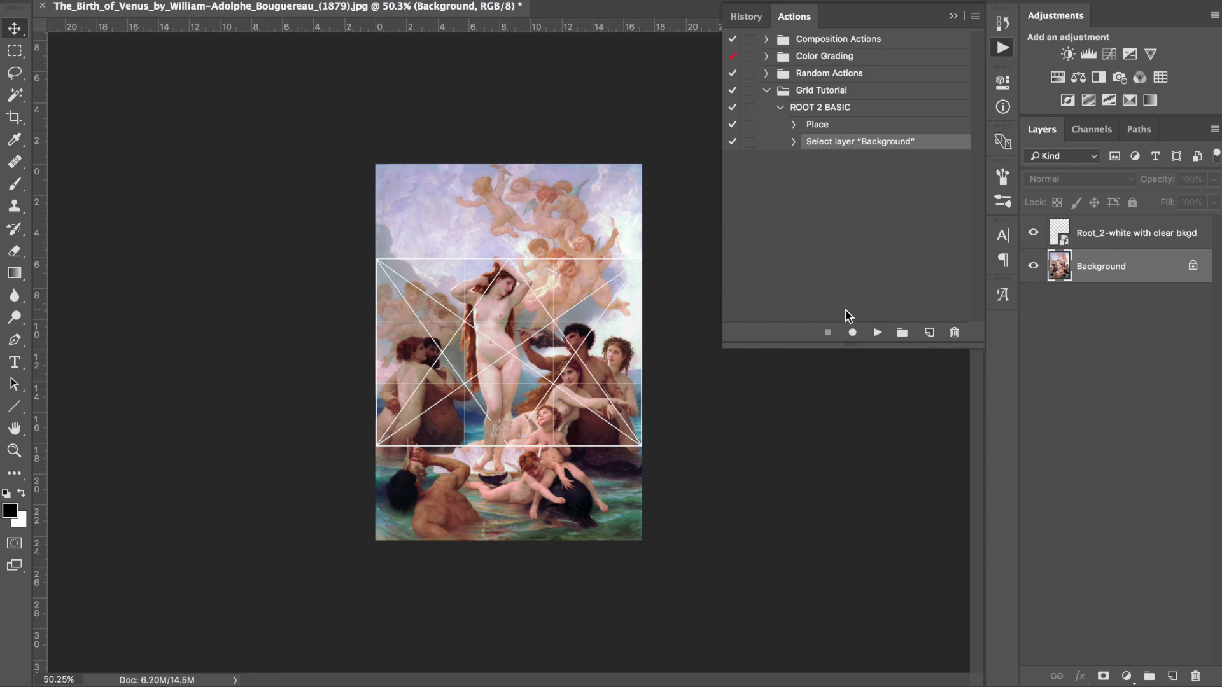
{"action": "left_click", "coordinate": [953, 332]}
{"action": "left_click", "coordinate": [743, 204]}
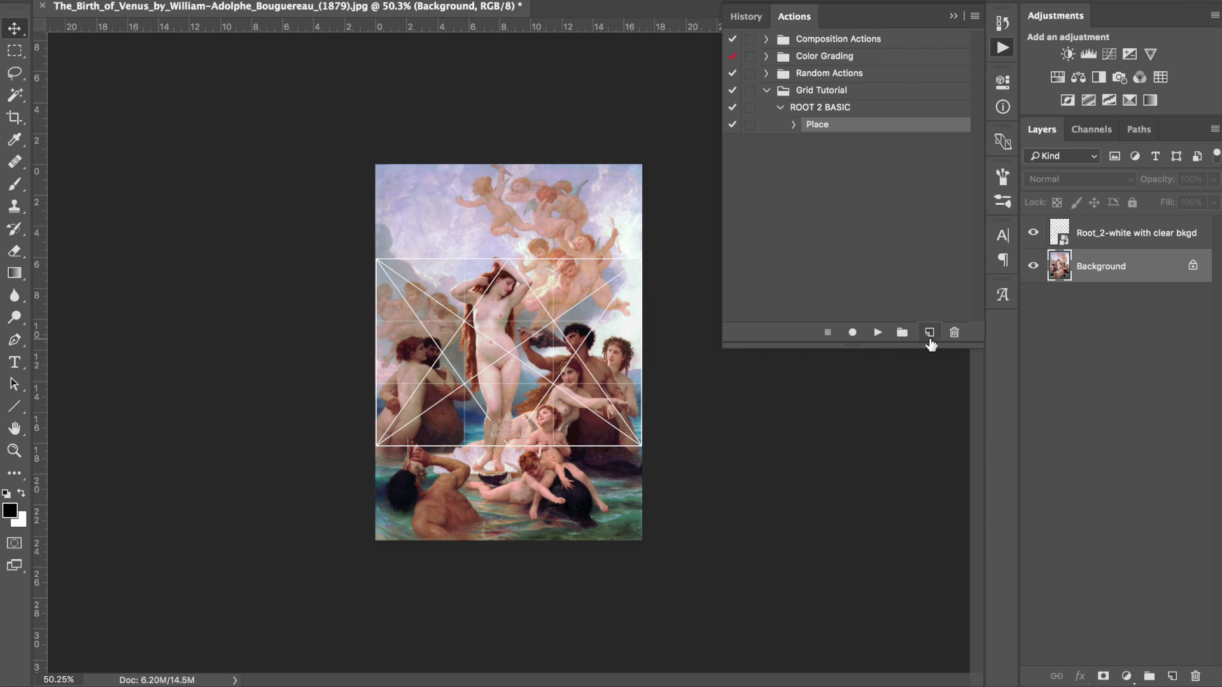
Resume recording after the Place step, select the grid layer and then Background, and add a new layer above Background
{"action": "left_click", "coordinate": [852, 332]}
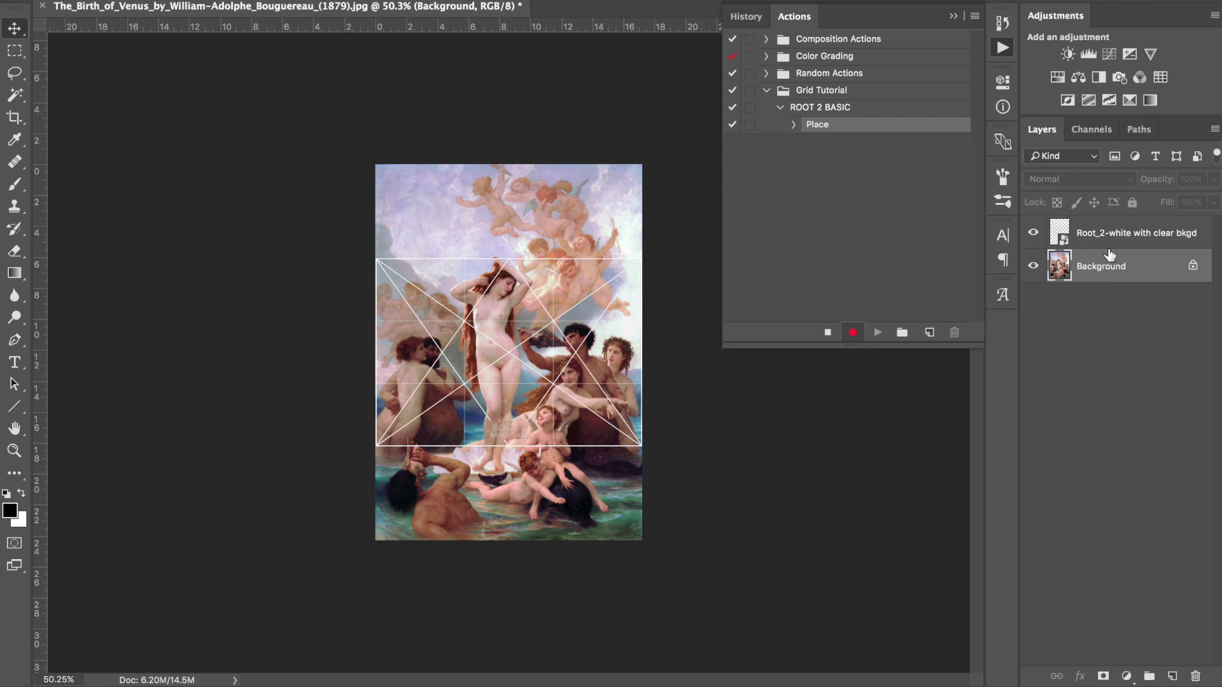
{"action": "left_click", "coordinate": [1082, 234]}
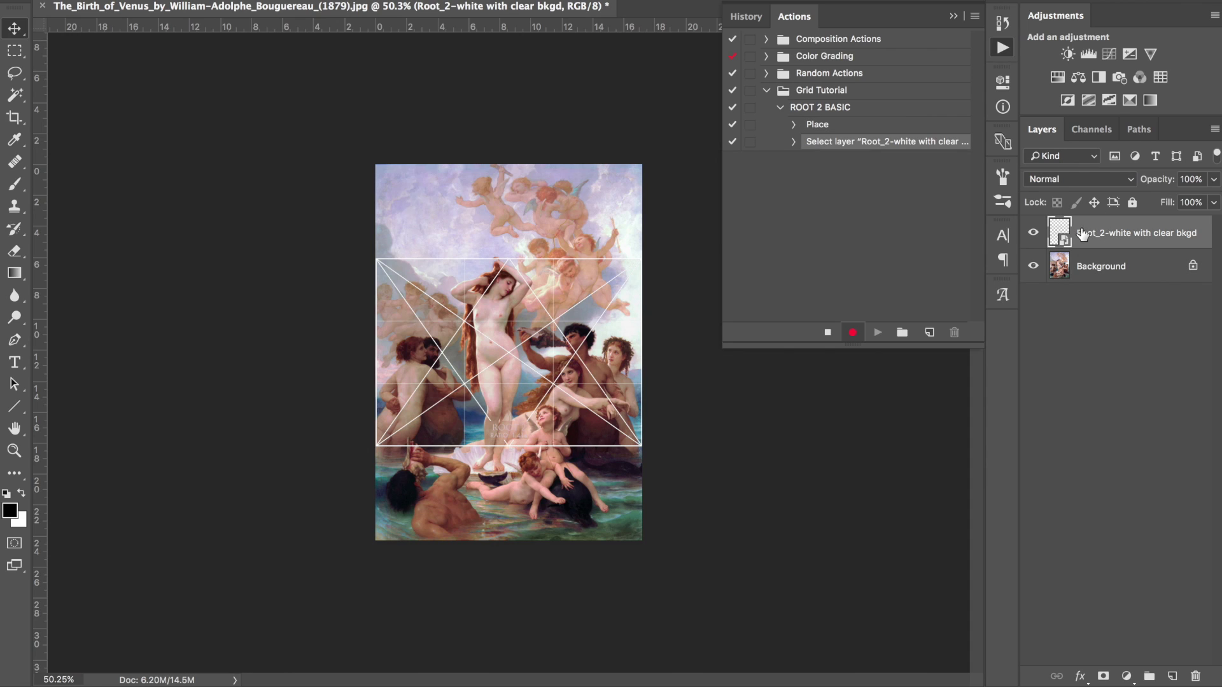
{"action": "left_click", "coordinate": [1094, 269]}
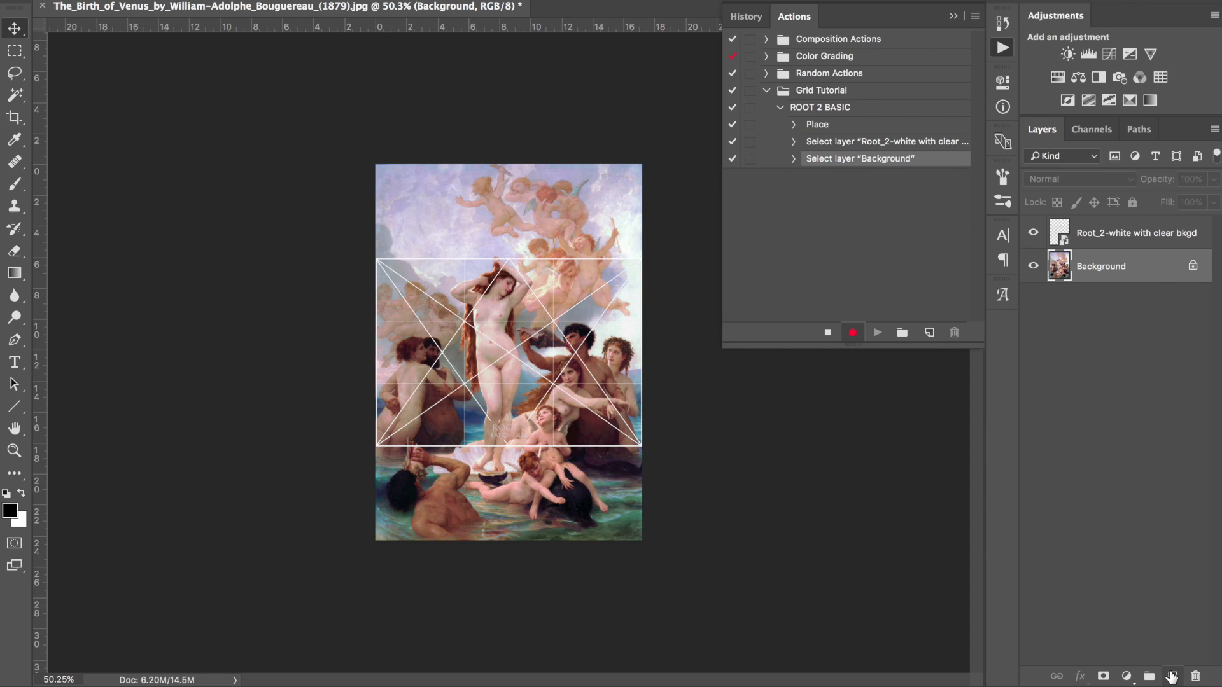
{"action": "left_click", "coordinate": [1171, 677]}
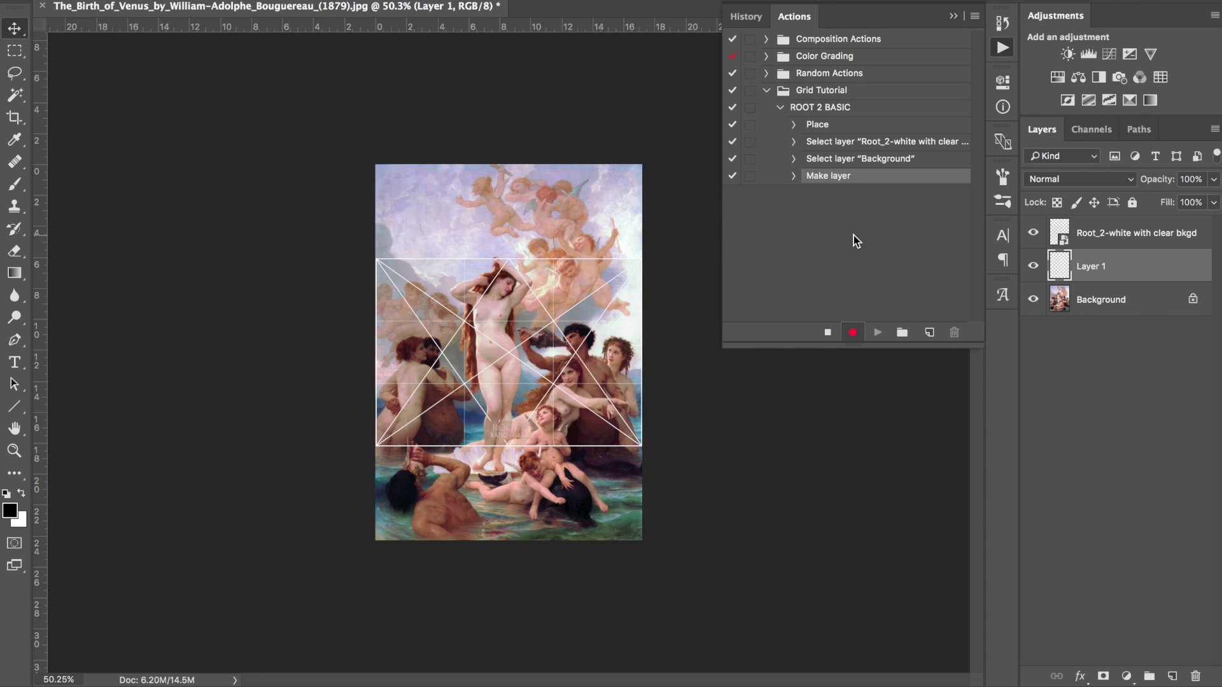
Reset the swatches to black and white and fill the new layer with black while the action records
{"action": "key", "text": "d"}
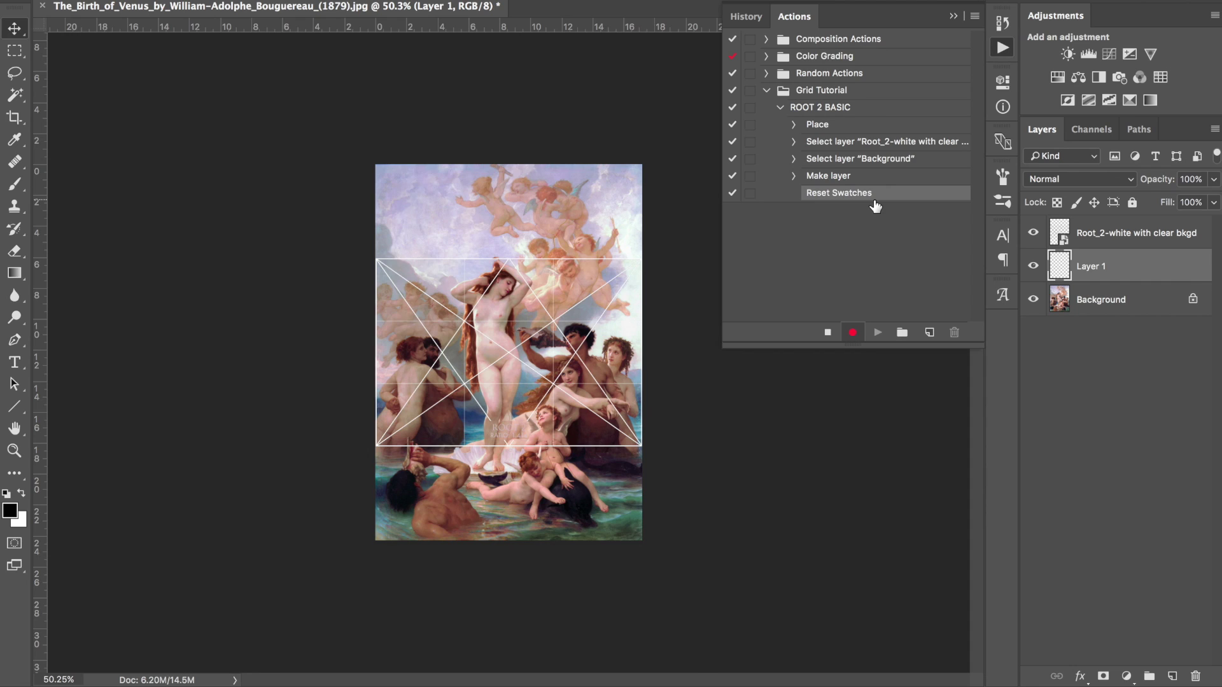
{"action": "key", "text": "alt+BackSpace"}
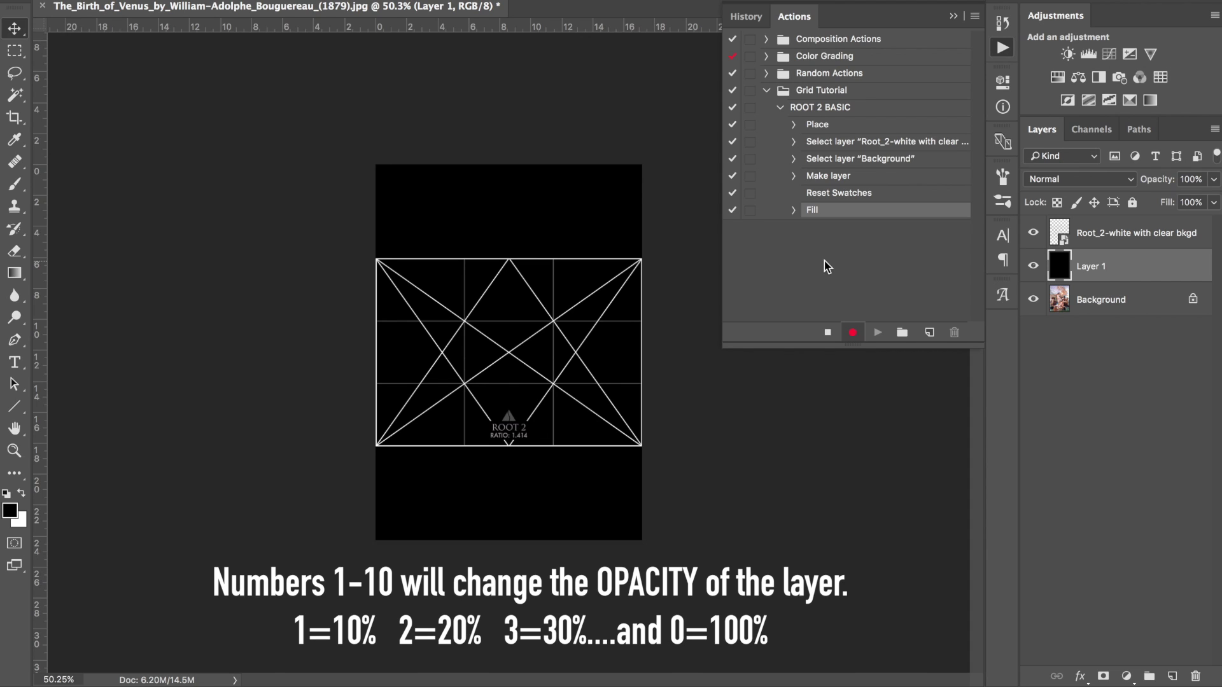
Set the black layer's opacity to 30%, check the recorded opacity step and stop recording the action
{"action": "key", "text": "3"}
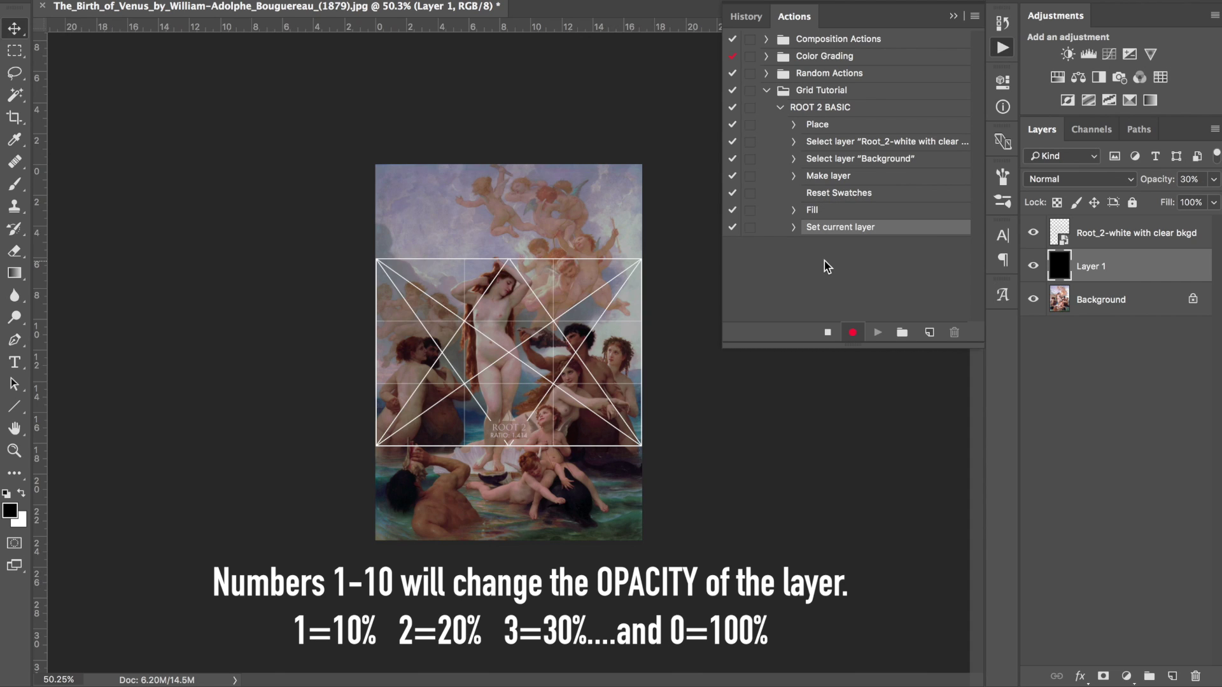
{"action": "left_click", "coordinate": [794, 229]}
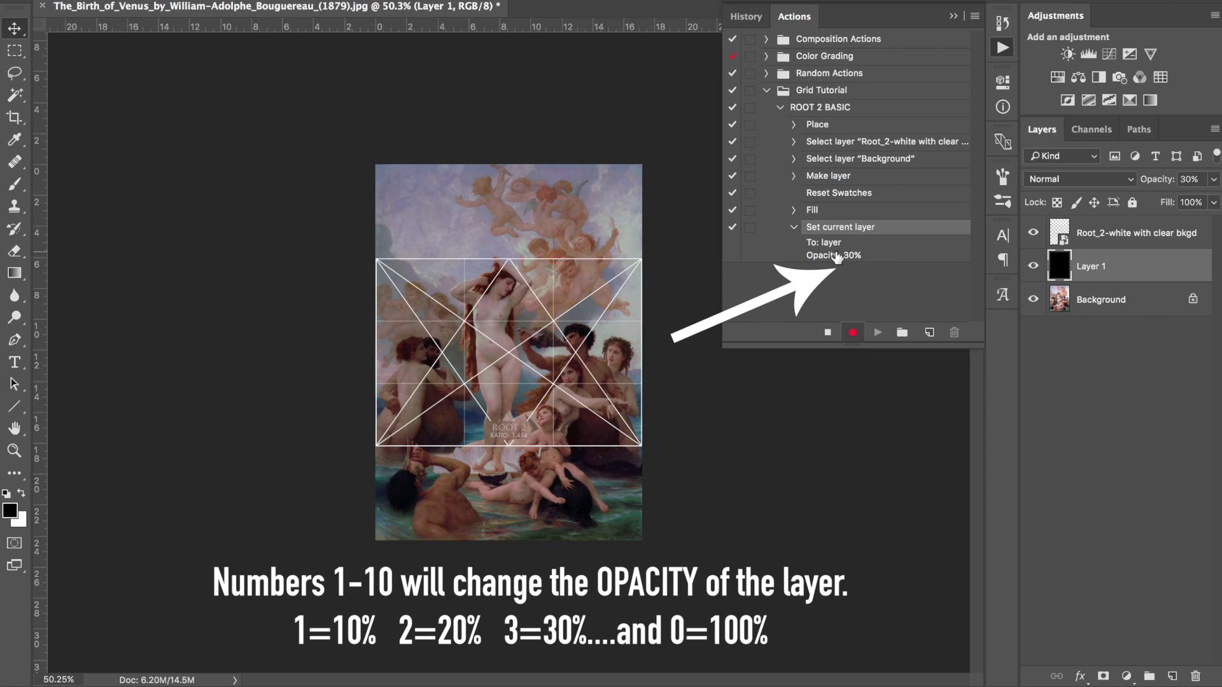
{"action": "left_click", "coordinate": [794, 227]}
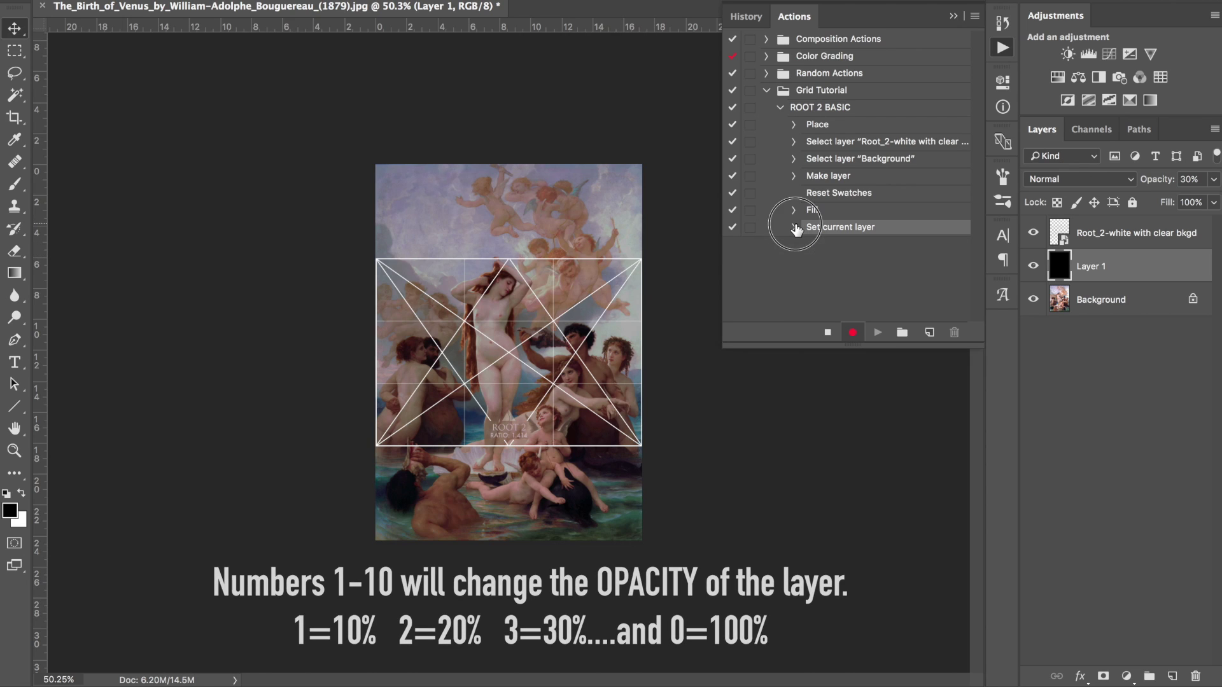
{"action": "left_click", "coordinate": [828, 334]}
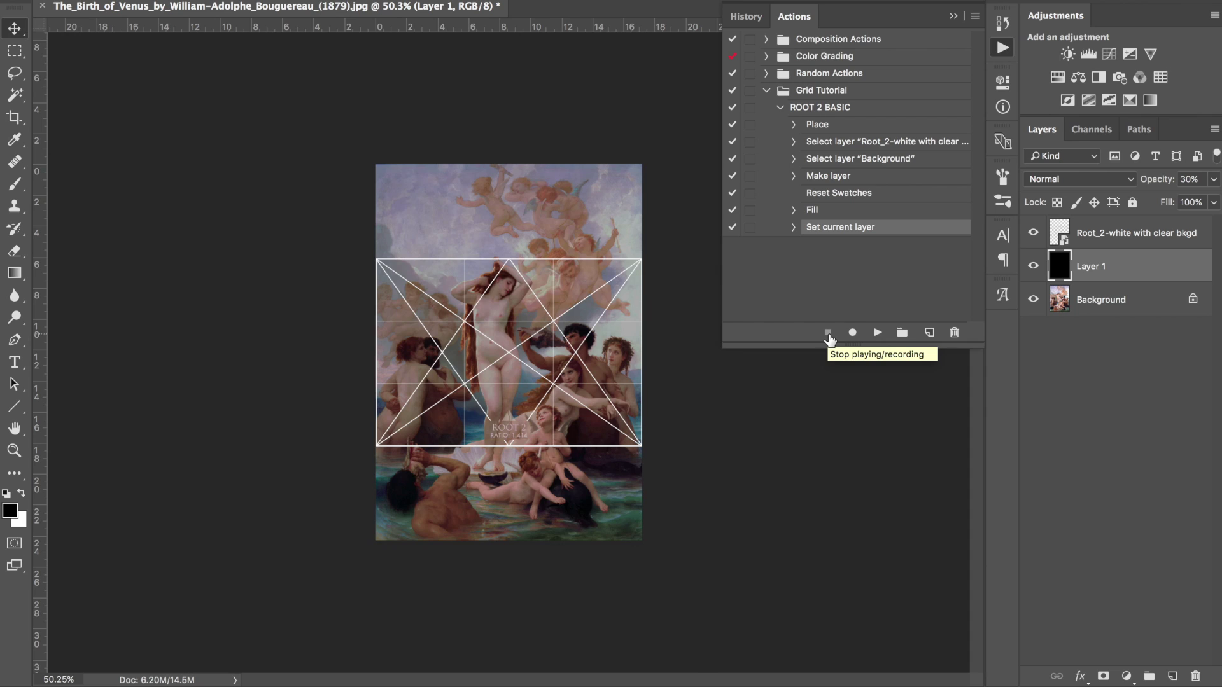
Delete the grid and black layers, play the ROOT 2 BASIC action on the painting and toggle the grid's visibility to check it
{"action": "left_click", "coordinate": [1095, 240], "text": "shift"}
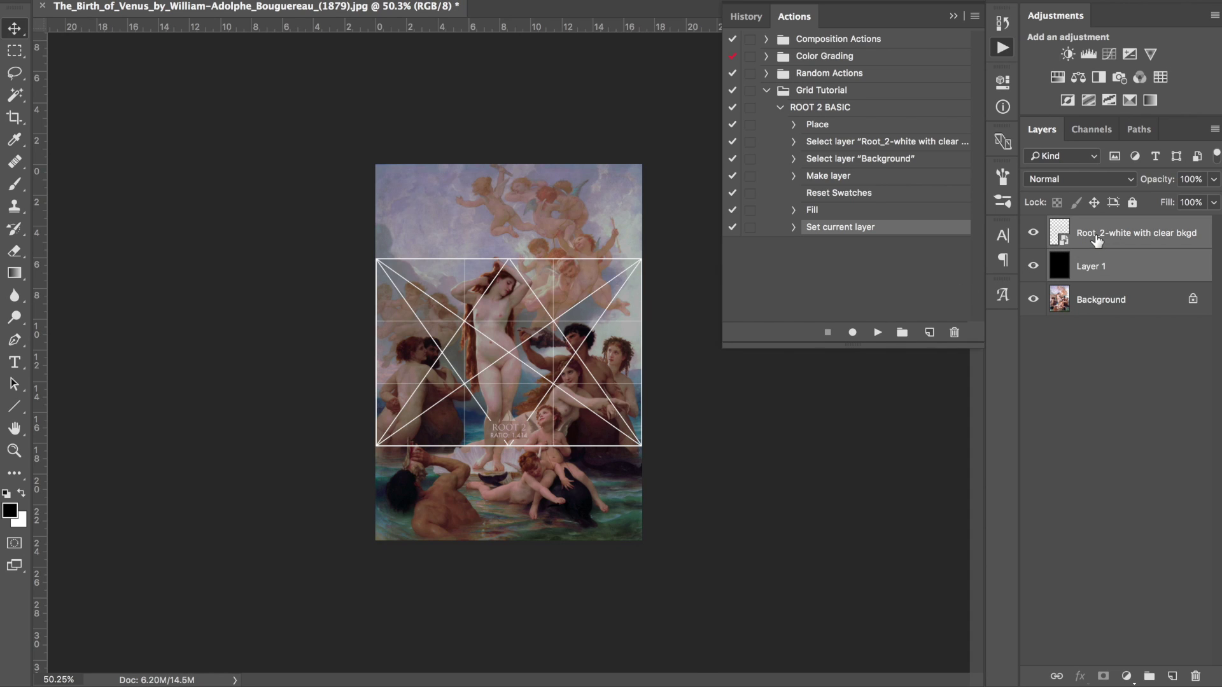
{"action": "left_click", "coordinate": [1195, 676]}
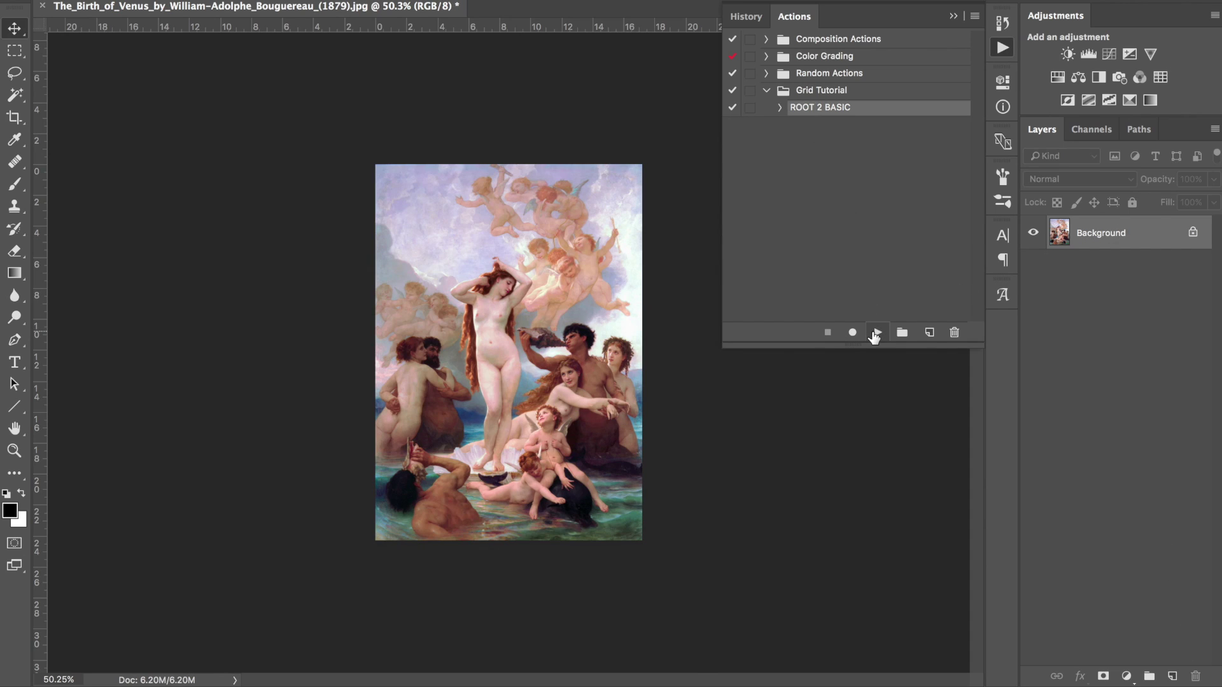
{"action": "left_click", "coordinate": [875, 332]}
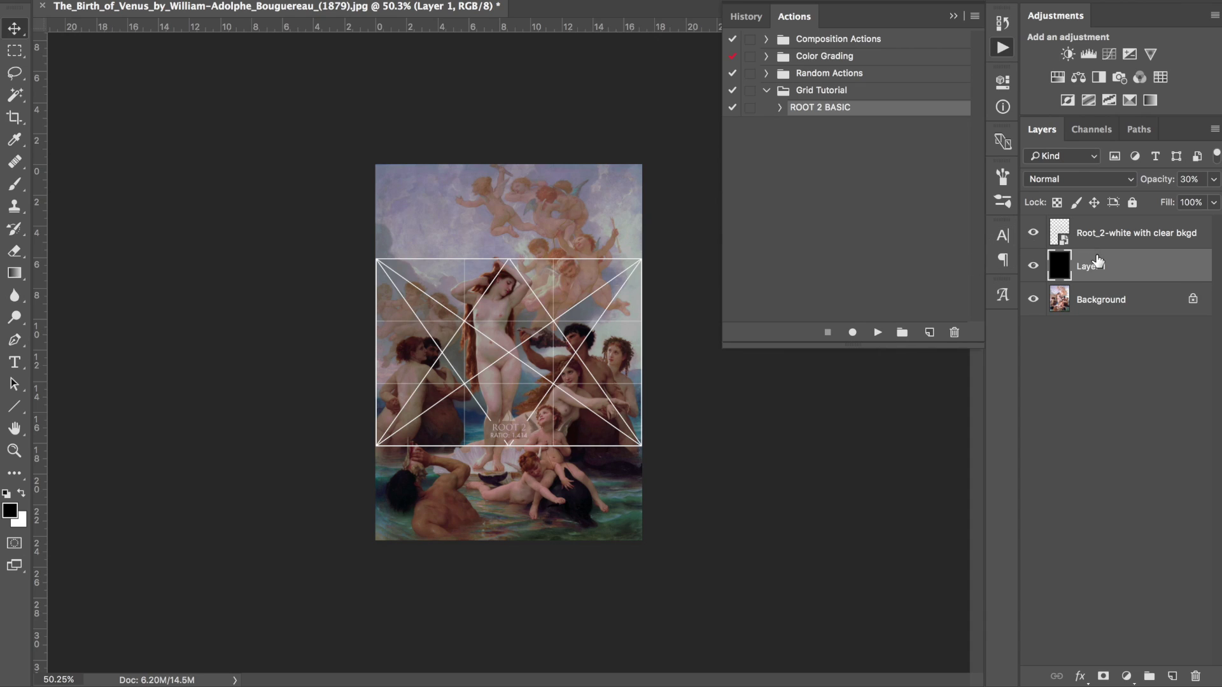
{"action": "left_click", "coordinate": [1033, 233]}
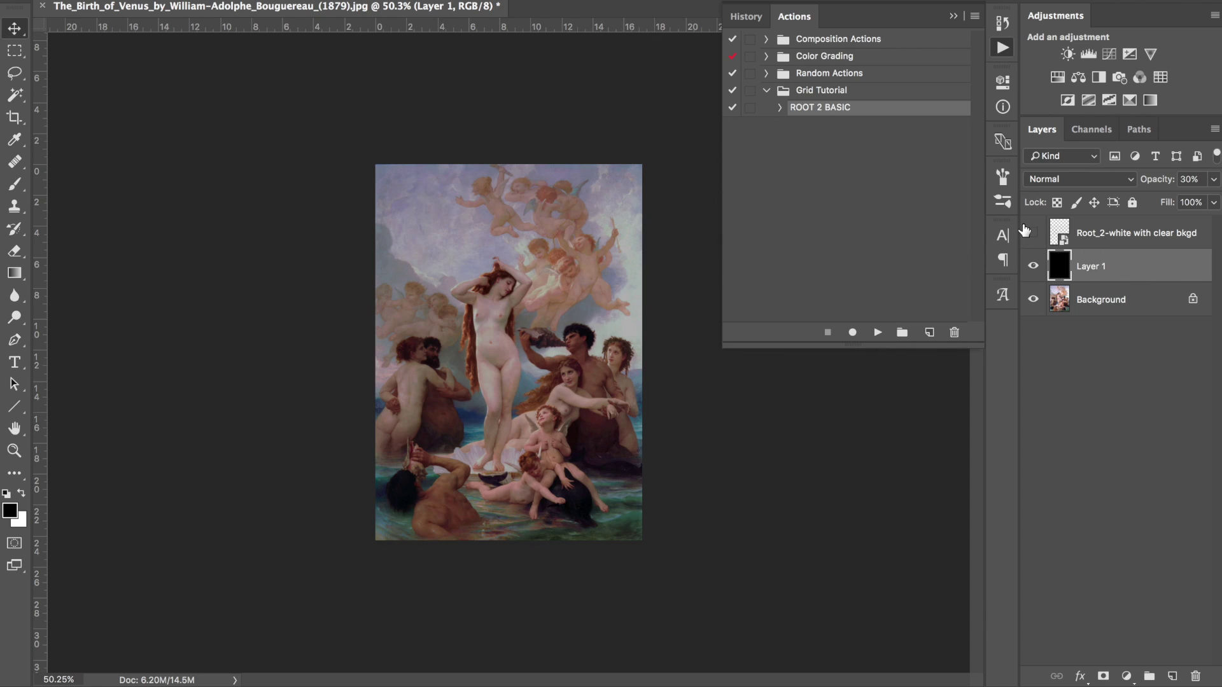
{"action": "left_click", "coordinate": [1033, 233]}
{"action": "left_click", "coordinate": [1110, 233]}
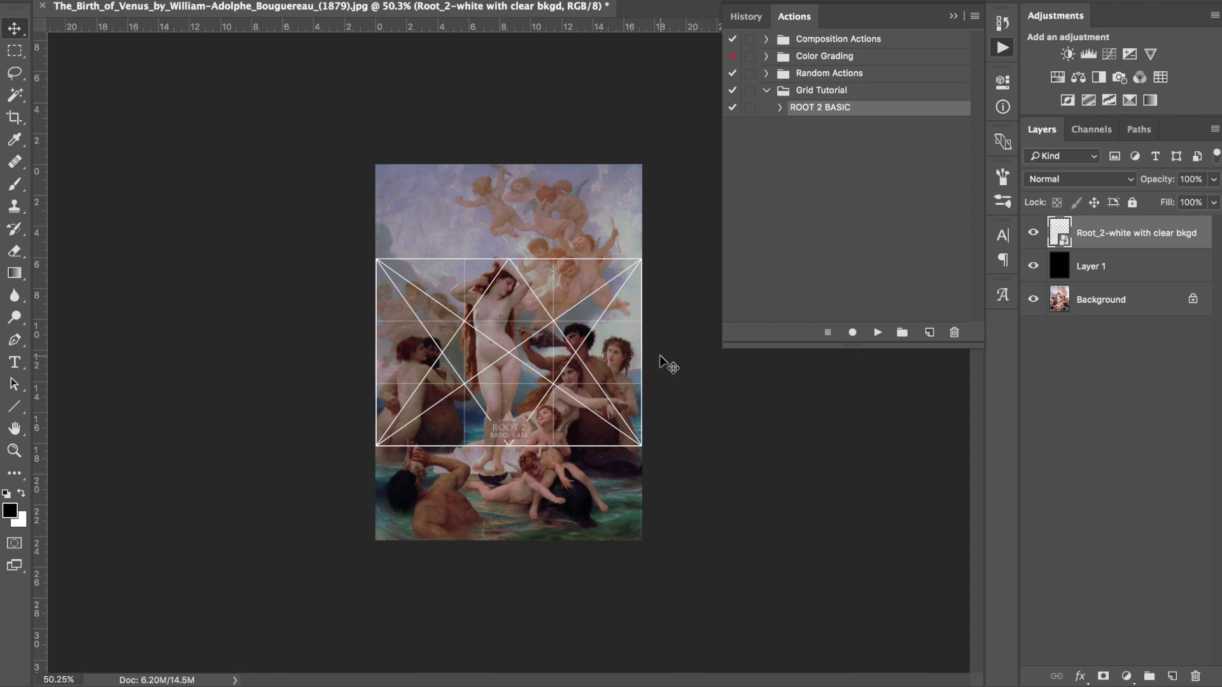
{"action": "key", "text": "ctrl+t"}
{"action": "left_click_drag", "start_coordinate": [646, 182], "coordinate": [673, 506]}
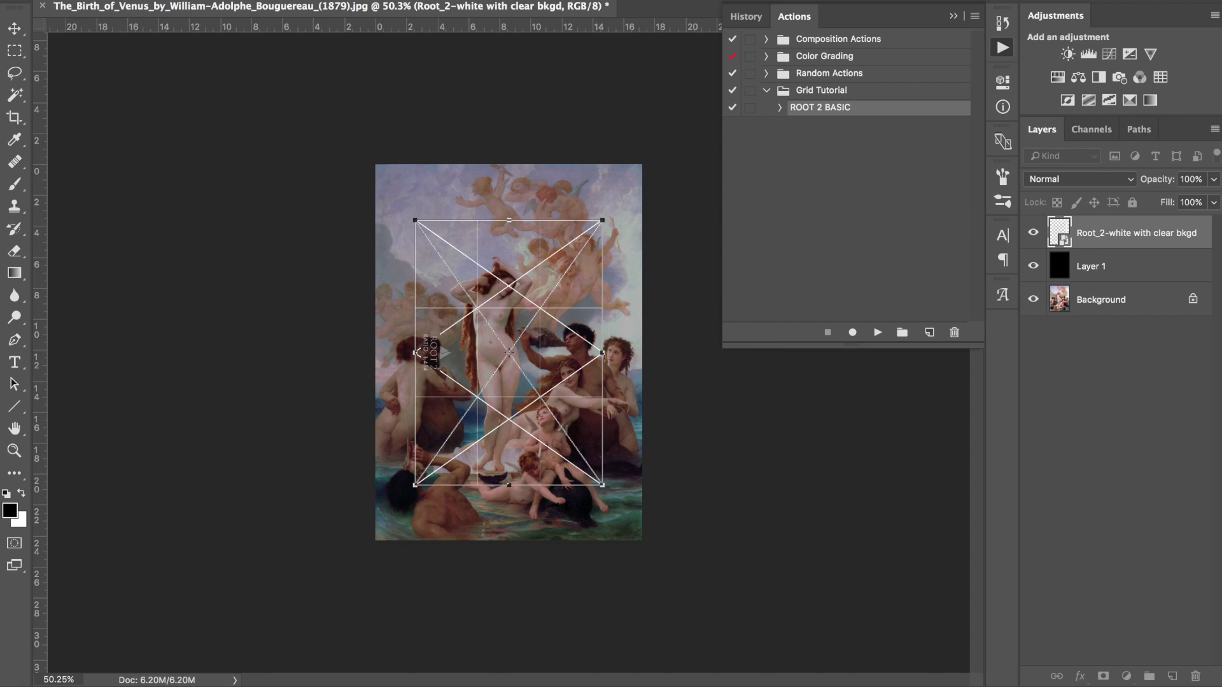
{"action": "key", "text": "Escape"}
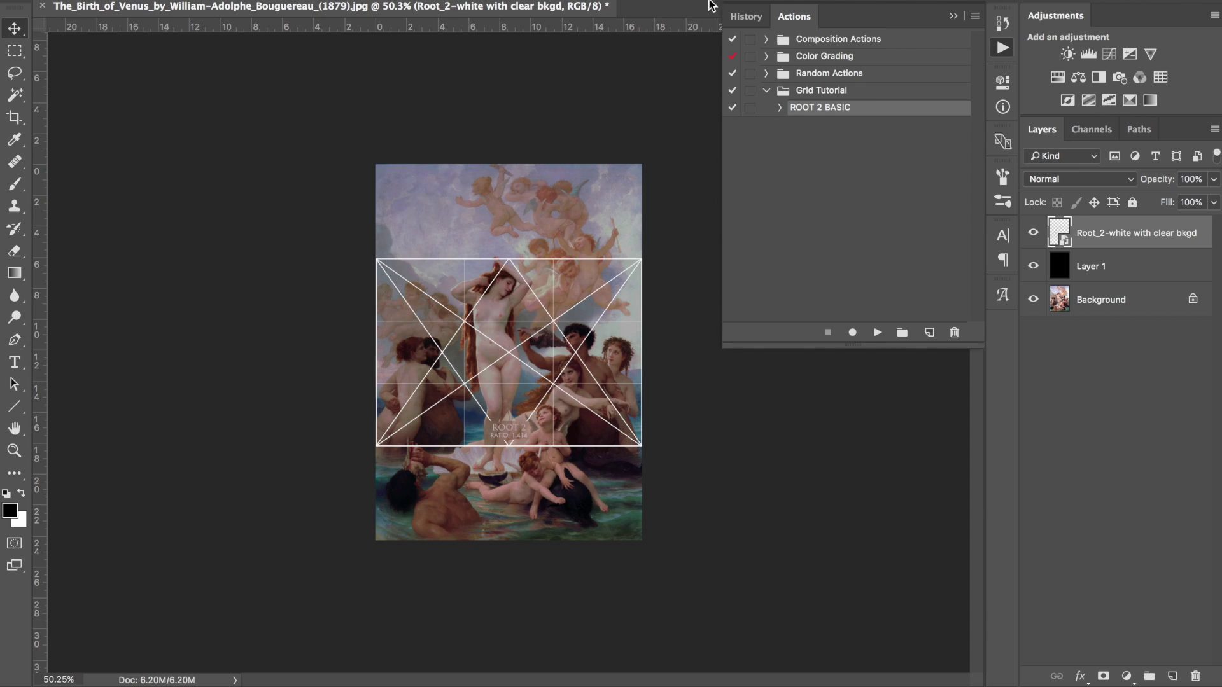
Delete the grid layer and Layer 1 from the painting, and duplicate the ROOT 2 BASIC action
{"action": "left_click", "coordinate": [1130, 271], "text": "shift"}
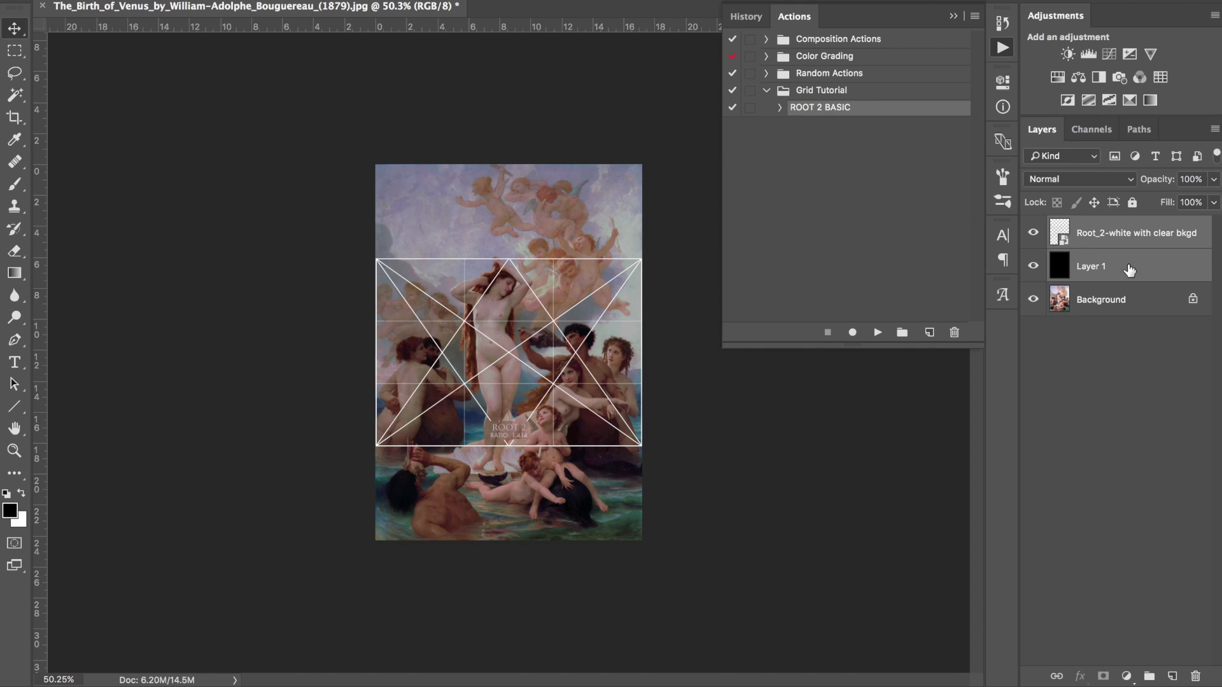
{"action": "left_click", "coordinate": [1195, 676]}
{"action": "left_click", "coordinate": [822, 109]}
{"action": "left_click_drag", "start_coordinate": [823, 110], "coordinate": [931, 336]}
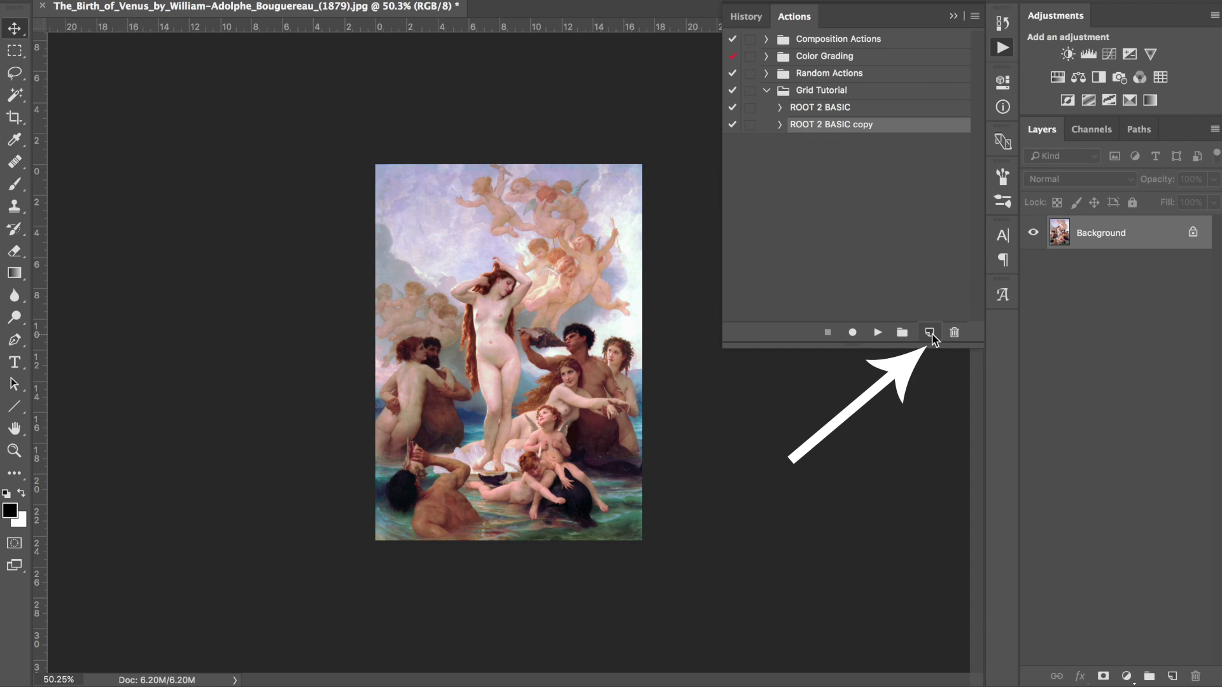
Rename the duplicated action as ROOT 2 BASIC Portrait
{"action": "double_click", "coordinate": [848, 127]}
{"action": "double_click", "coordinate": [863, 126]}
{"action": "type", "text": "Portrait"}
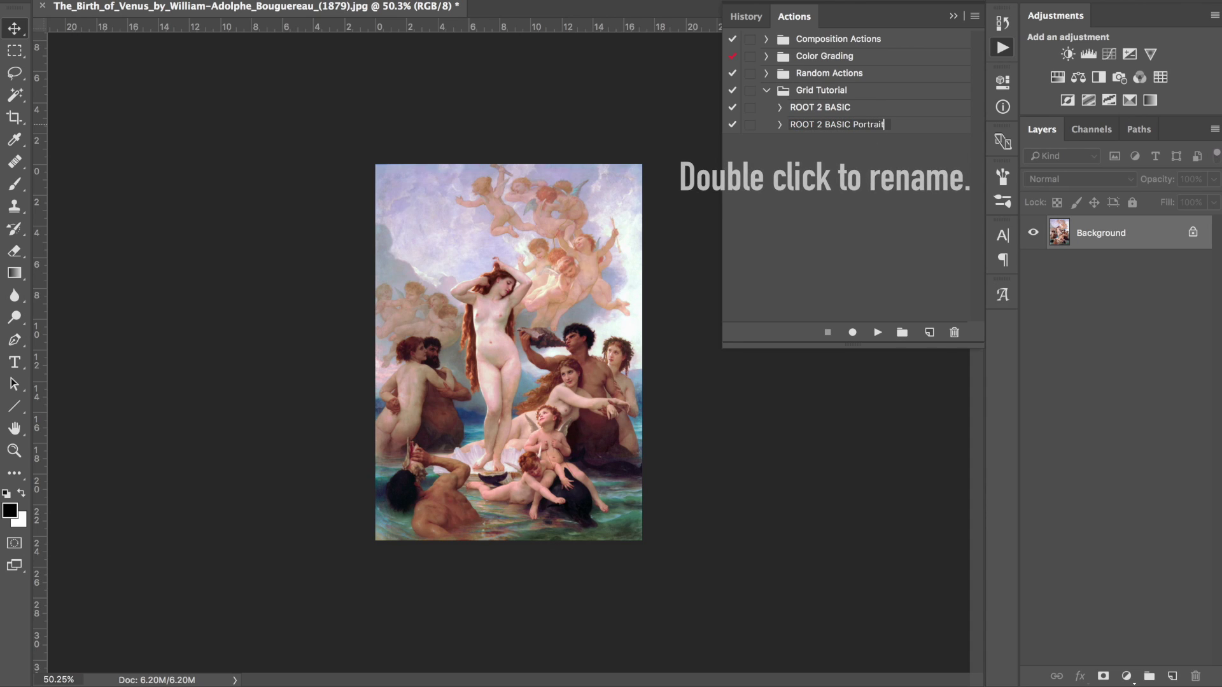
{"action": "key", "text": "Return"}
Play ROOT 2 BASIC Portrait on the painting, and start recording additional steps in it with its step list expanded
{"action": "left_click", "coordinate": [879, 334]}
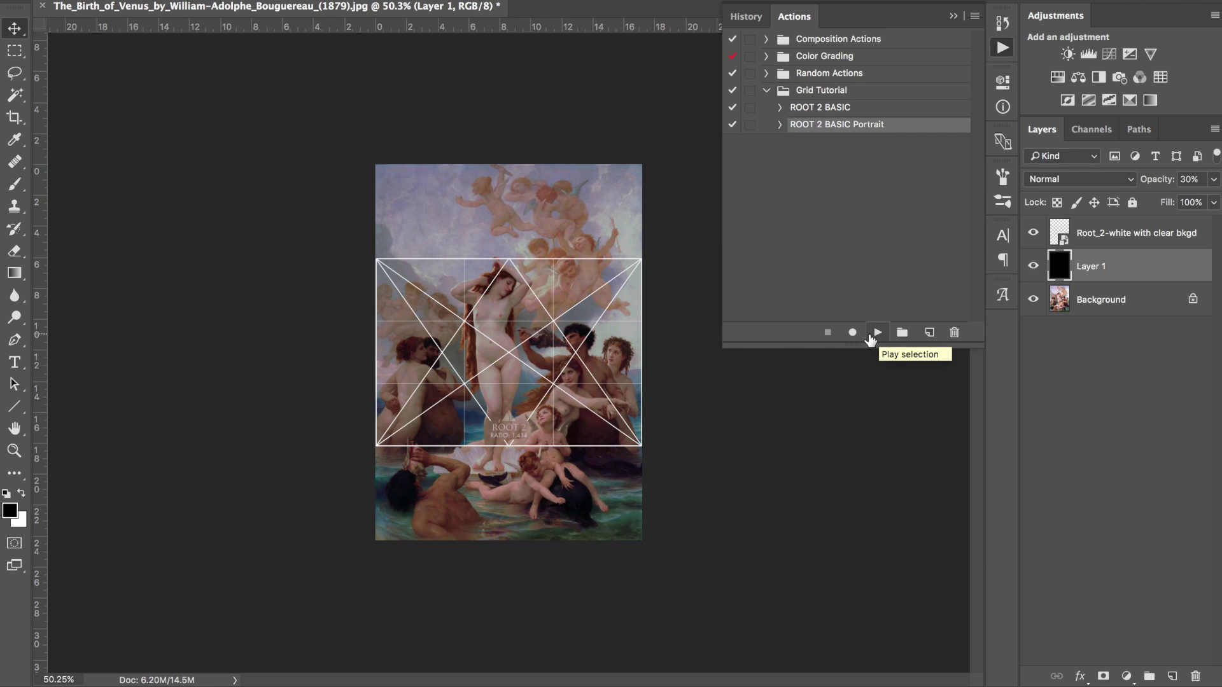
{"action": "left_click", "coordinate": [852, 332]}
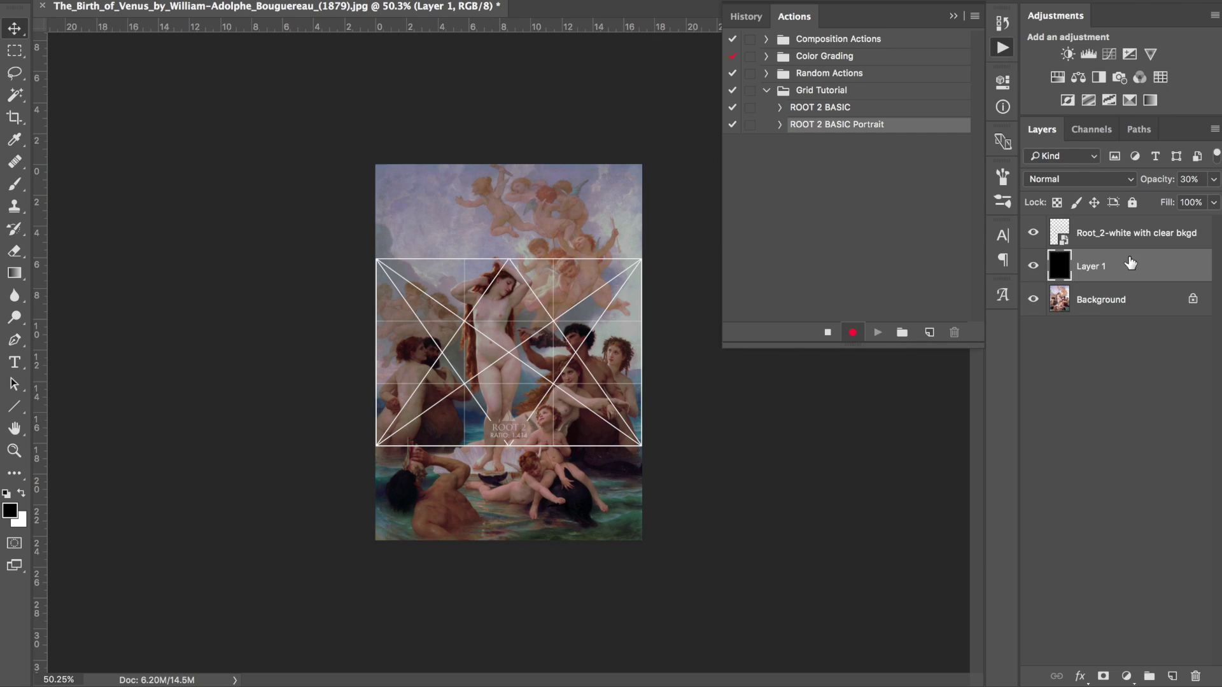
{"action": "left_click", "coordinate": [779, 125]}
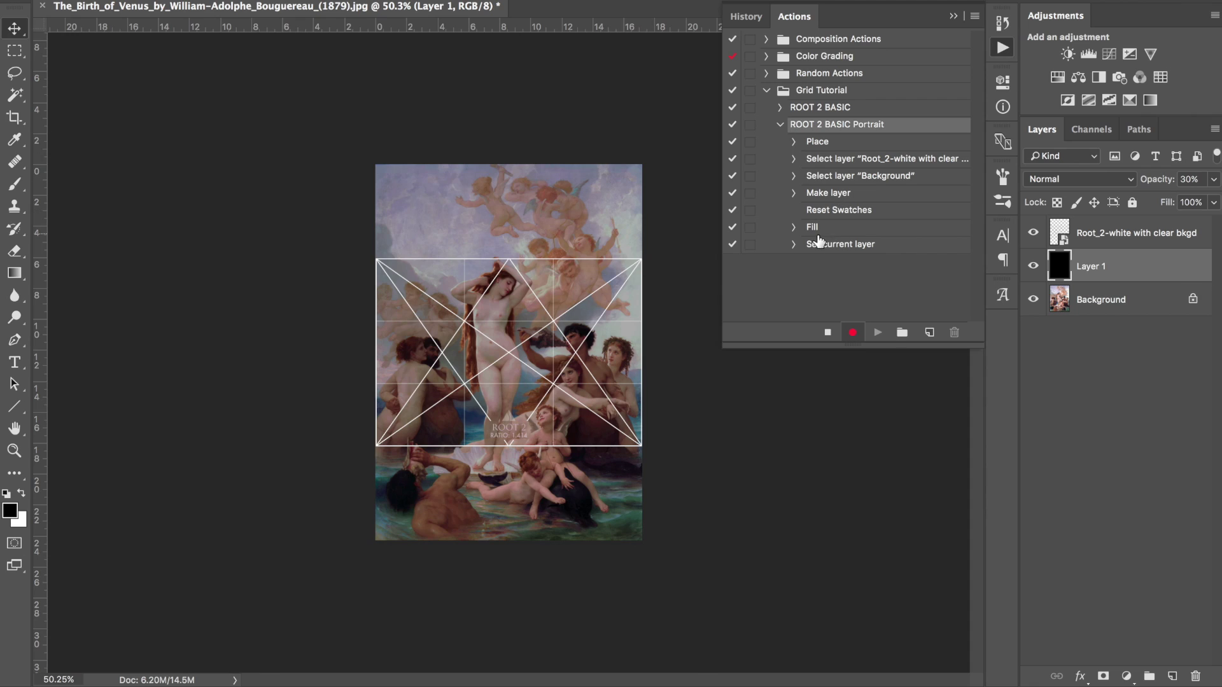
Record rotating the Root 2 grid layer 90 degrees to portrait and scaling it from its centre to fill the painting, and stop recording
{"action": "left_click", "coordinate": [1110, 233]}
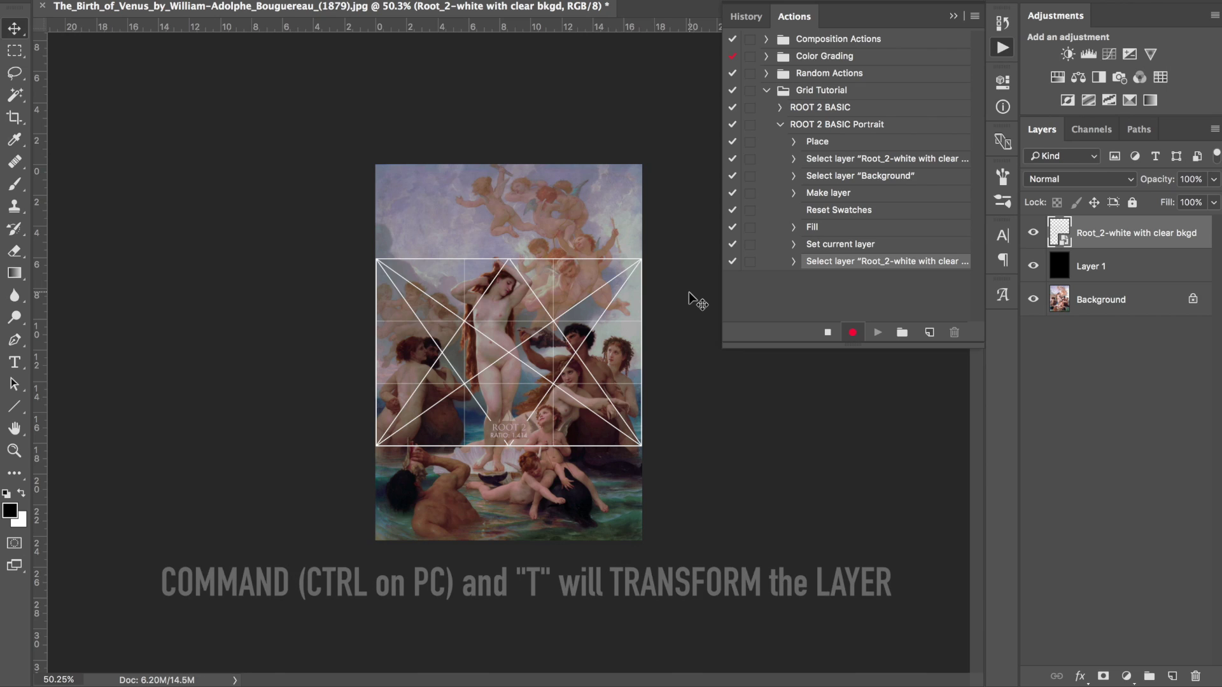
{"action": "key", "text": "super+t"}
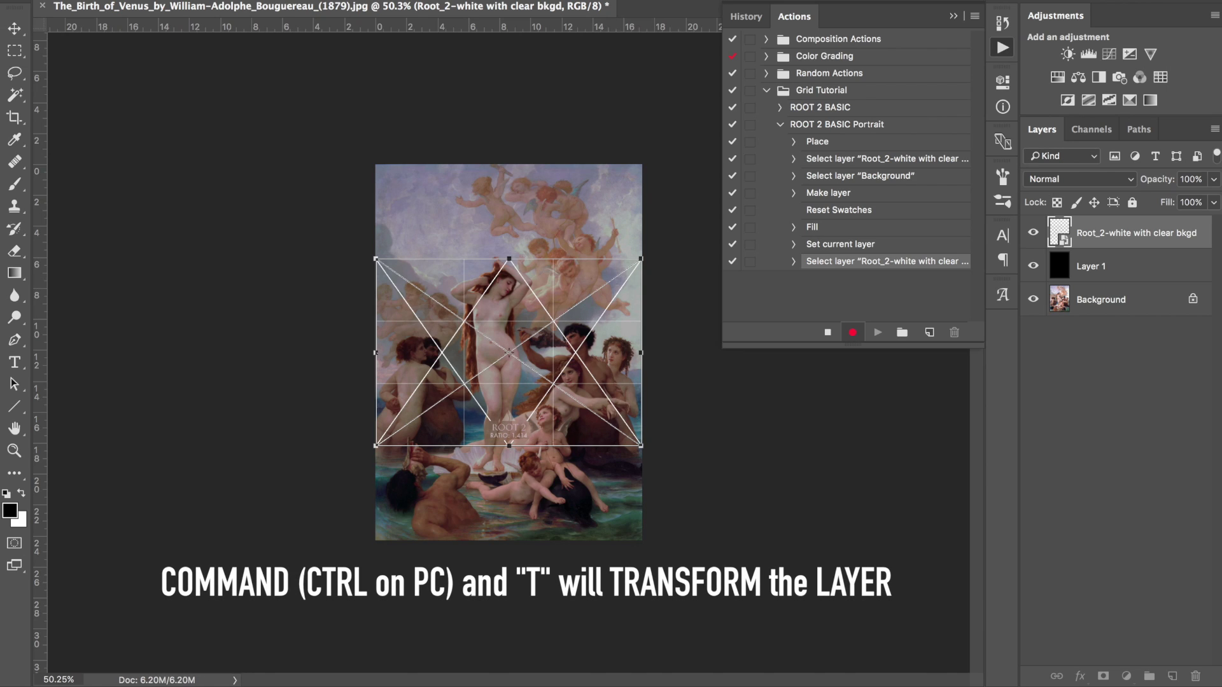
{"action": "left_click_drag", "start_coordinate": [649, 231], "coordinate": [580, 442]}
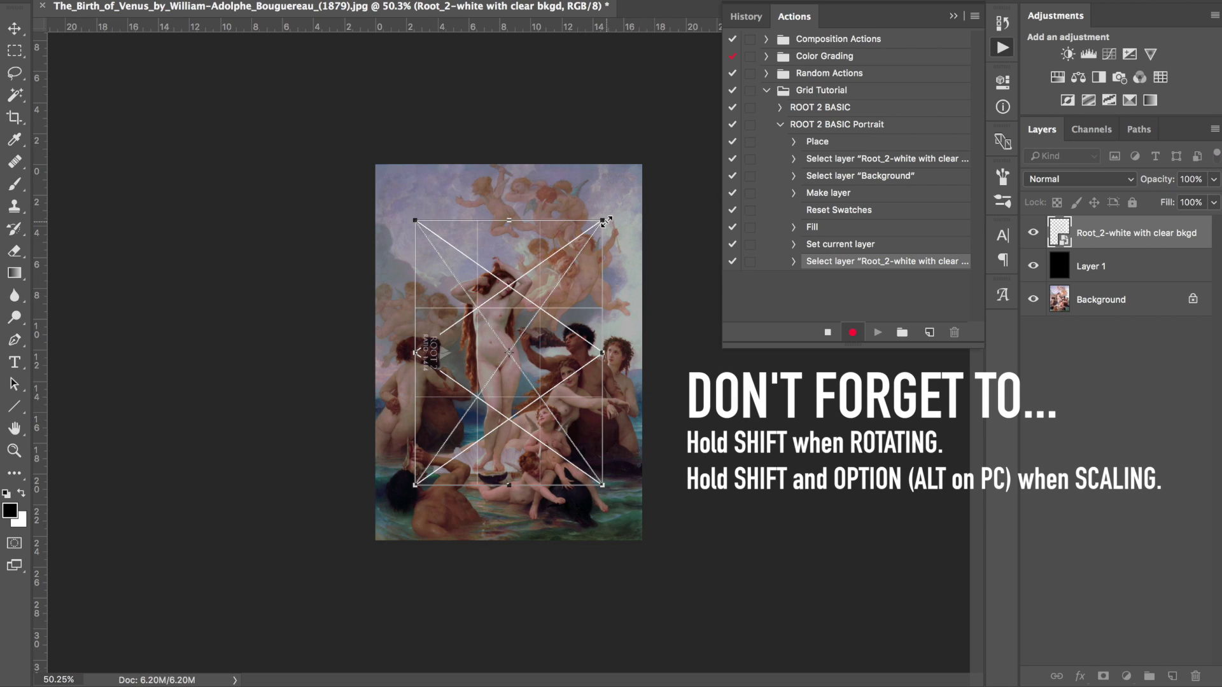
{"action": "left_click_drag", "start_coordinate": [603, 222], "coordinate": [653, 173]}
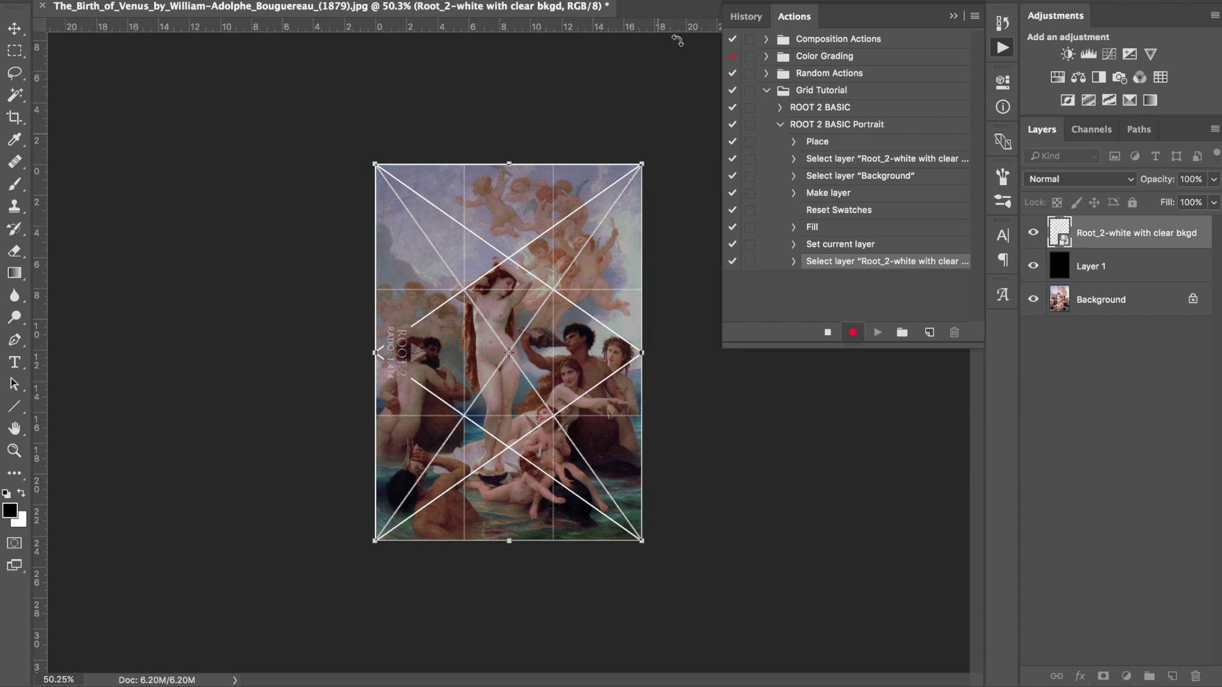
{"action": "key", "text": "Return"}
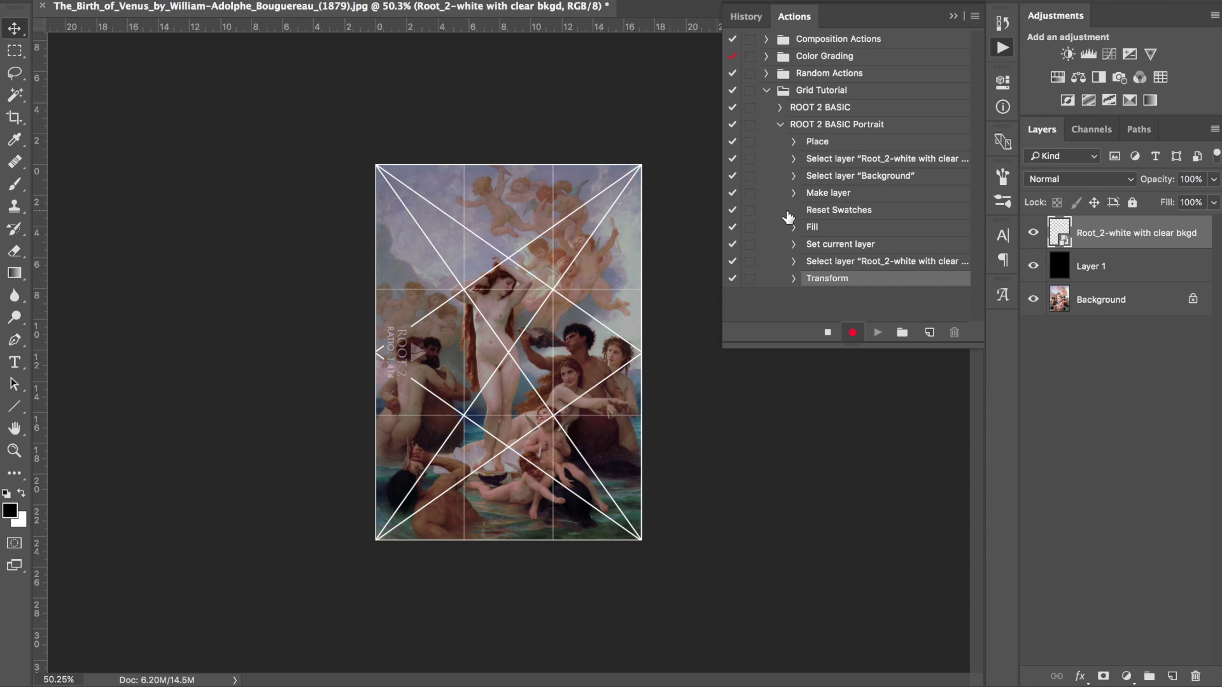
{"action": "left_click", "coordinate": [828, 333]}
Delete the grid and black layers and test the ROOT 2 BASIC Portrait action on the bare painting, then collapse its step list
{"action": "left_click", "coordinate": [1152, 273], "text": "shift"}
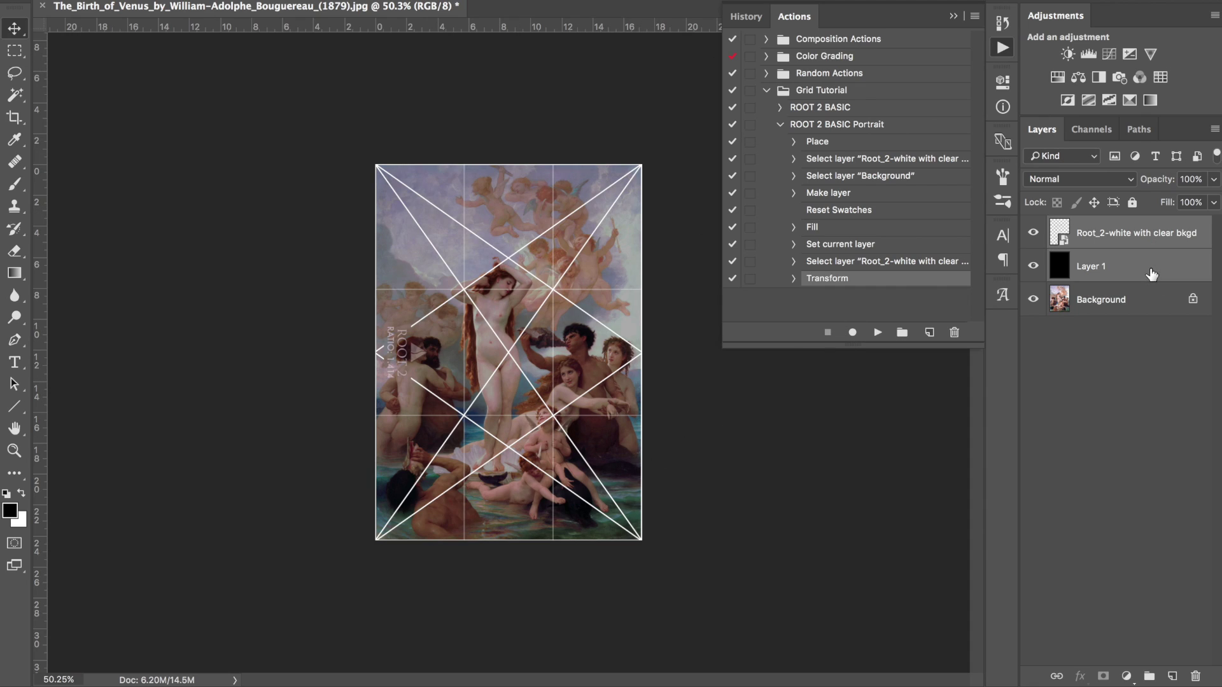
{"action": "left_click", "coordinate": [1195, 676]}
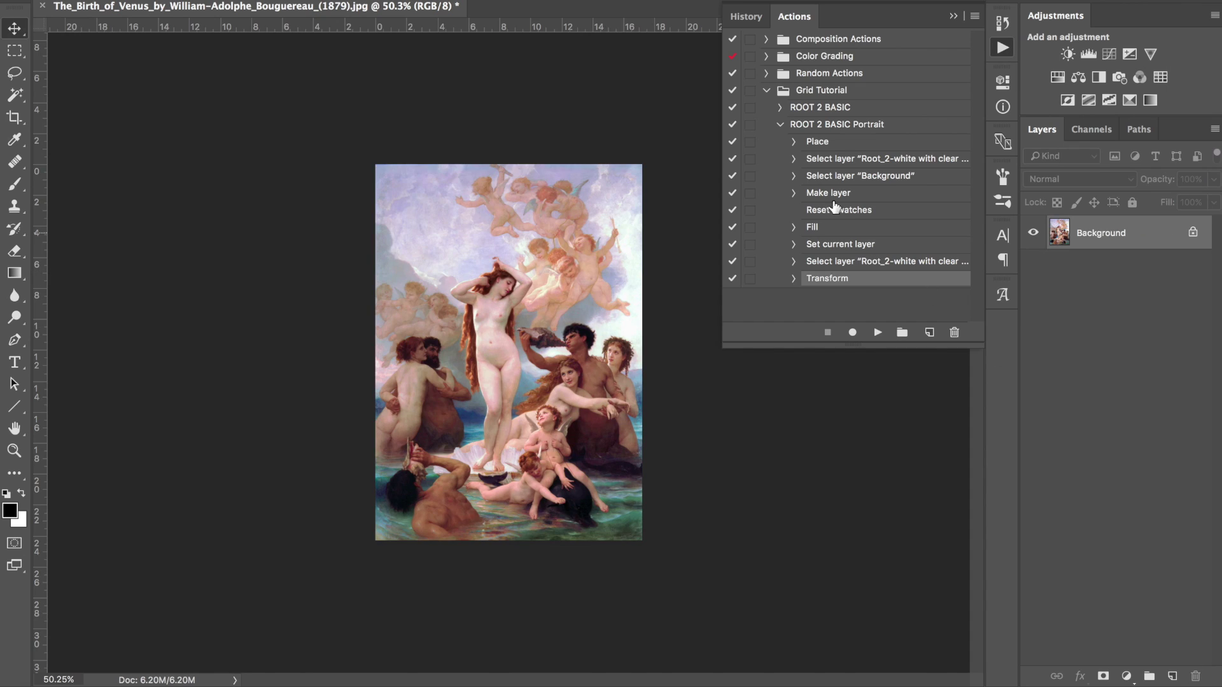
{"action": "left_click", "coordinate": [818, 127]}
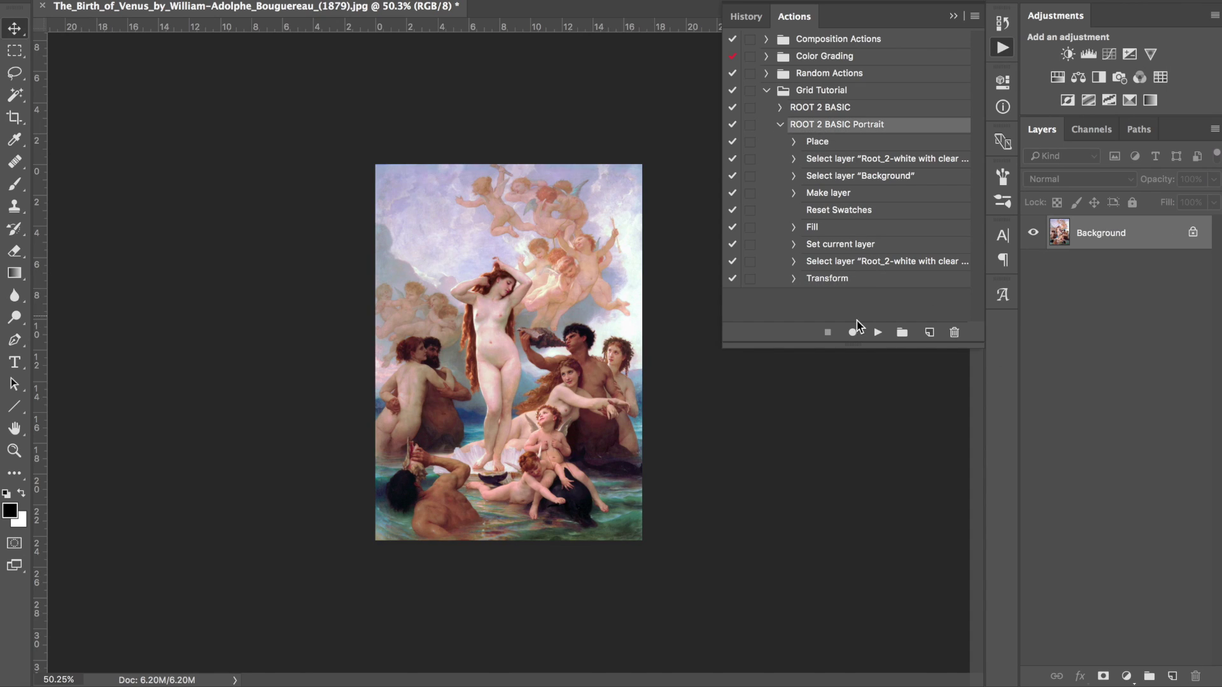
{"action": "left_click", "coordinate": [876, 332]}
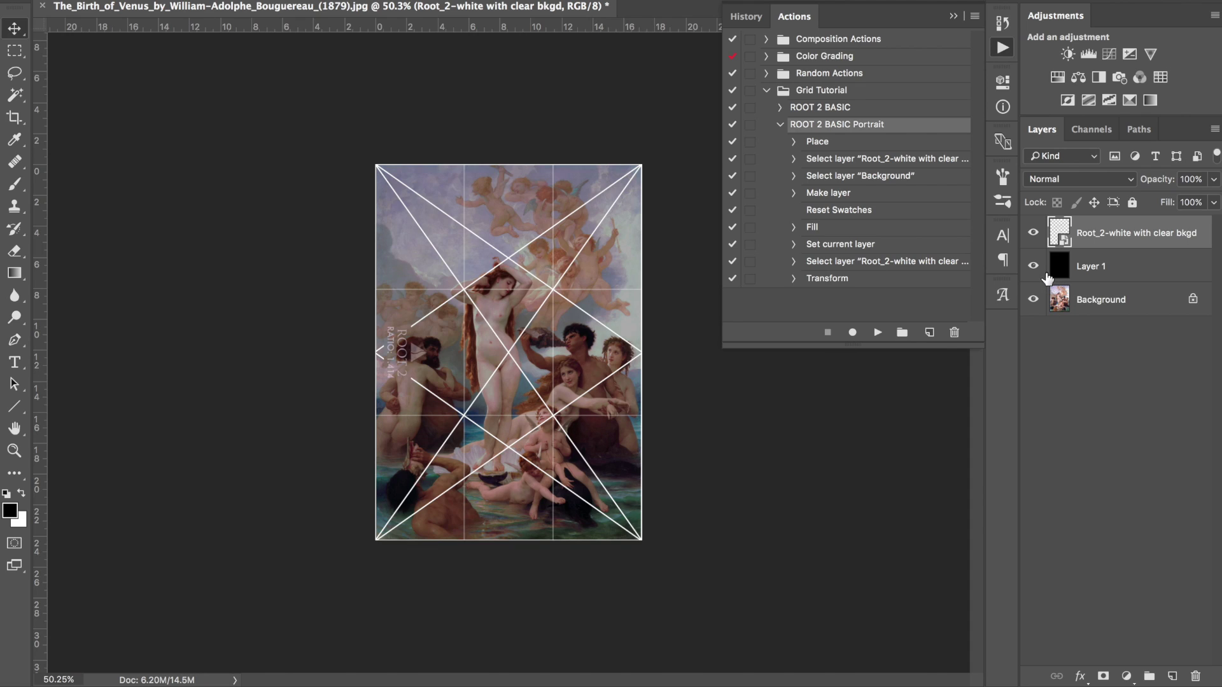
{"action": "left_click", "coordinate": [780, 124]}
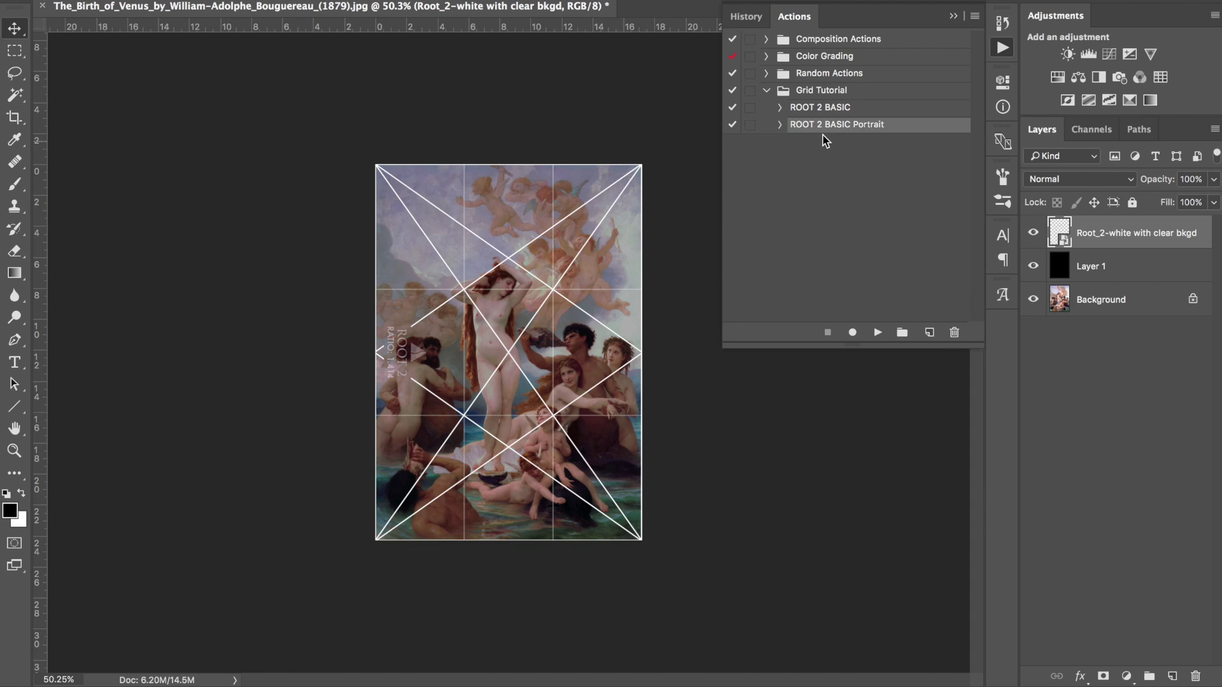
Clear both added layers from the painting and start recording a new action named ROOT 2 WHITE JPEG in the Composition Actions set
{"action": "left_click", "coordinate": [1110, 267]}
{"action": "left_click", "coordinate": [1196, 675]}
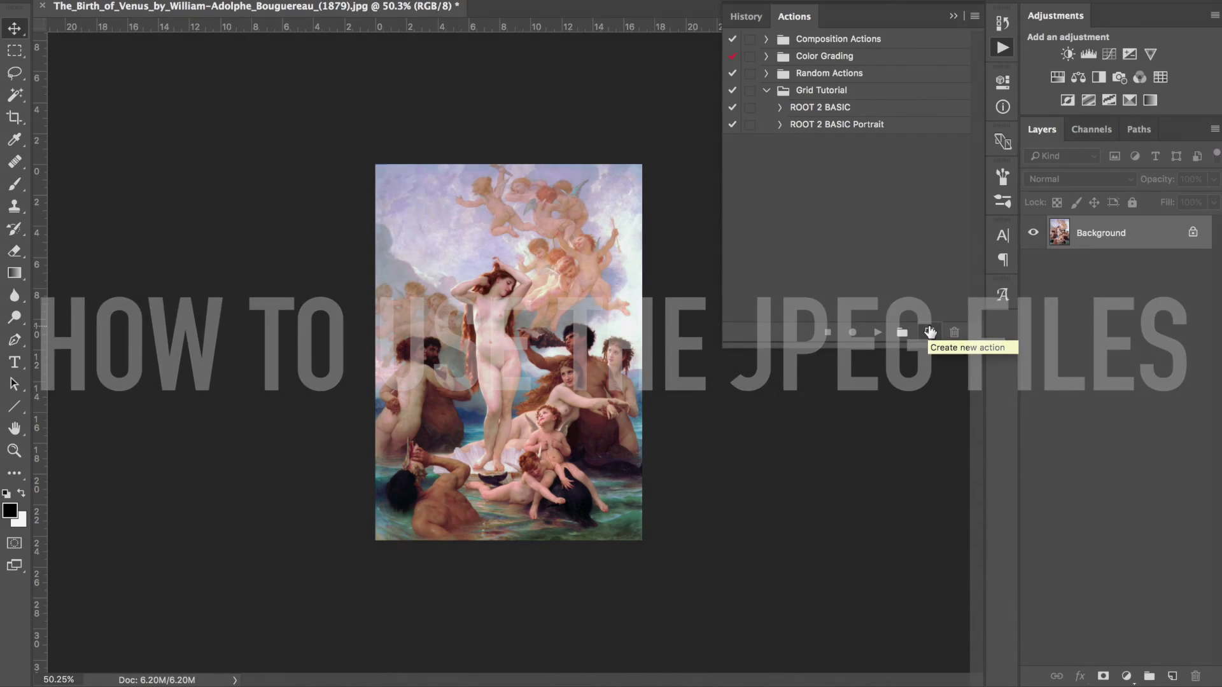
{"action": "left_click", "coordinate": [929, 332]}
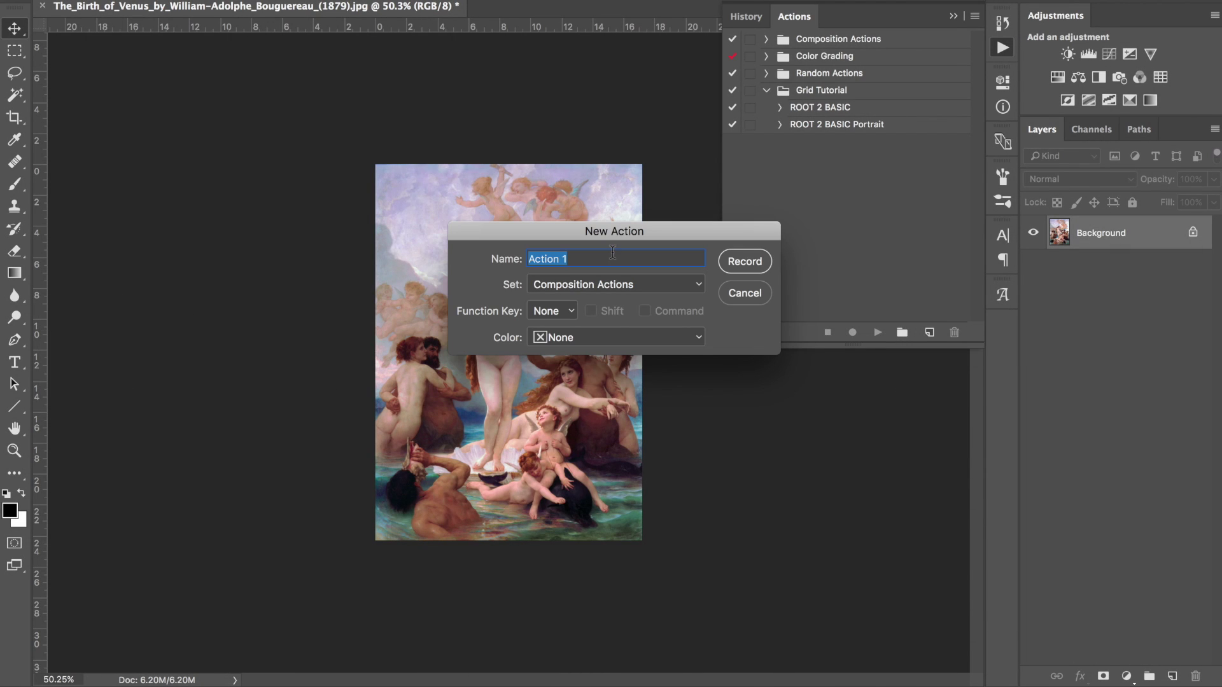
{"action": "type", "text": "ROOT 2 WHITE JPEG"}
{"action": "left_click", "coordinate": [744, 266]}
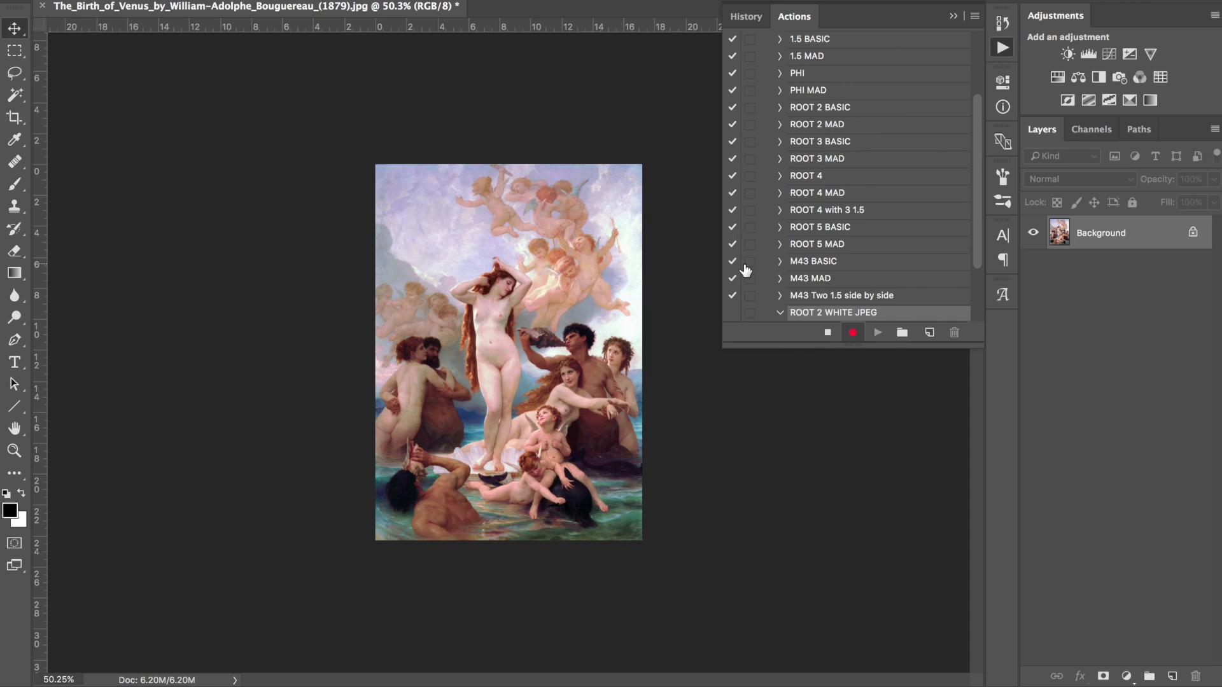
Place Root_2-white with black bkgd.jpg as an embedded layer and scale it from its centre to the painting's full width
{"action": "left_click", "coordinate": [166, 0]}
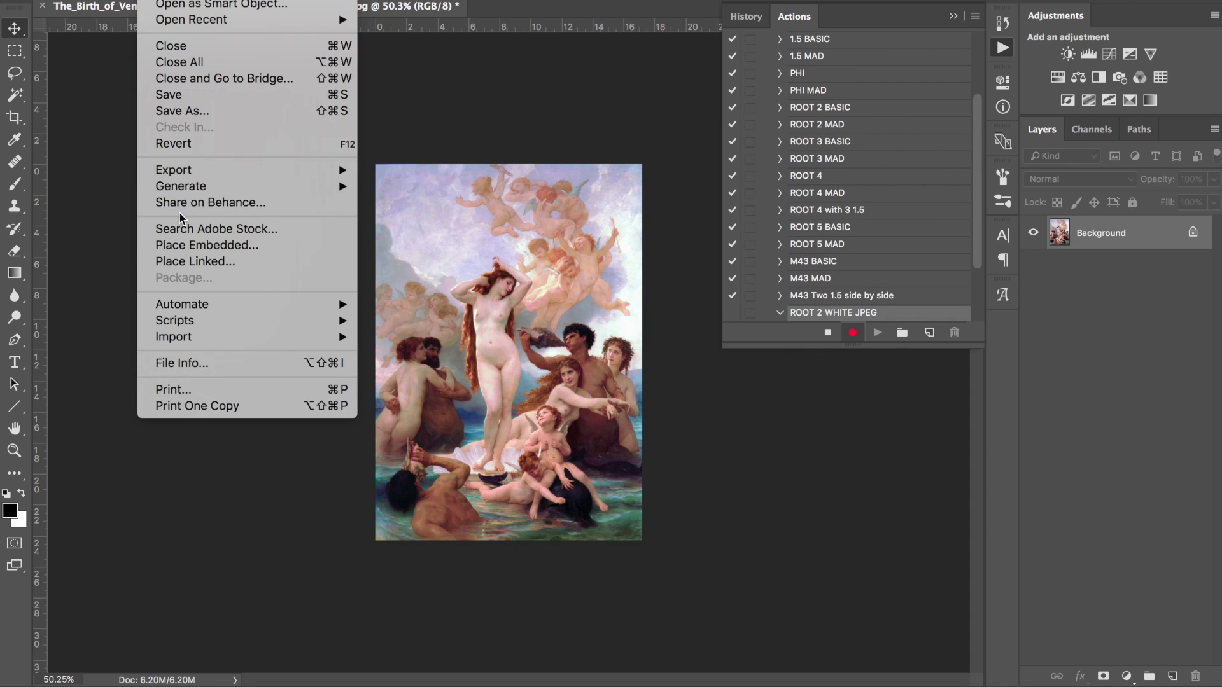
{"action": "left_click", "coordinate": [191, 245]}
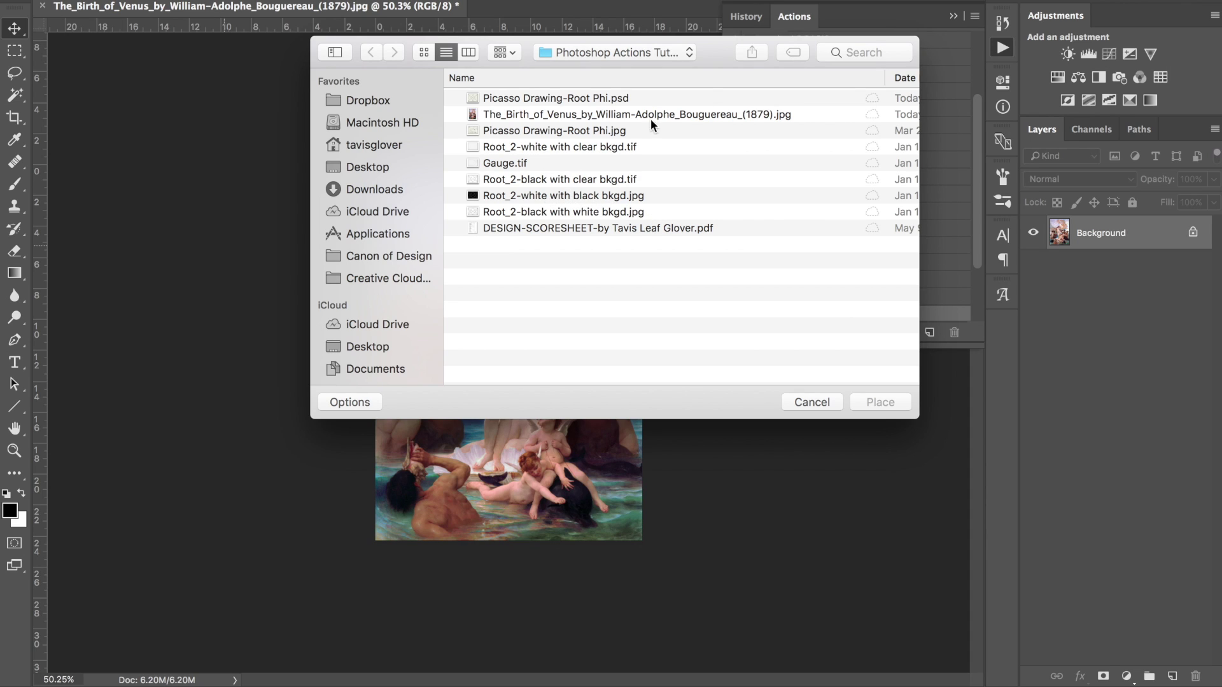
{"action": "left_click_drag", "start_coordinate": [704, 56], "coordinate": [558, 22]}
{"action": "left_click", "coordinate": [419, 163]}
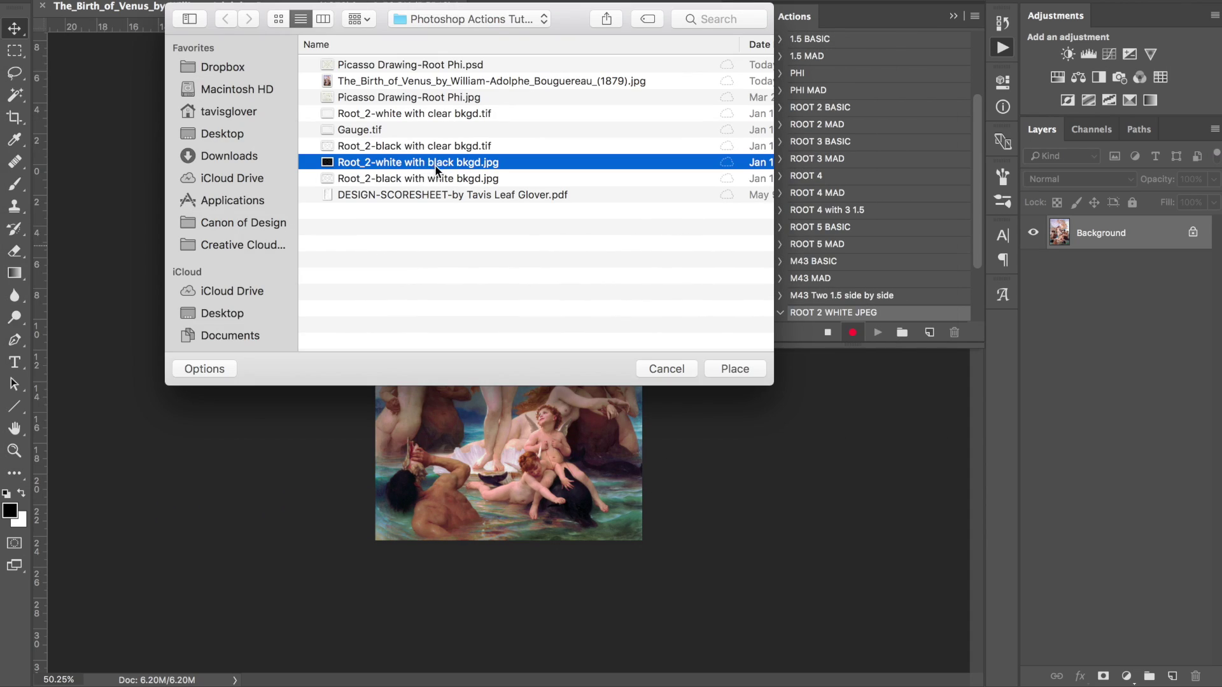
{"action": "left_click", "coordinate": [735, 369]}
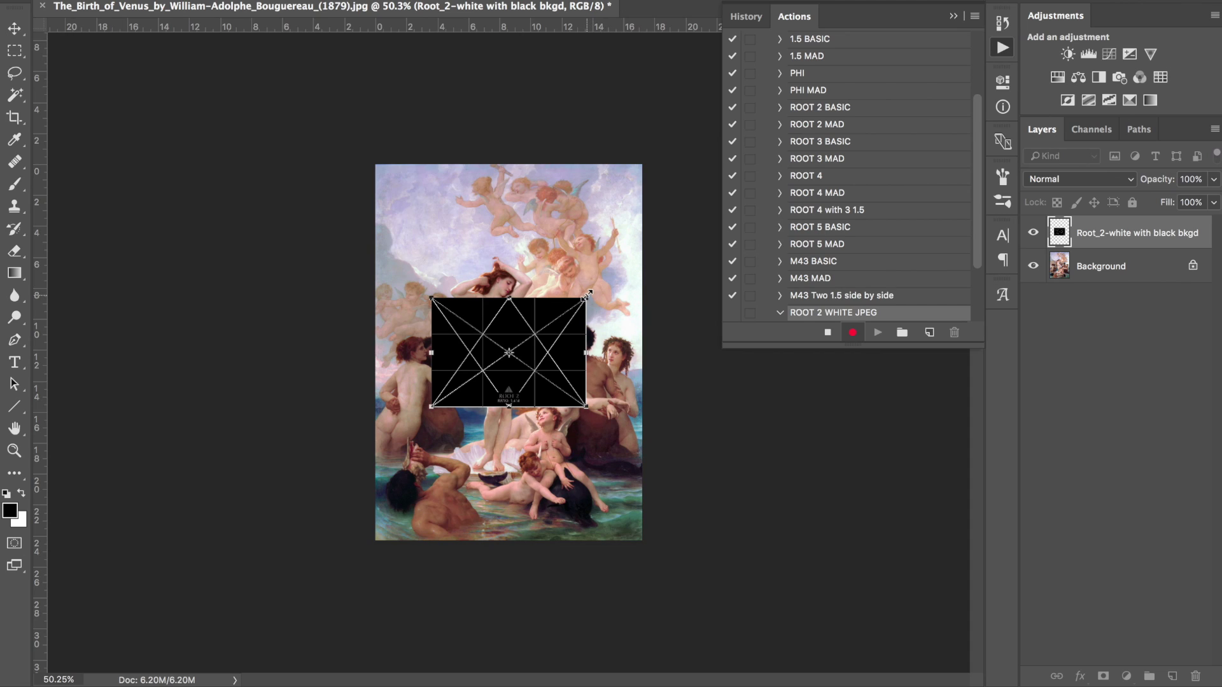
{"action": "left_click_drag", "start_coordinate": [586, 296], "coordinate": [641, 256]}
{"action": "key", "text": "Return"}
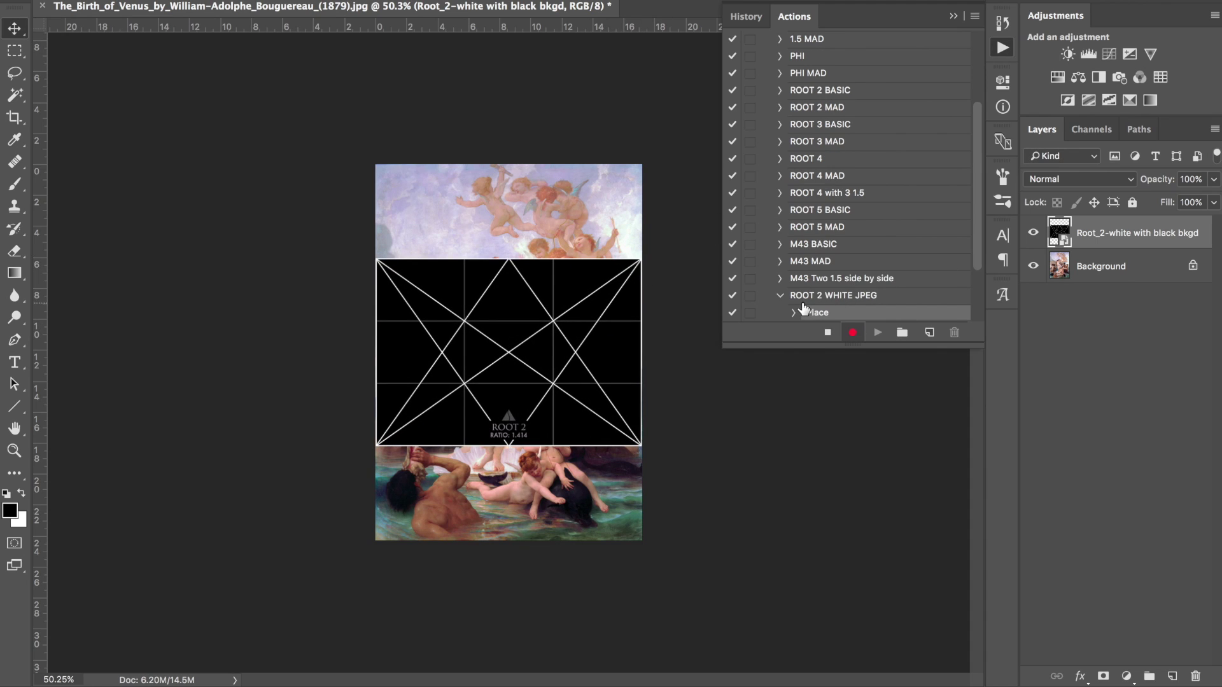
Set the placed Root 2 JPEG layer's blend mode to Screen and select the Background layer while the action records
{"action": "scroll", "coordinate": [805, 308], "scroll_direction": "down", "scroll_amount": 1}
{"action": "scroll", "coordinate": [805, 307], "scroll_direction": "down", "scroll_amount": 4}
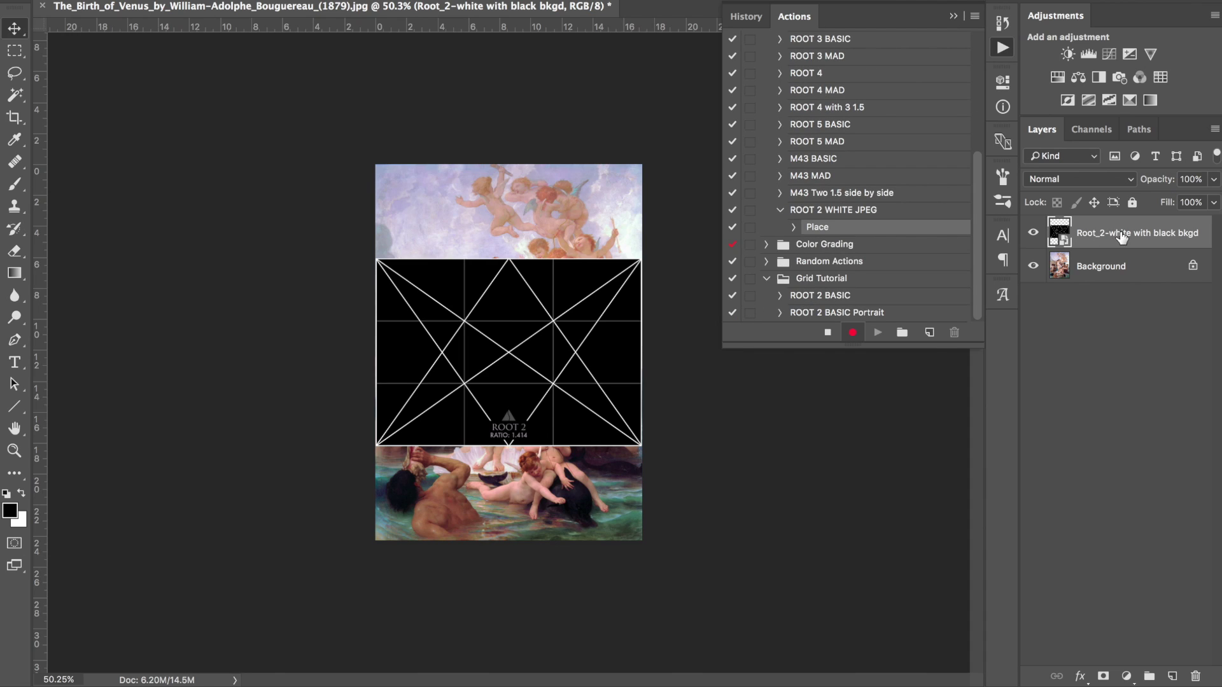
{"action": "left_click", "coordinate": [1072, 180]}
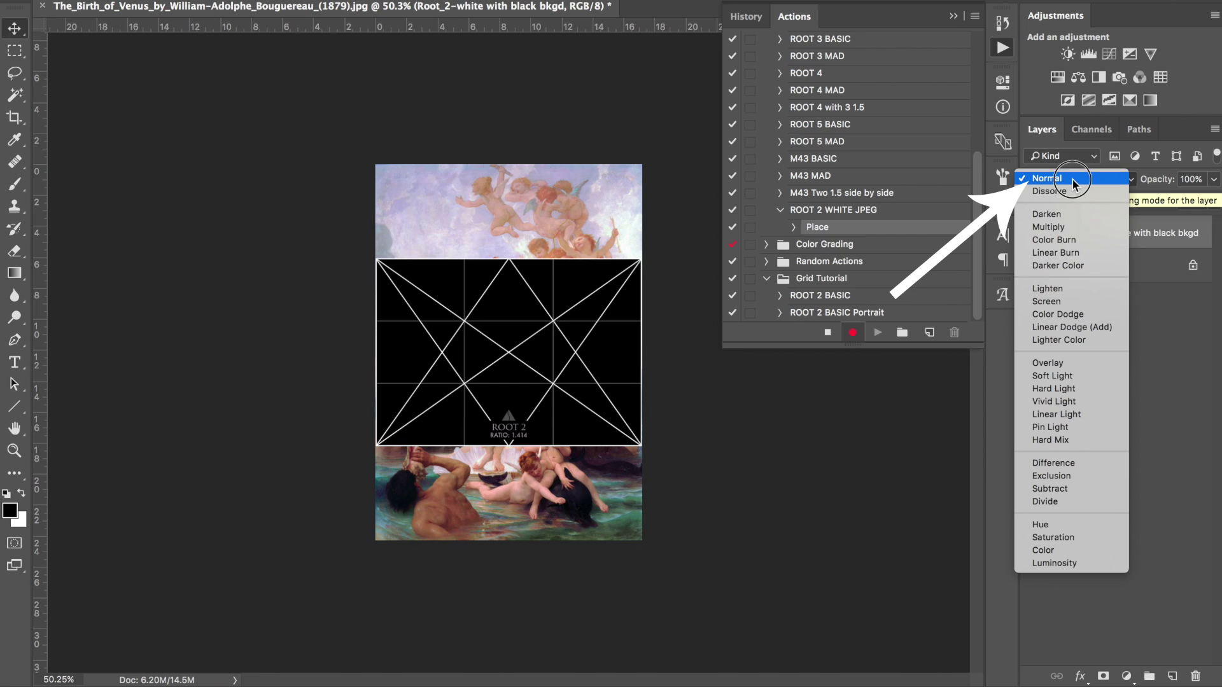
{"action": "left_click", "coordinate": [1076, 302]}
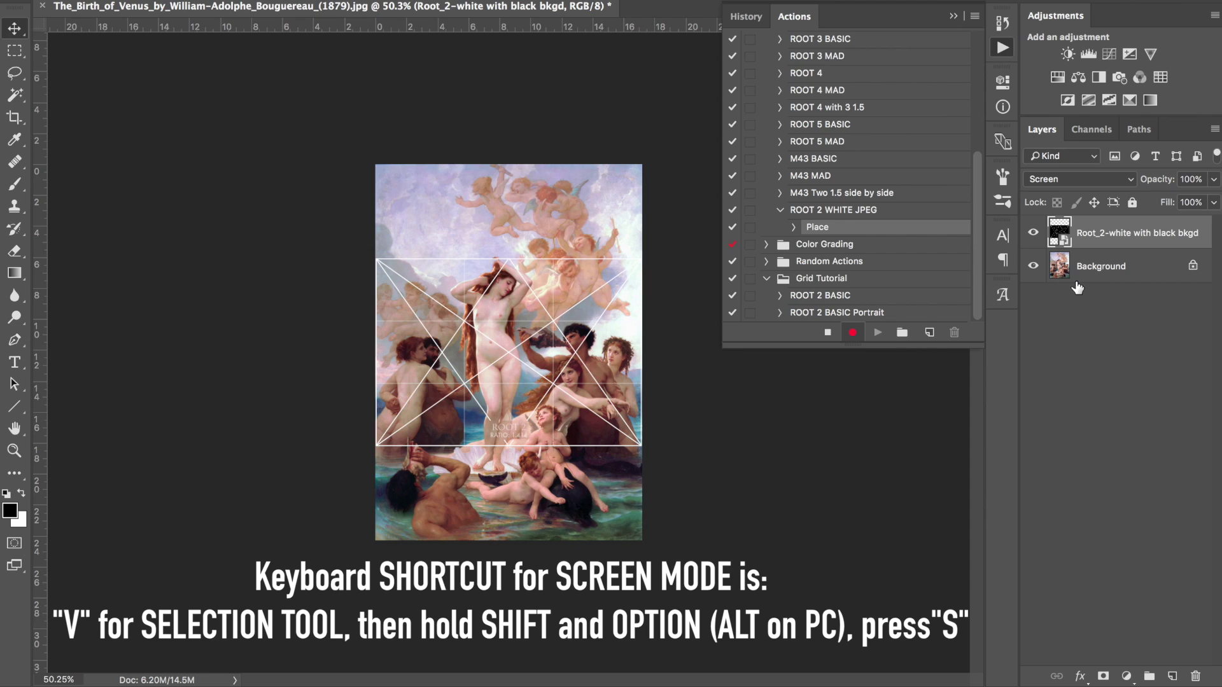
{"action": "left_click", "coordinate": [1107, 268]}
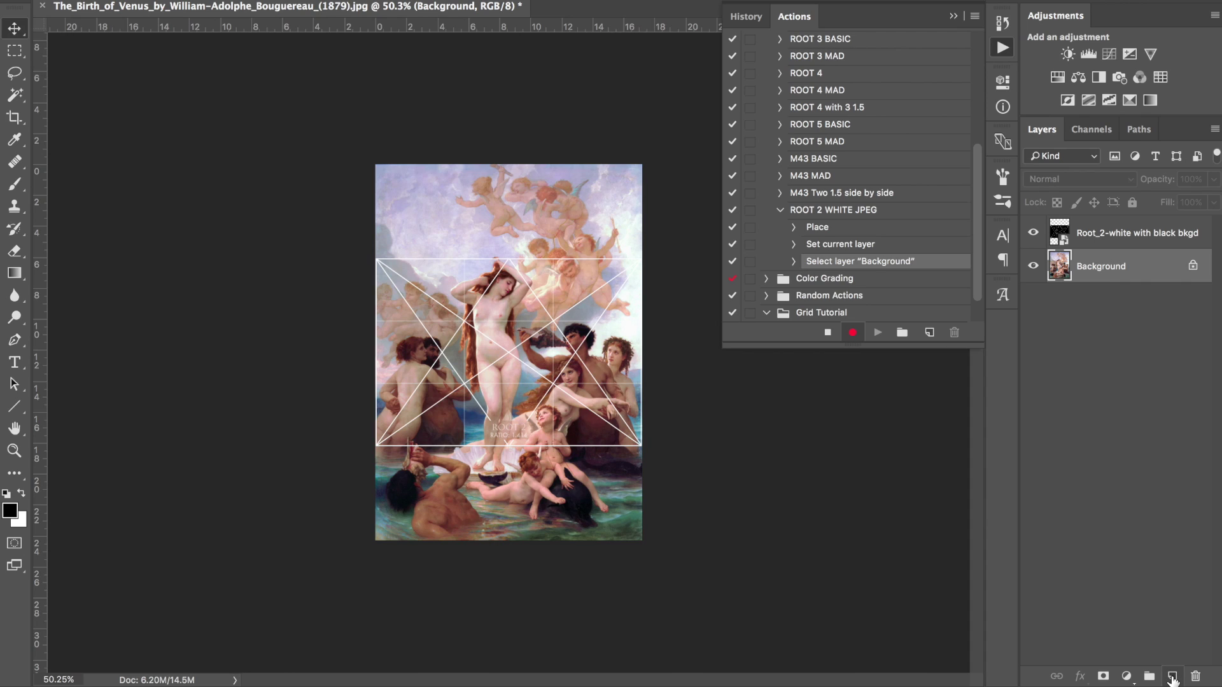
Record adding a new layer above the Background, resetting the swatches, filling the layer with black and setting its opacity to 30%
{"action": "left_click", "coordinate": [1171, 677]}
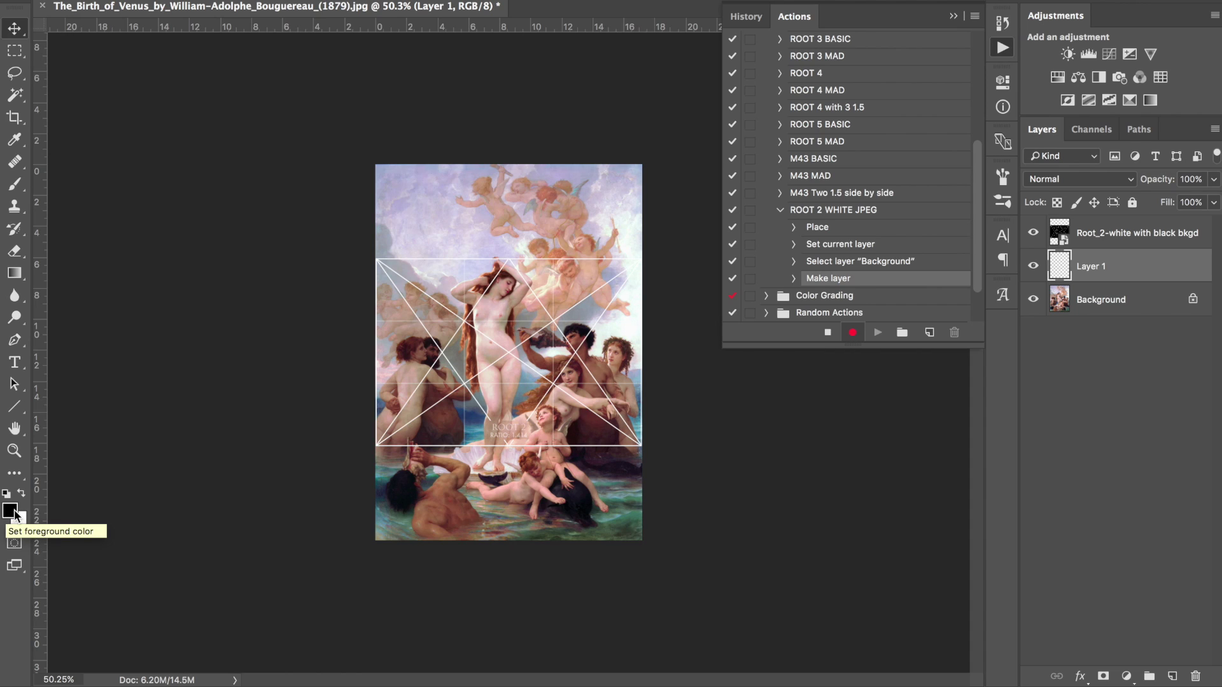
{"action": "key", "text": "d"}
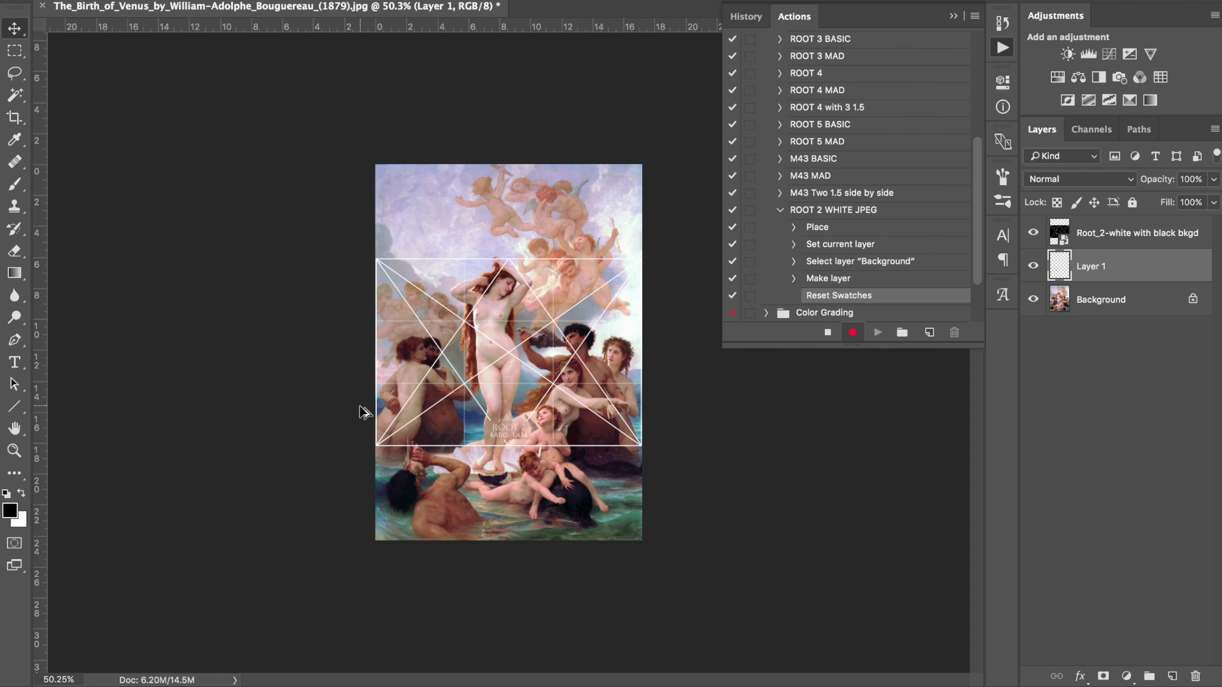
{"action": "key", "text": "alt+BackSpace"}
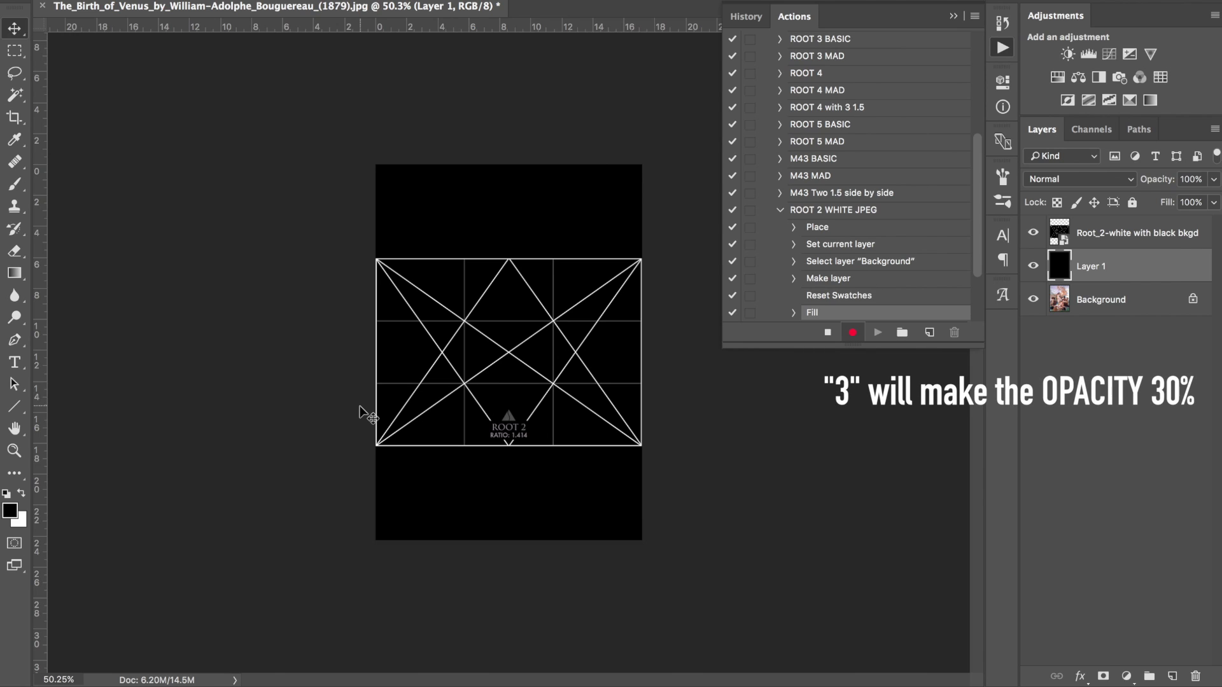
{"action": "key", "text": "3"}
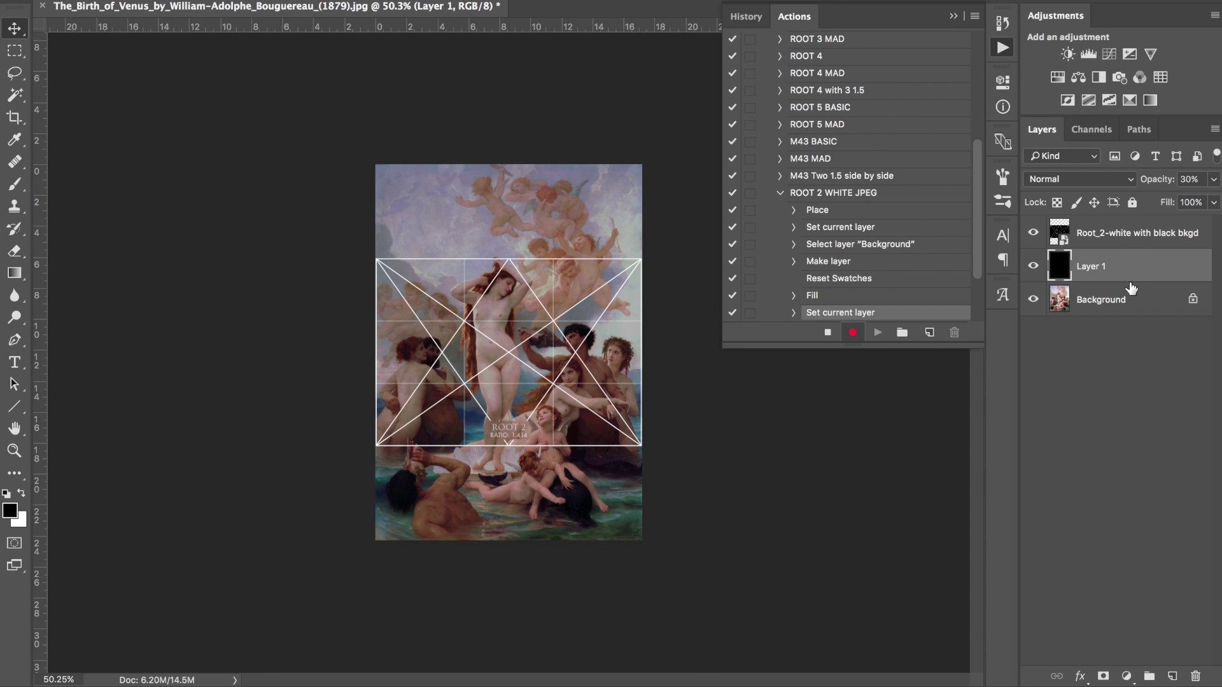
Rotate the Root 2 grid layer 90° clockwise, scale it from its centre to cover the whole painting, and stop recording
{"action": "left_click", "coordinate": [1136, 236]}
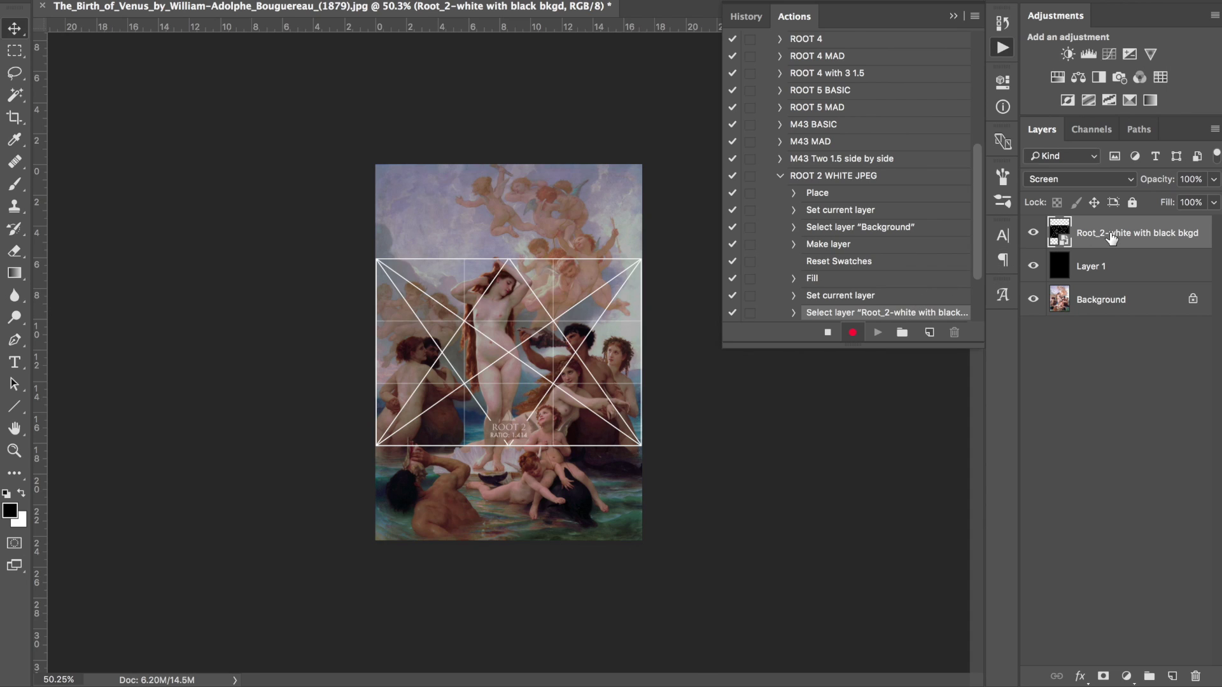
{"action": "key", "text": "ctrl+t"}
{"action": "left_click_drag", "start_coordinate": [654, 213], "coordinate": [575, 421]}
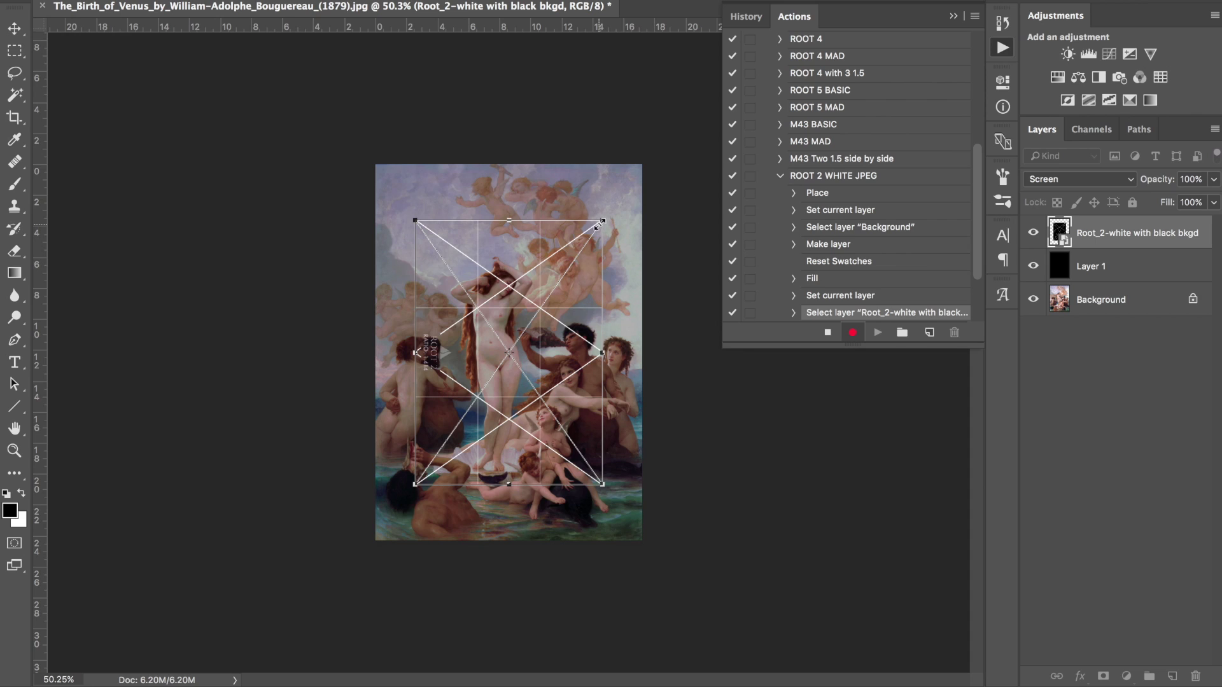
{"action": "left_click_drag", "start_coordinate": [601, 215], "coordinate": [648, 165]}
{"action": "key", "text": "Return"}
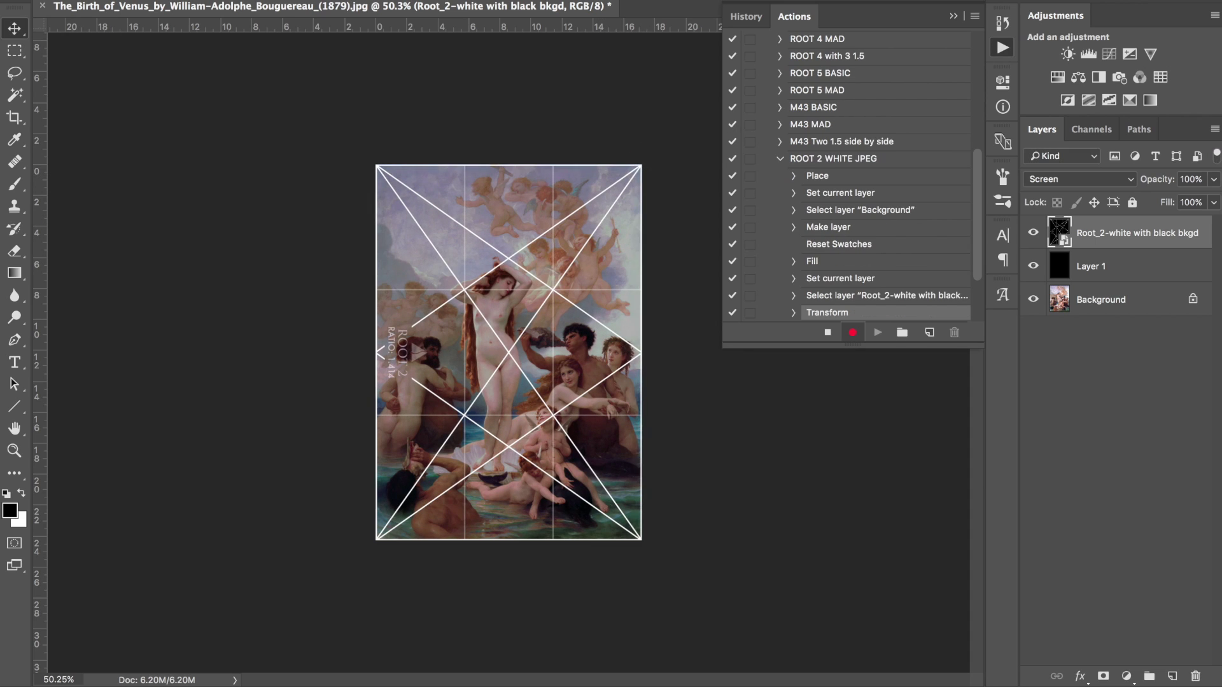
{"action": "left_click", "coordinate": [827, 333]}
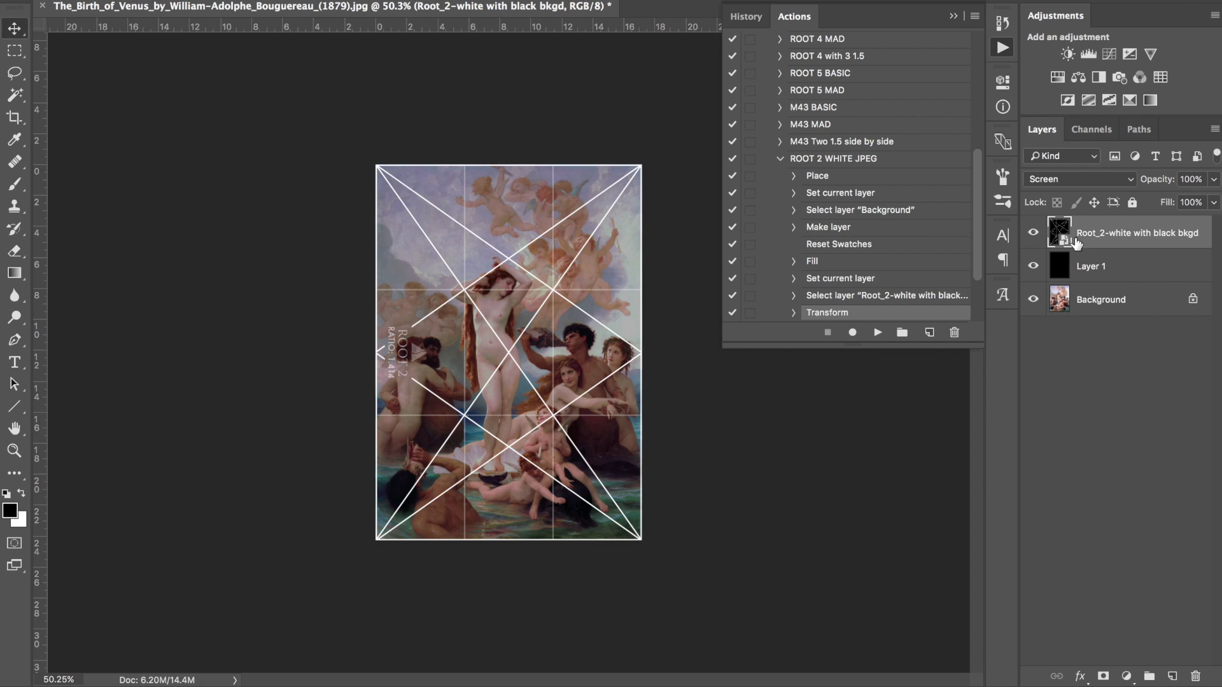
Delete the grid layer and Layer 1 from the painting and collapse the ROOT 2 WHITE JPEG action's step list
{"action": "left_click", "coordinate": [1134, 278], "text": "shift"}
{"action": "left_click", "coordinate": [1195, 677]}
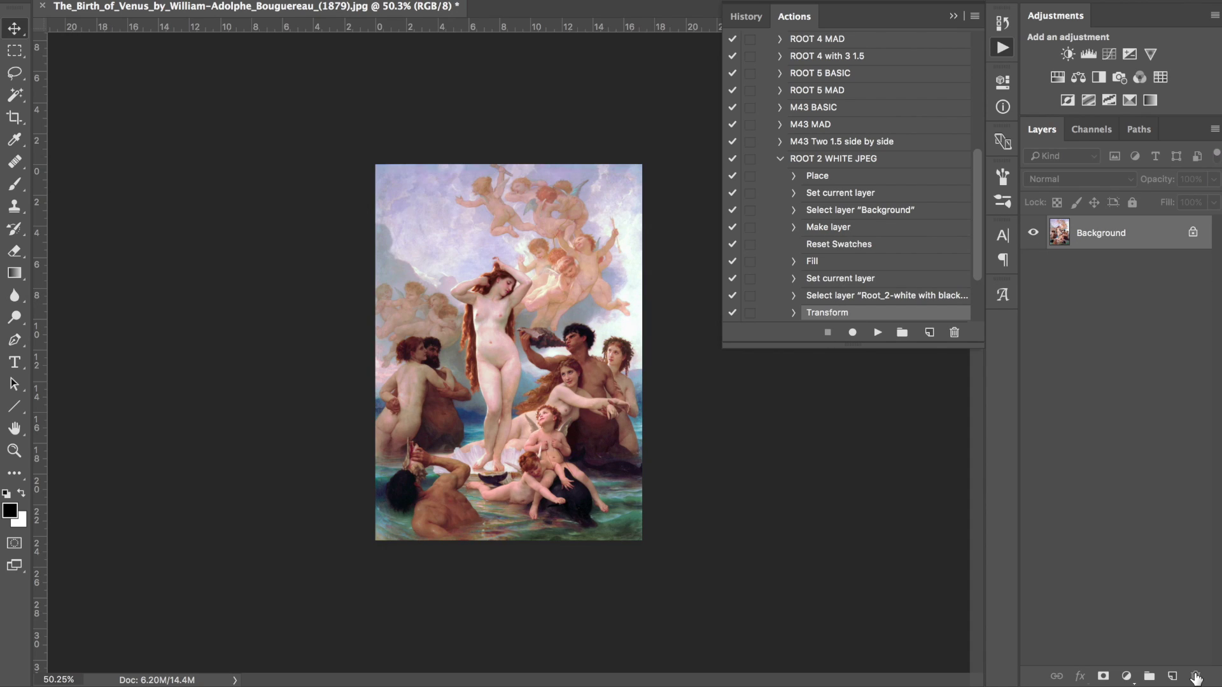
{"action": "left_click", "coordinate": [780, 159]}
{"action": "left_click", "coordinate": [827, 227]}
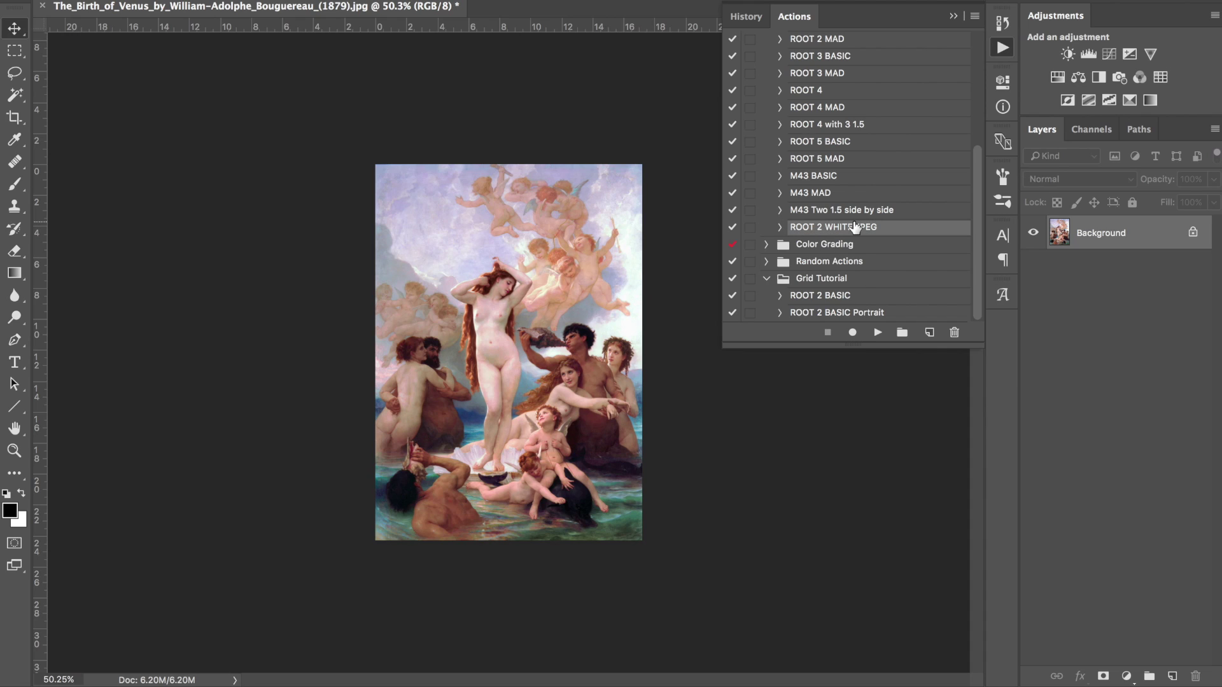
Move the ROOT 2 WHITE JPEG action into the Grid Tutorial set and rename it ROOT 2 BASIC PORTRAIT JPEG
{"action": "scroll", "coordinate": [805, 227], "scroll_direction": "up", "scroll_amount": 5}
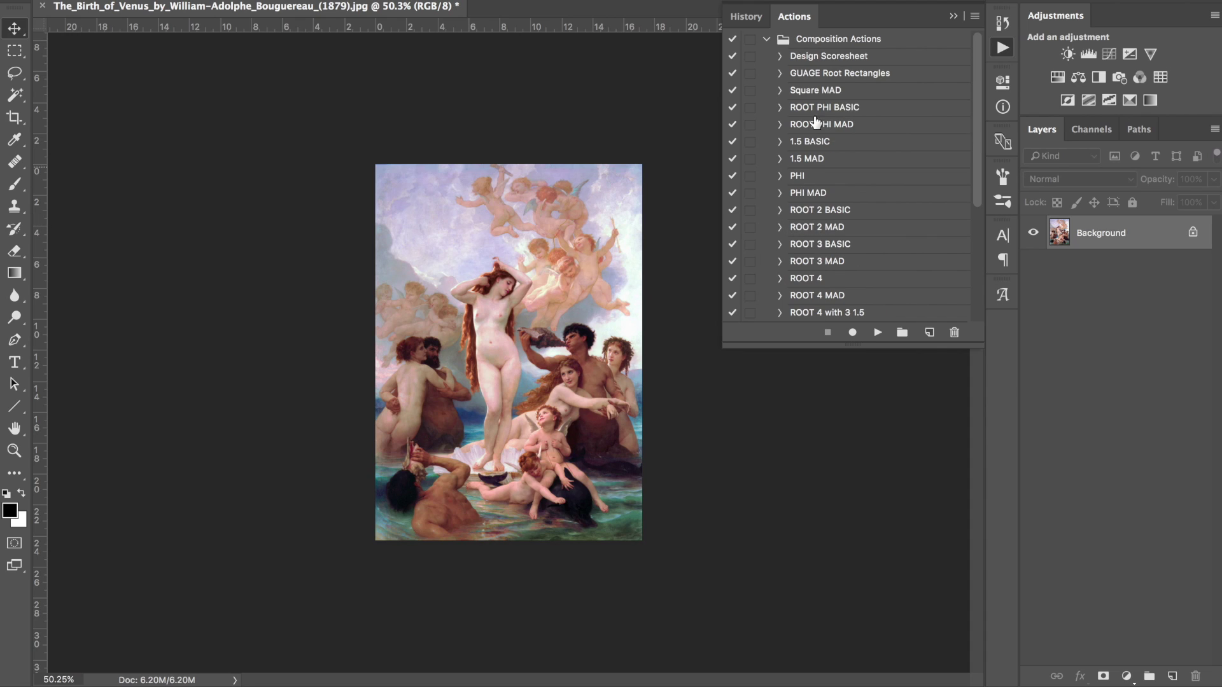
{"action": "scroll", "coordinate": [847, 130], "scroll_direction": "down", "scroll_amount": 5}
{"action": "scroll", "coordinate": [847, 130], "scroll_direction": "up", "scroll_amount": 5}
{"action": "scroll", "coordinate": [833, 205], "scroll_direction": "down", "scroll_amount": 5}
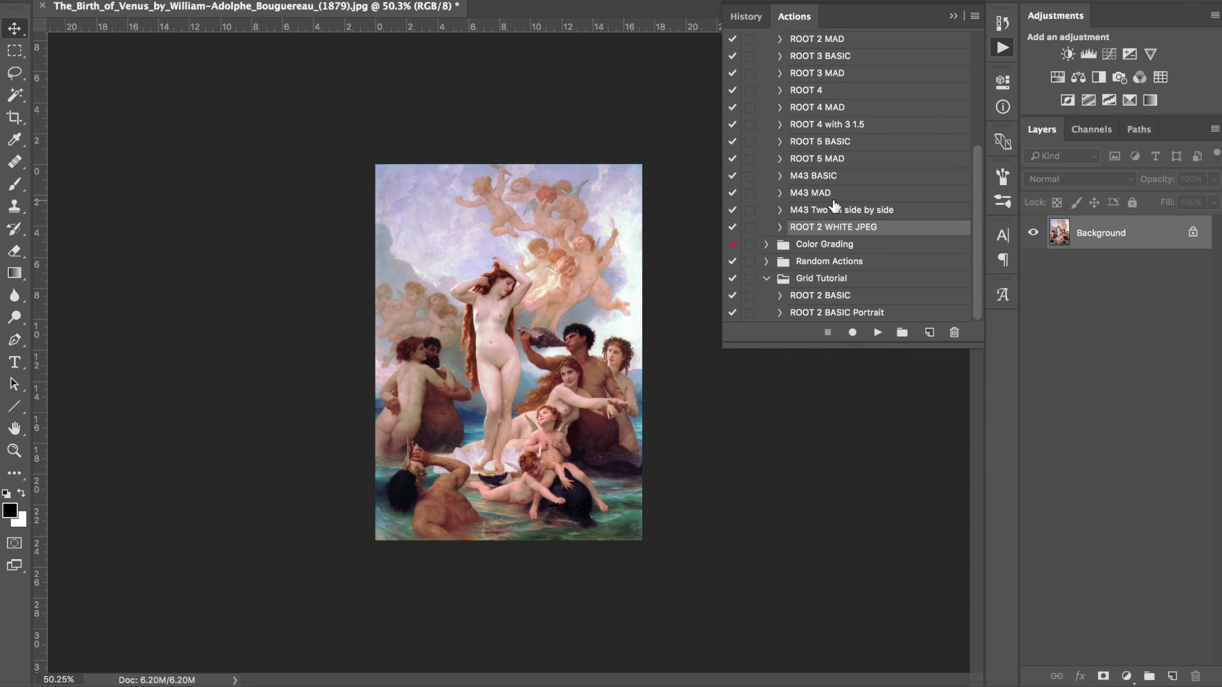
{"action": "left_click_drag", "start_coordinate": [826, 234], "coordinate": [833, 318]}
{"action": "scroll", "coordinate": [813, 162], "scroll_direction": "up", "scroll_amount": 5}
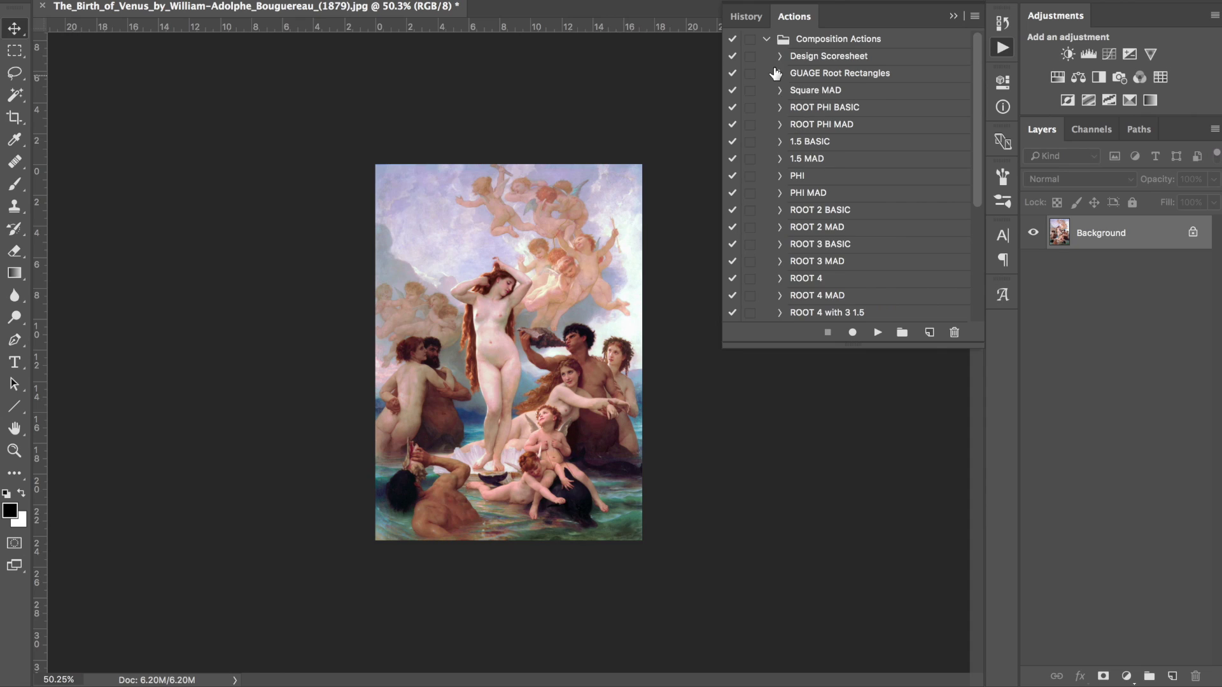
{"action": "left_click", "coordinate": [767, 73]}
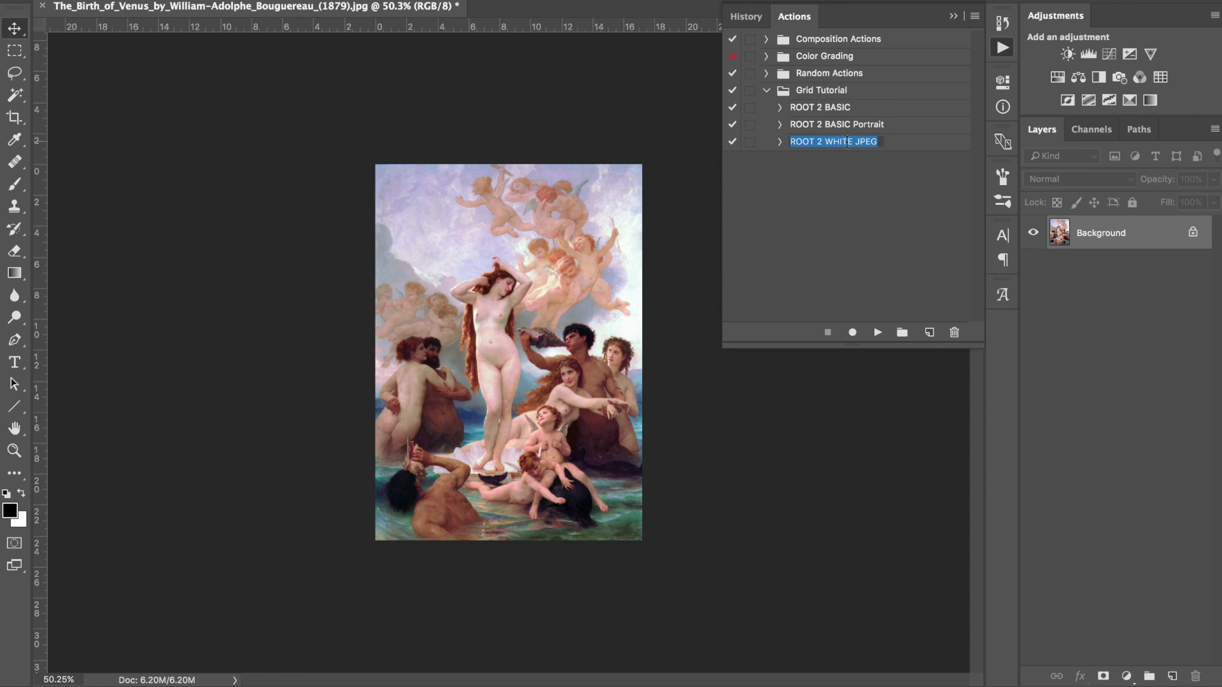
{"action": "double_click", "coordinate": [871, 144]}
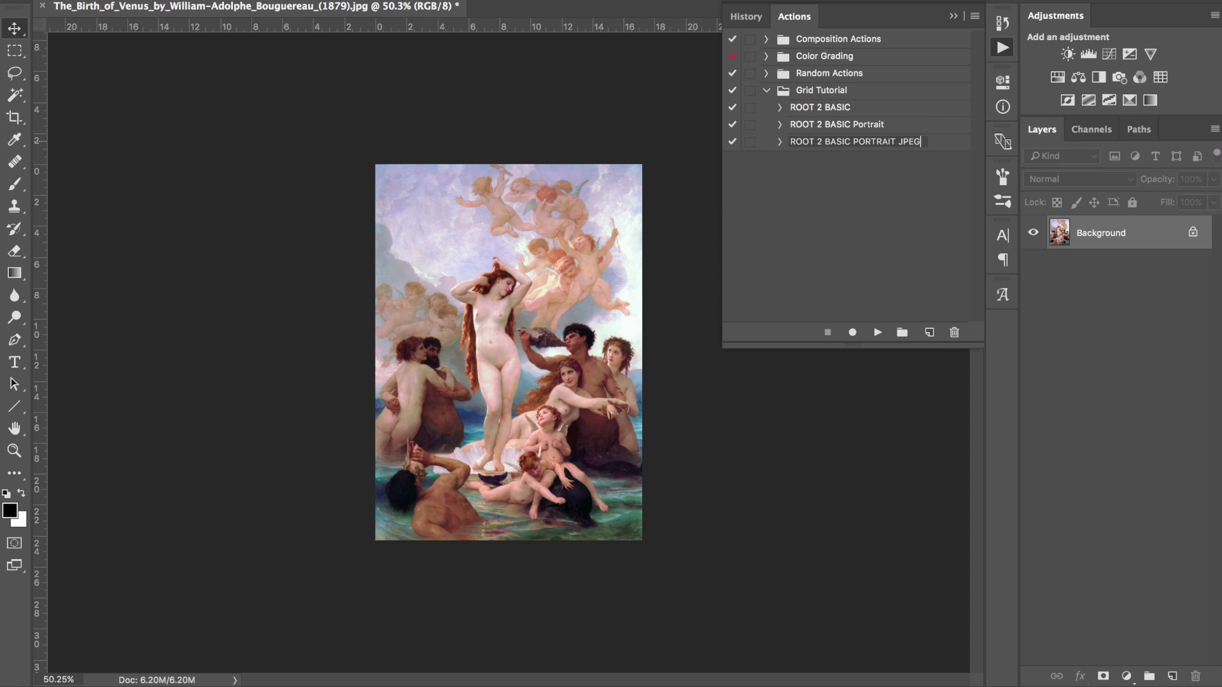
{"action": "key", "text": "Return"}
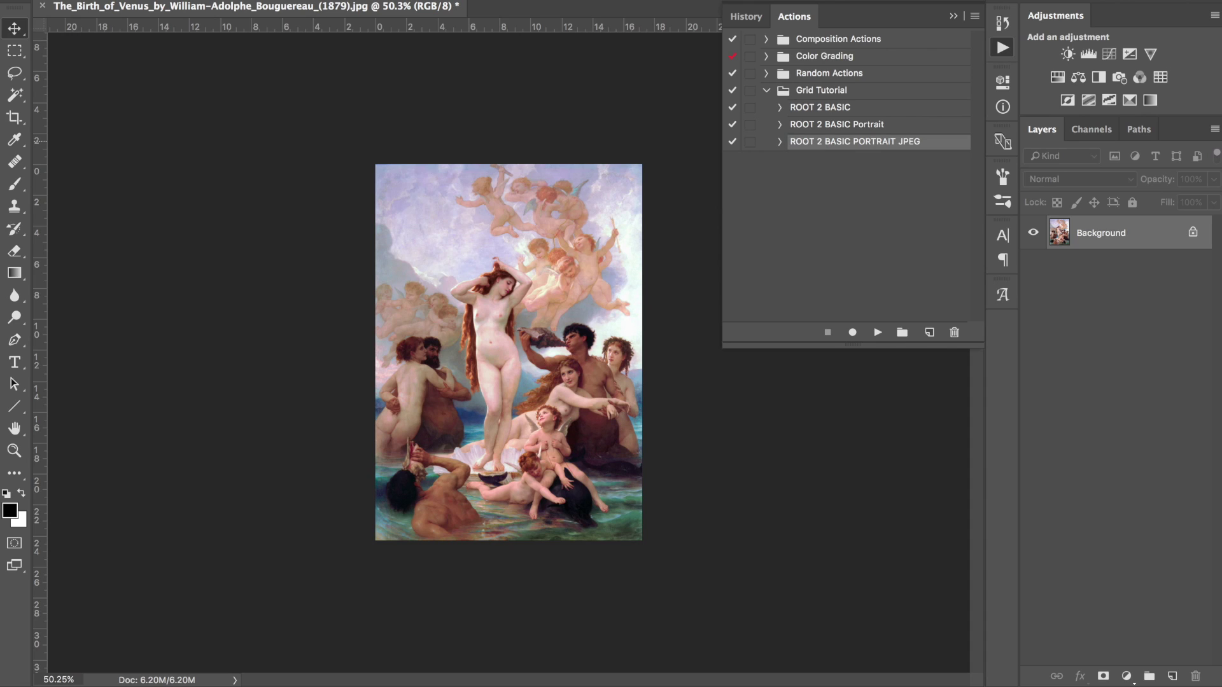
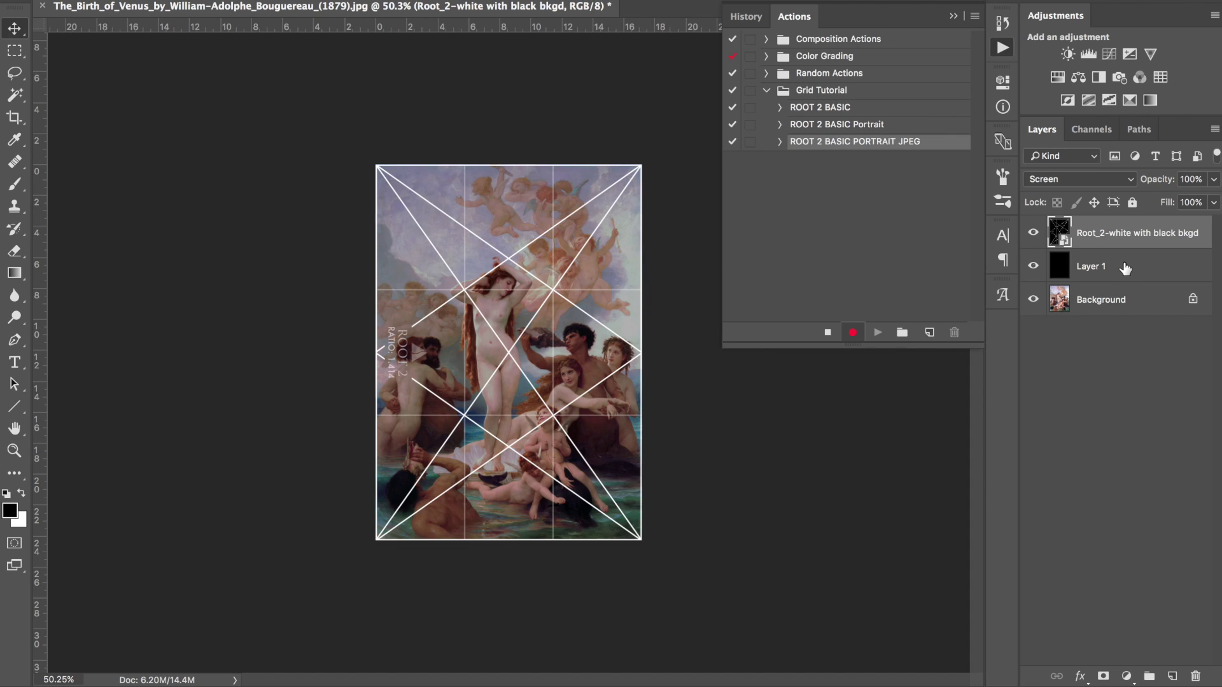
While the portrait JPEG action records, invert the Root 2 grid layer and set its blend mode to Multiply
{"action": "left_click", "coordinate": [780, 142]}
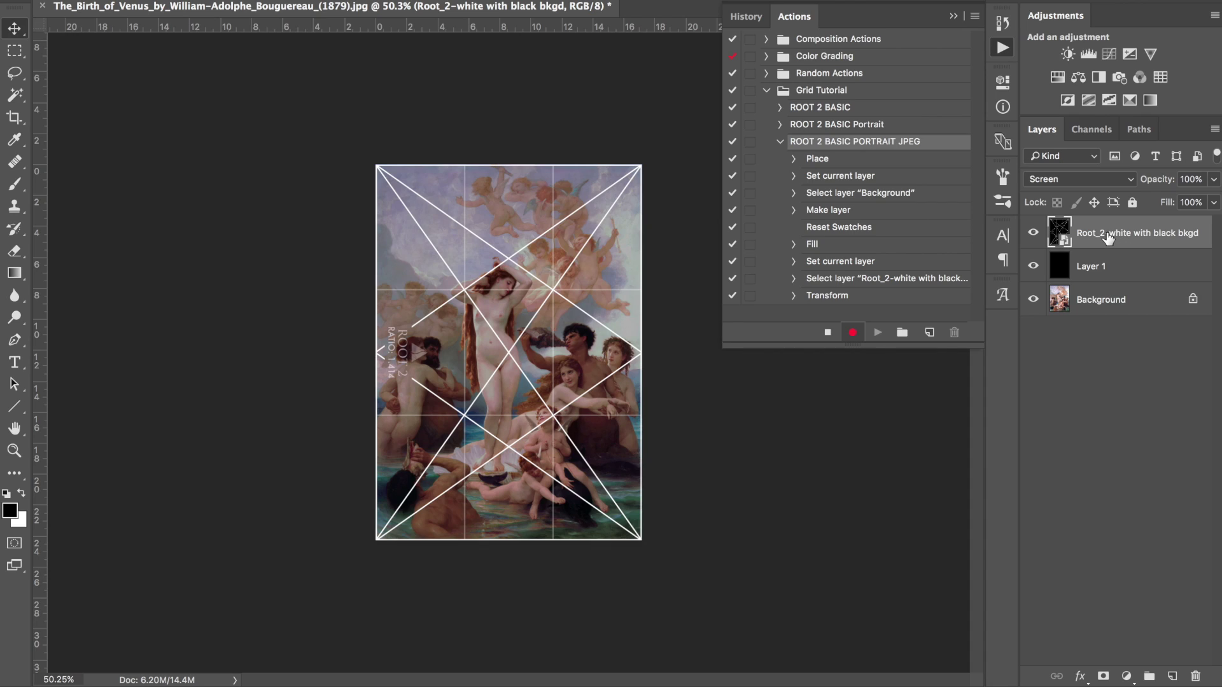
{"action": "left_click", "coordinate": [1129, 271]}
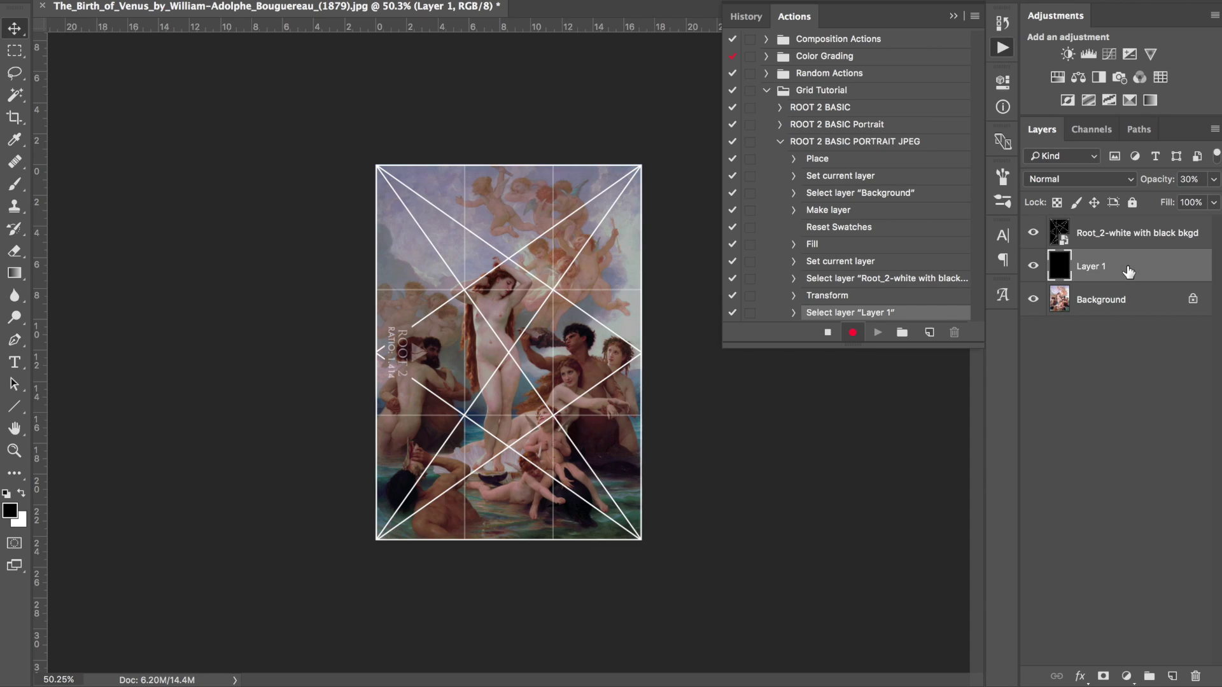
{"action": "left_click", "coordinate": [1107, 236]}
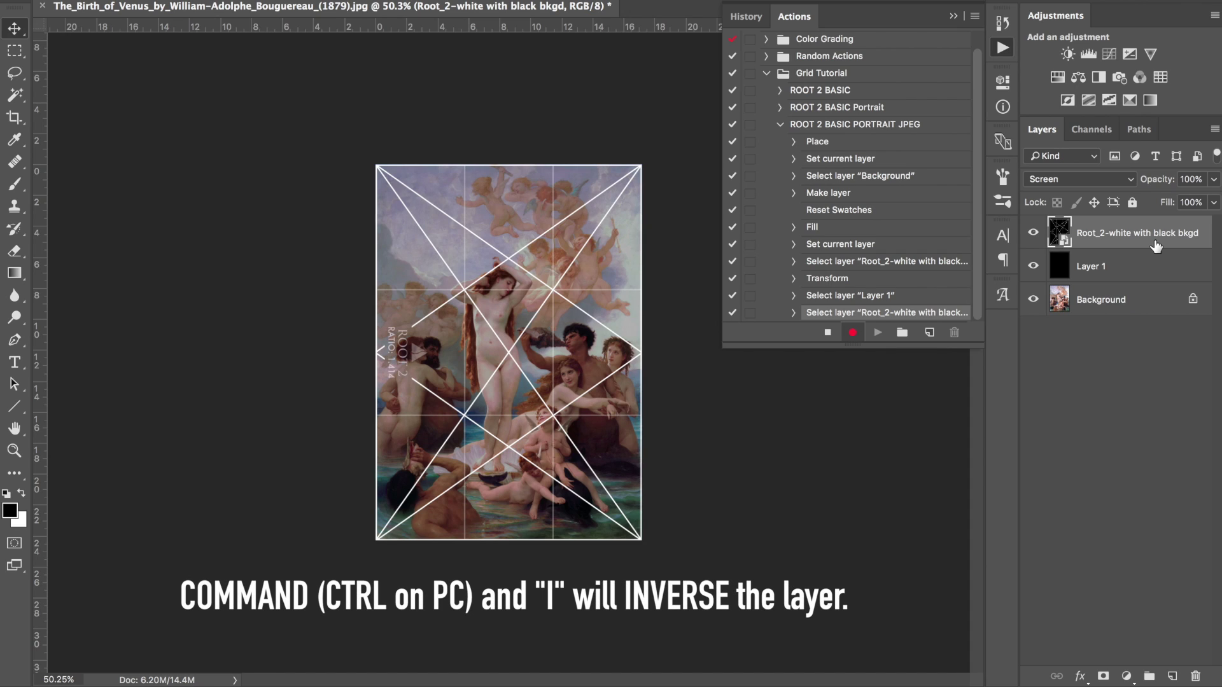
{"action": "key", "text": "ctrl+i"}
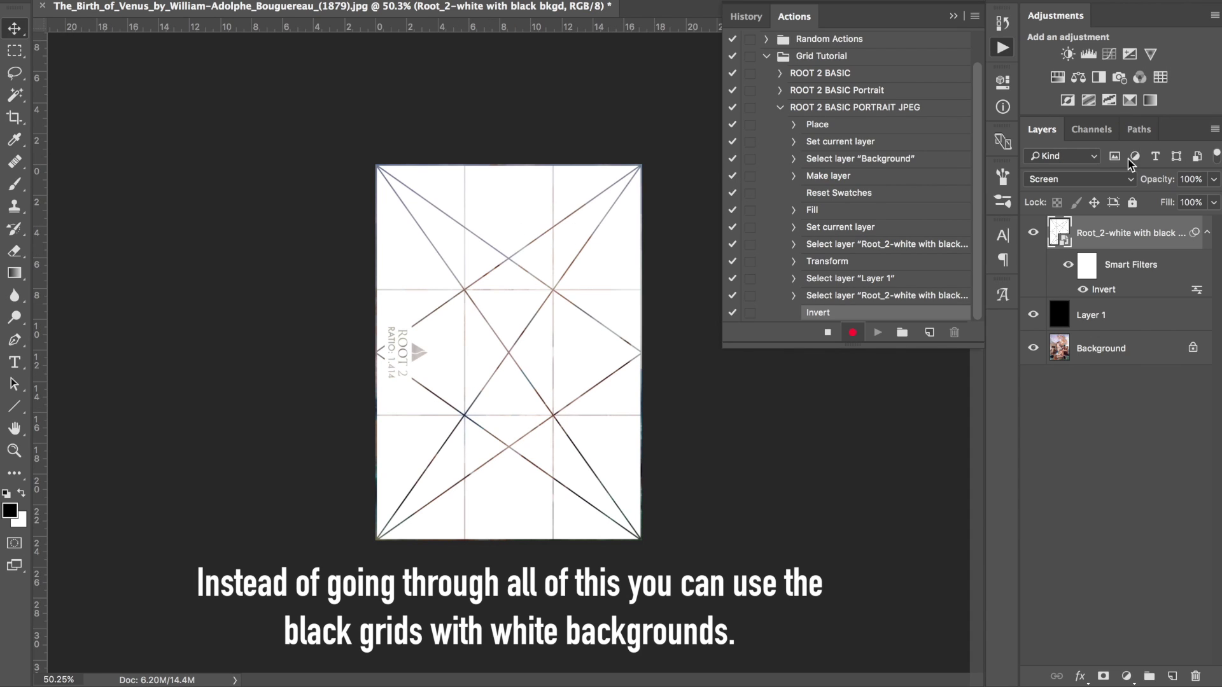
{"action": "left_click", "coordinate": [1078, 182]}
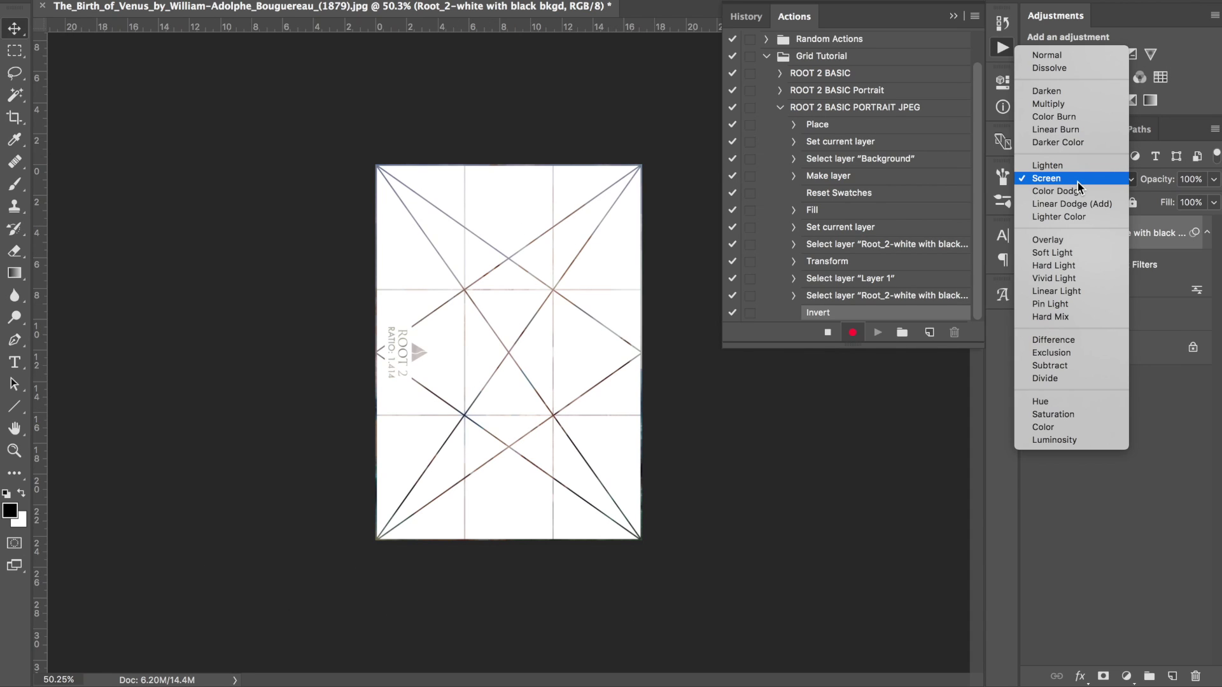
{"action": "left_click", "coordinate": [1079, 105]}
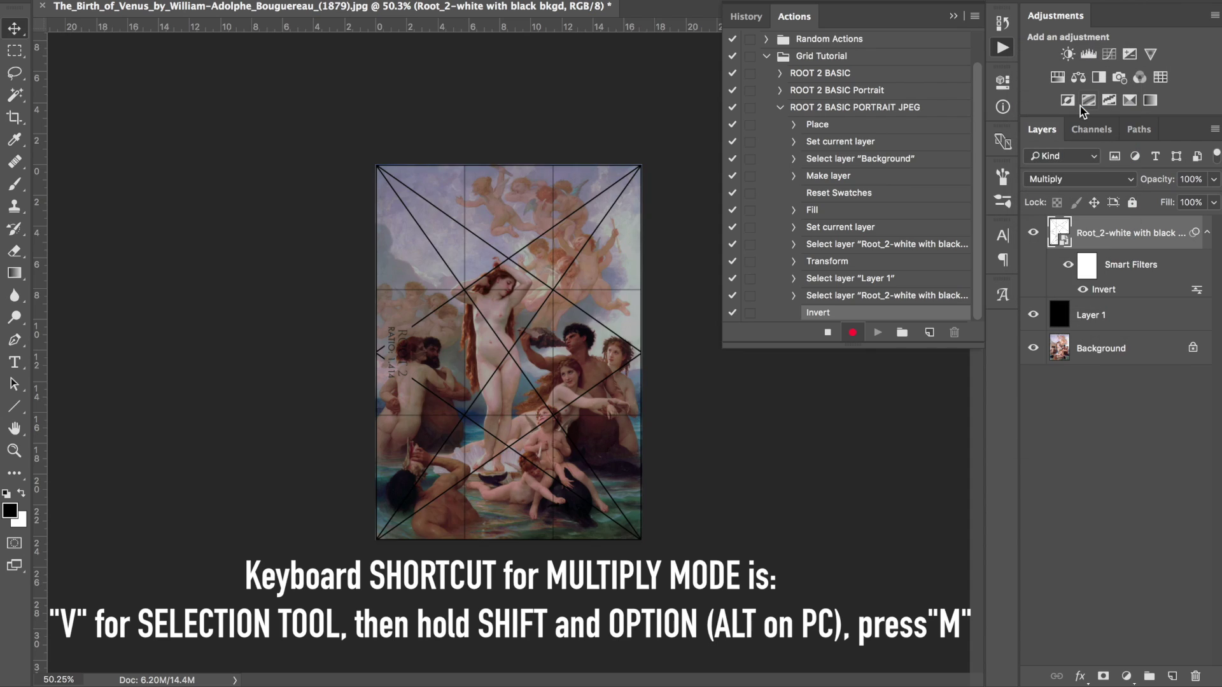
Invert Layer 1 to white, set its opacity to 50%, and stop recording the action
{"action": "left_click", "coordinate": [1067, 318]}
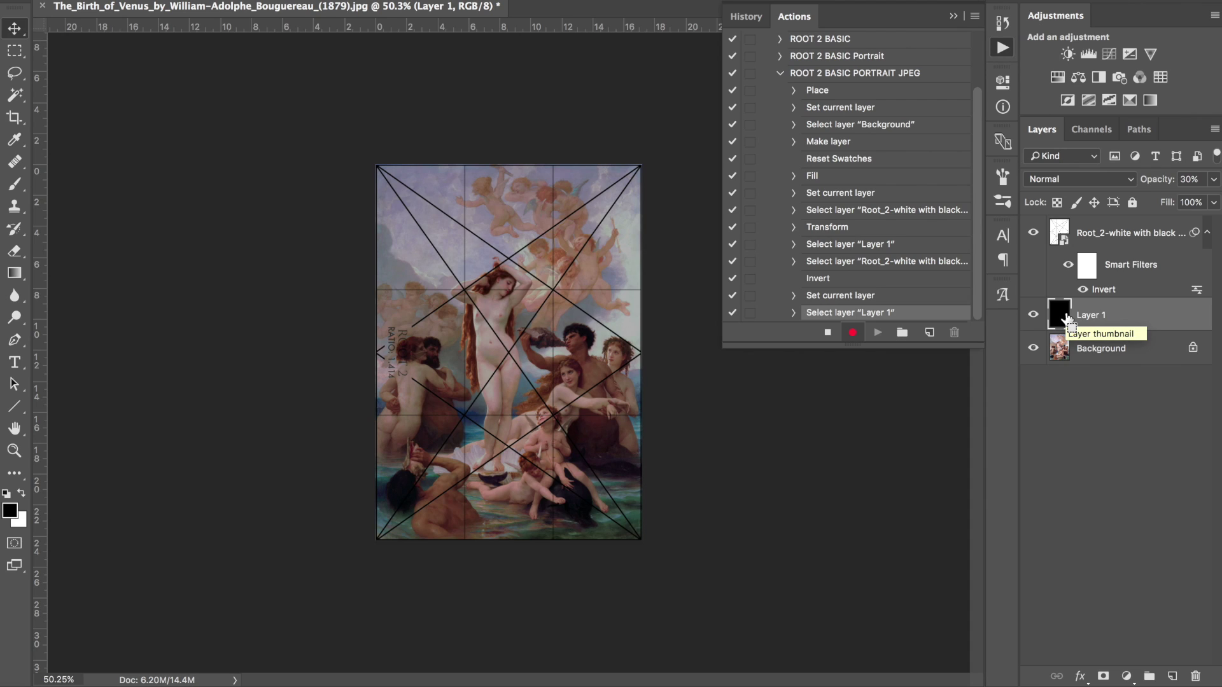
{"action": "key", "text": "ctrl+i"}
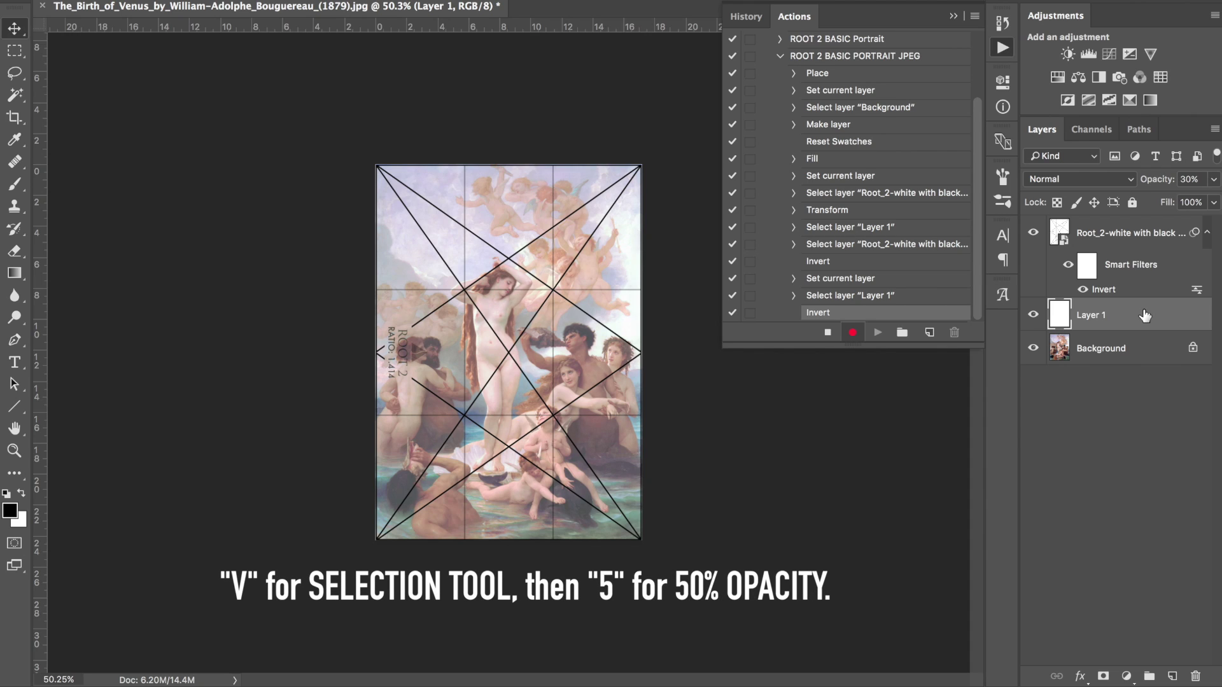
{"action": "key", "text": "5"}
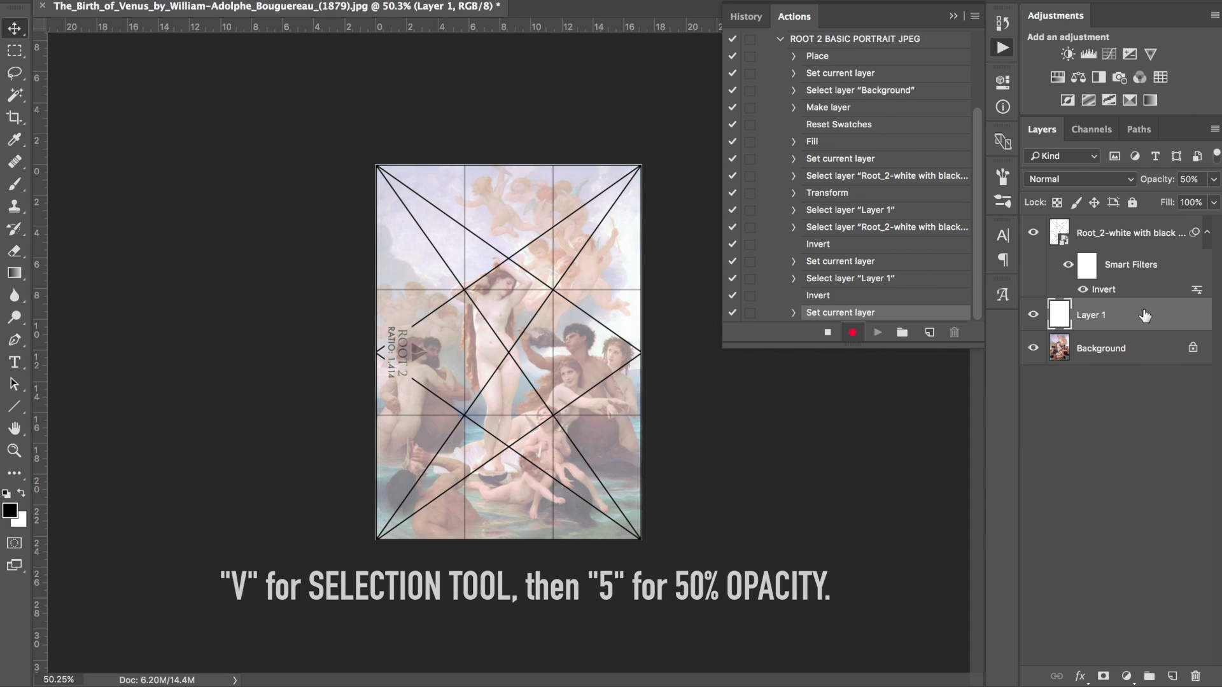
{"action": "left_click", "coordinate": [827, 333]}
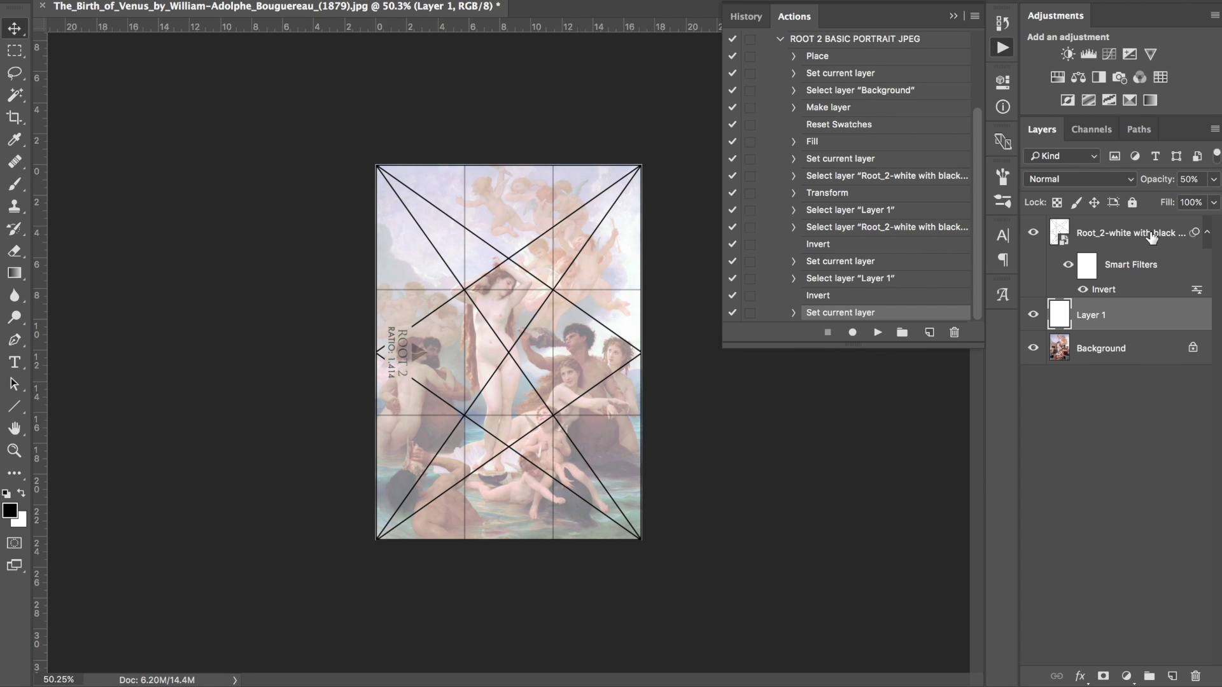
Delete the inverted grid layer and white Layer 1, and collapse the ROOT 2 BASIC PORTRAIT JPEG action's step list
{"action": "left_click", "coordinate": [1153, 233], "text": "shift"}
{"action": "key", "text": "Delete"}
{"action": "scroll", "coordinate": [853, 272], "scroll_direction": "up", "scroll_amount": 5}
{"action": "left_click", "coordinate": [779, 141]}
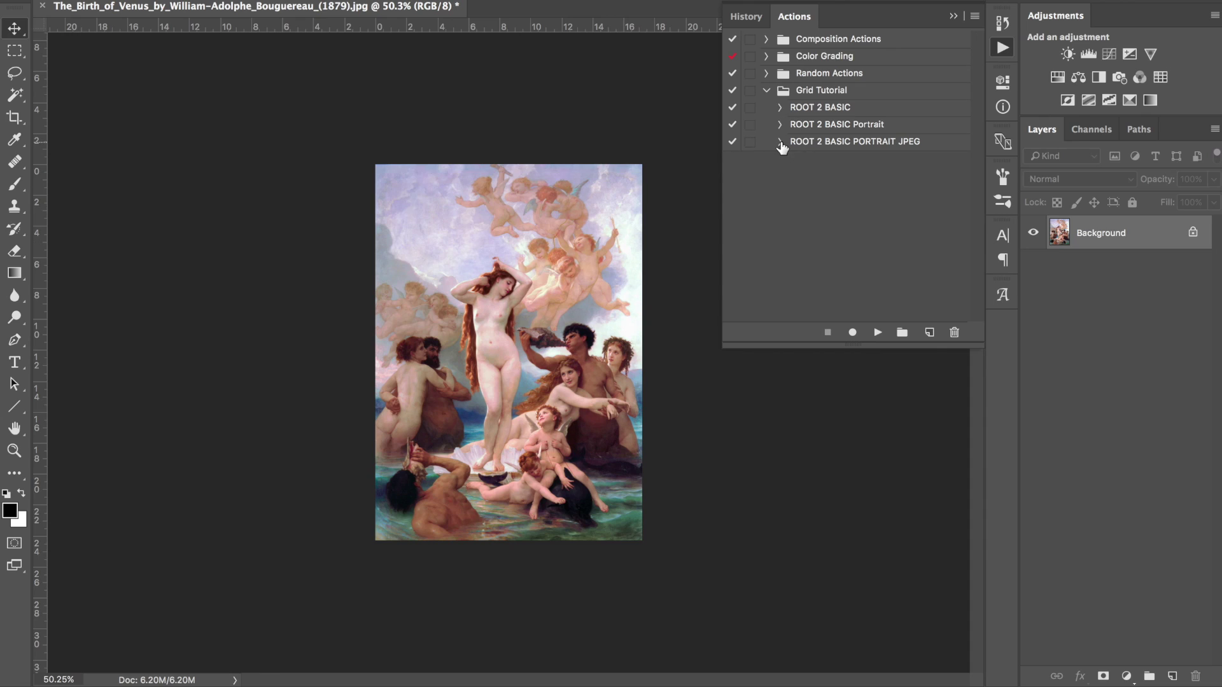
Rename the ROOT 2 BASIC PORTRAIT JPEG action as ROOT 2 BASIC PORTRAIT BLACK GRID
{"action": "double_click", "coordinate": [860, 142]}
{"action": "key", "text": "Right"}
{"action": "key", "text": "BackSpace"}
{"action": "key", "text": "BackSpace"}
{"action": "key", "text": "BackSpace"}
{"action": "key", "text": "BackSpace"}
{"action": "type", "text": "BLACK GRID"}
{"action": "key", "text": "Return"}
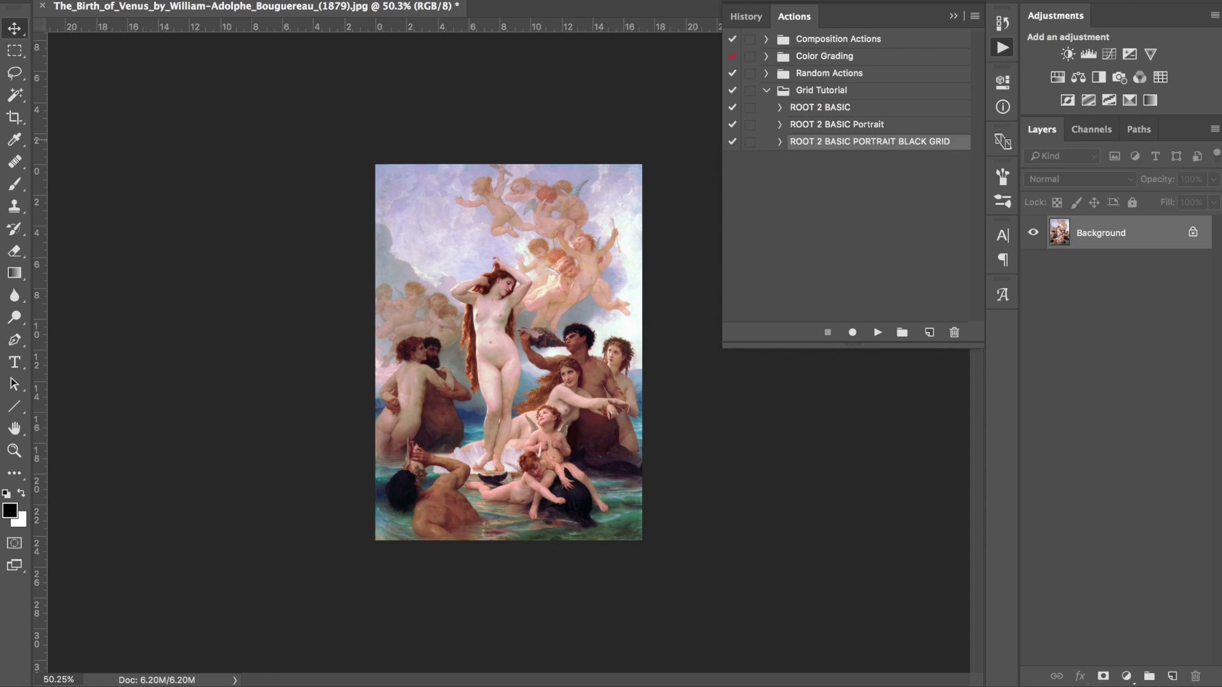
Test the ROOT 2 BASIC PORTRAIT BLACK GRID action, toggle Layer 1's visibility off and on, and revert the painting
{"action": "left_click", "coordinate": [877, 333]}
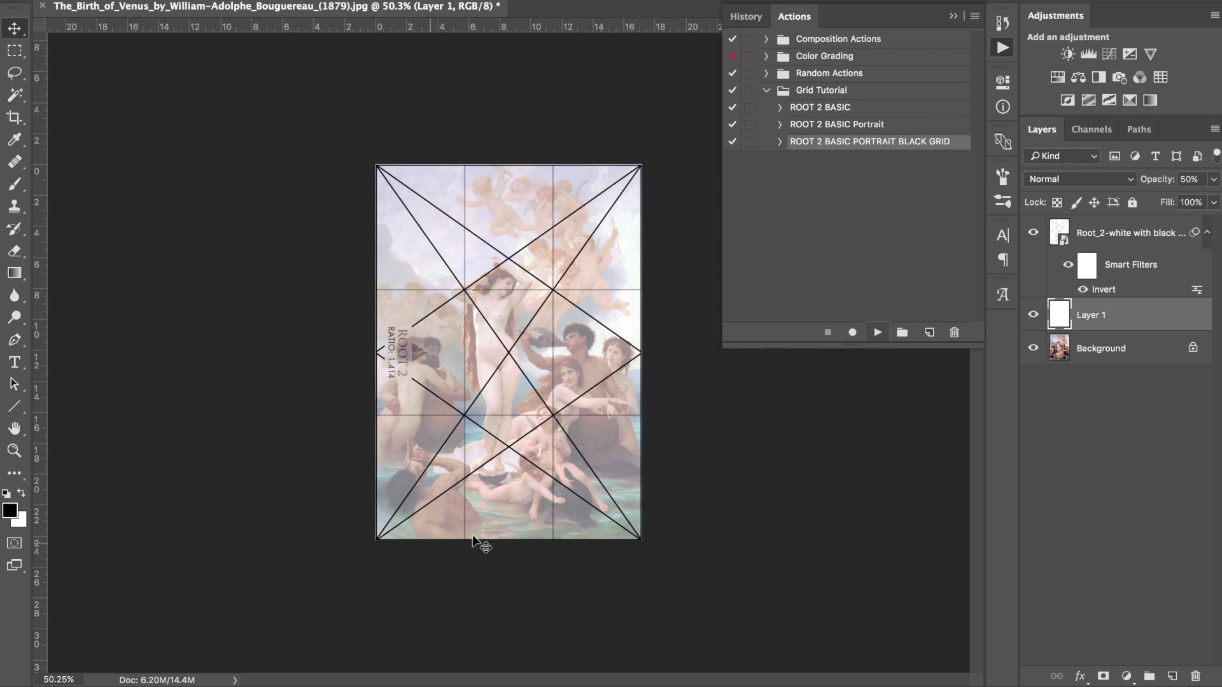
{"action": "left_click", "coordinate": [1033, 314]}
{"action": "left_click", "coordinate": [1034, 315]}
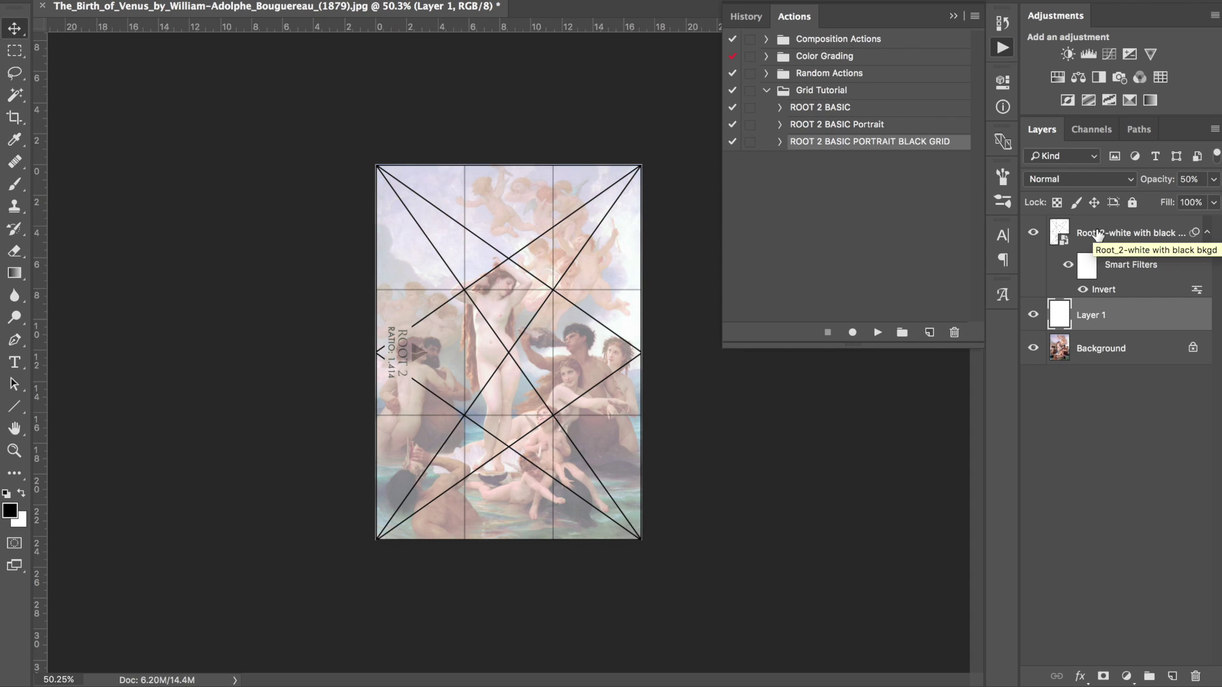
{"action": "key", "text": "F12"}
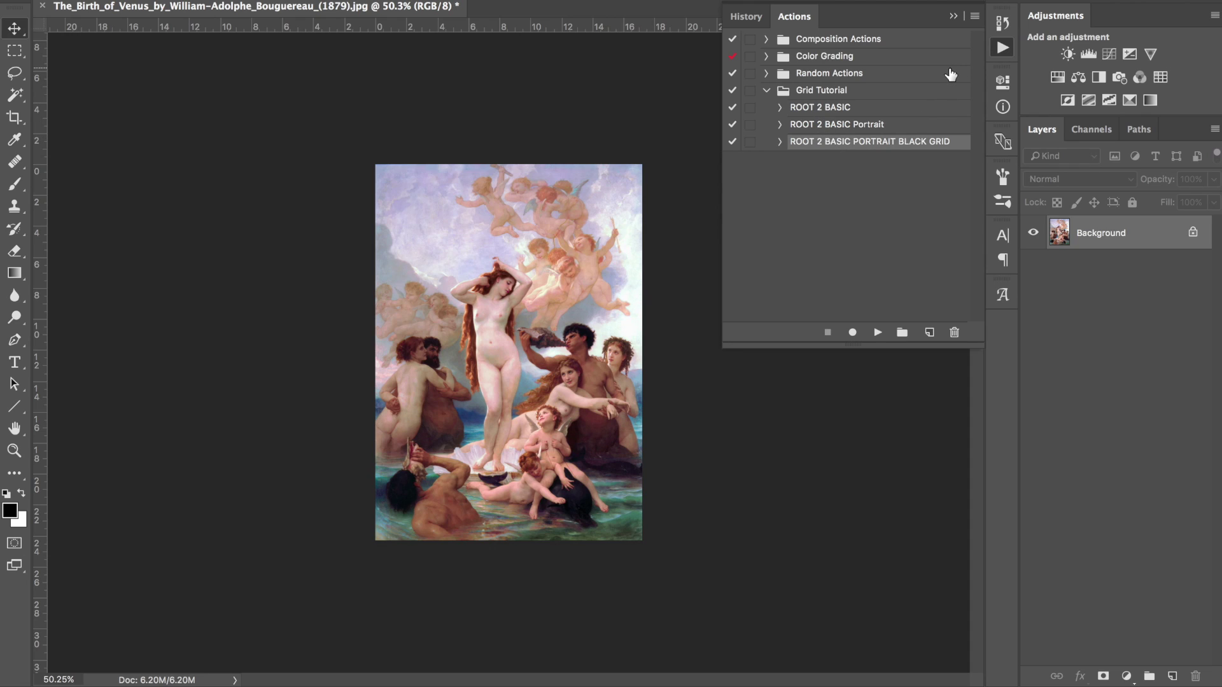
Turn on Button Mode for the actions and run ROOT 2 BASIC PORTRAIT BLACK GRID on the painting
{"action": "left_click", "coordinate": [826, 128]}
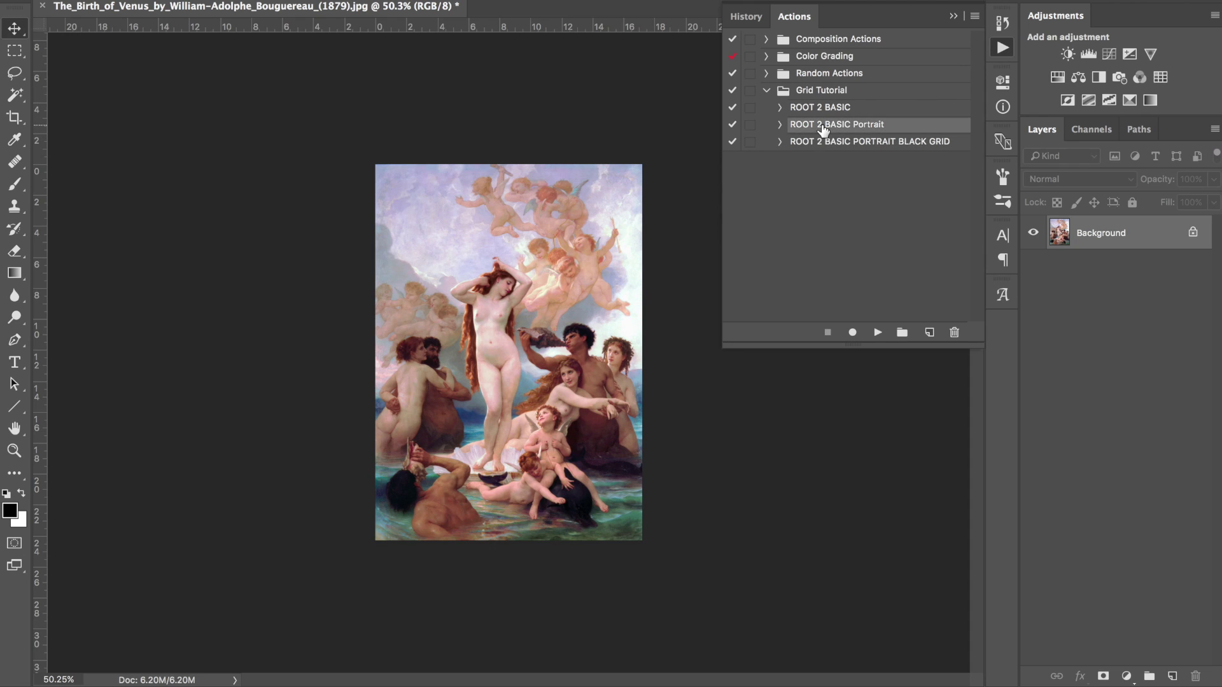
{"action": "left_click", "coordinate": [854, 146]}
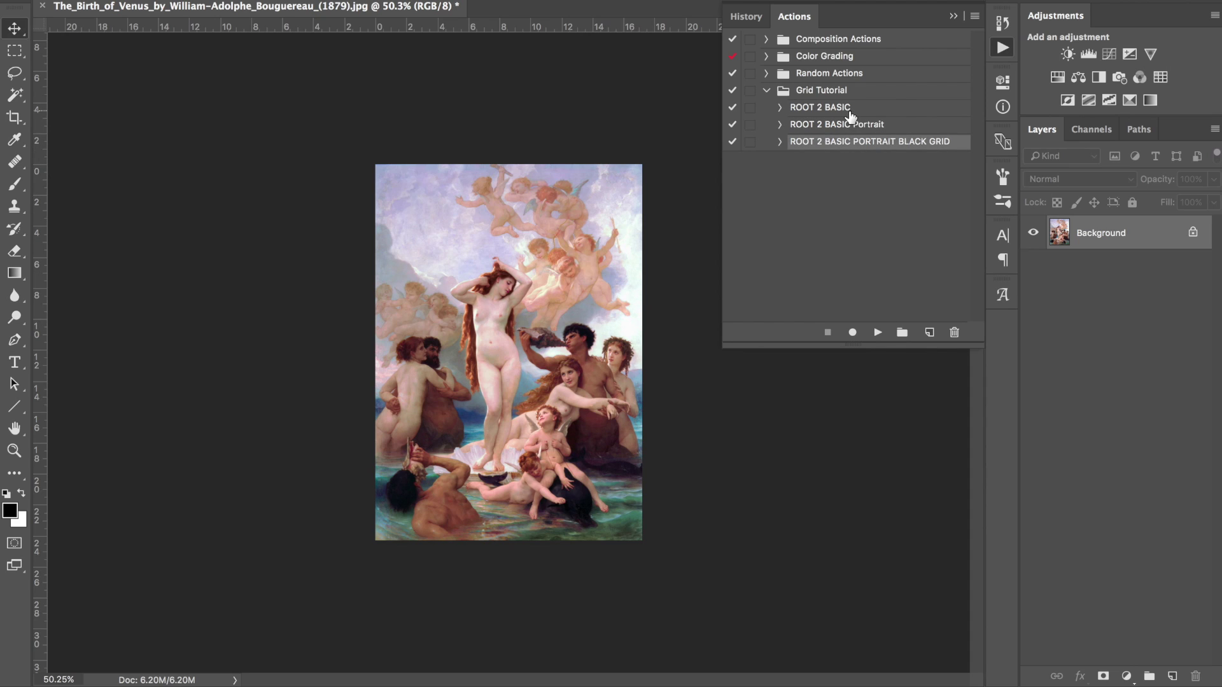
{"action": "left_click", "coordinate": [974, 17]}
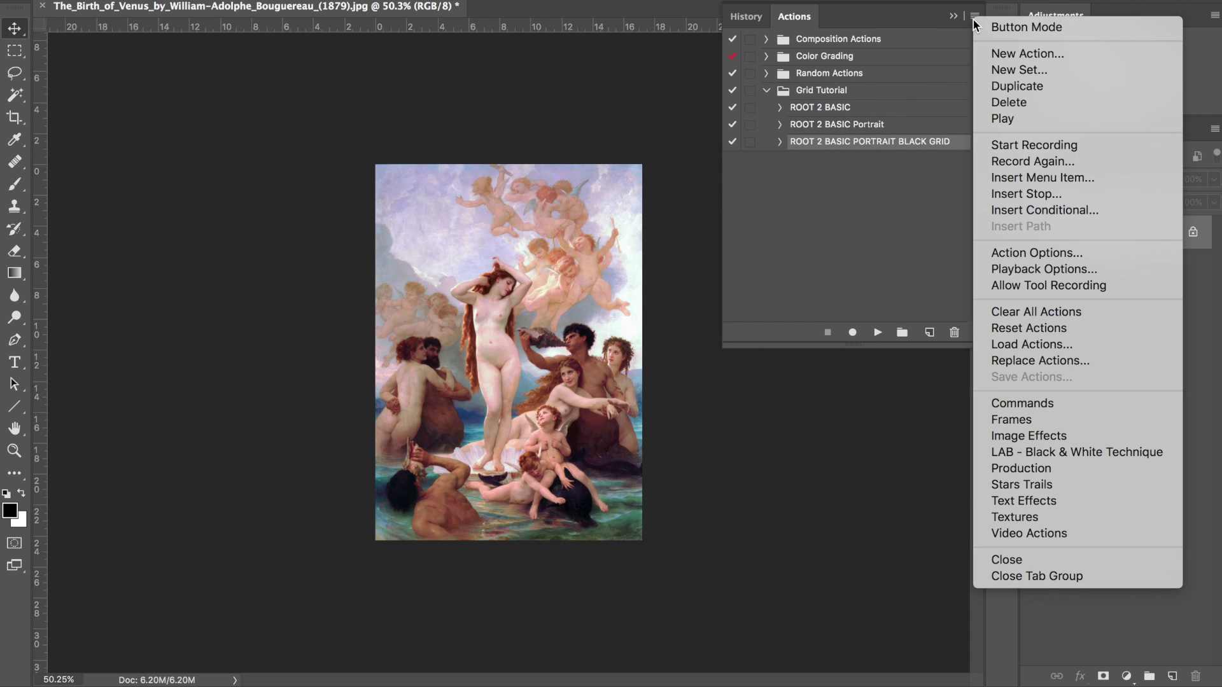
{"action": "left_click", "coordinate": [1017, 26]}
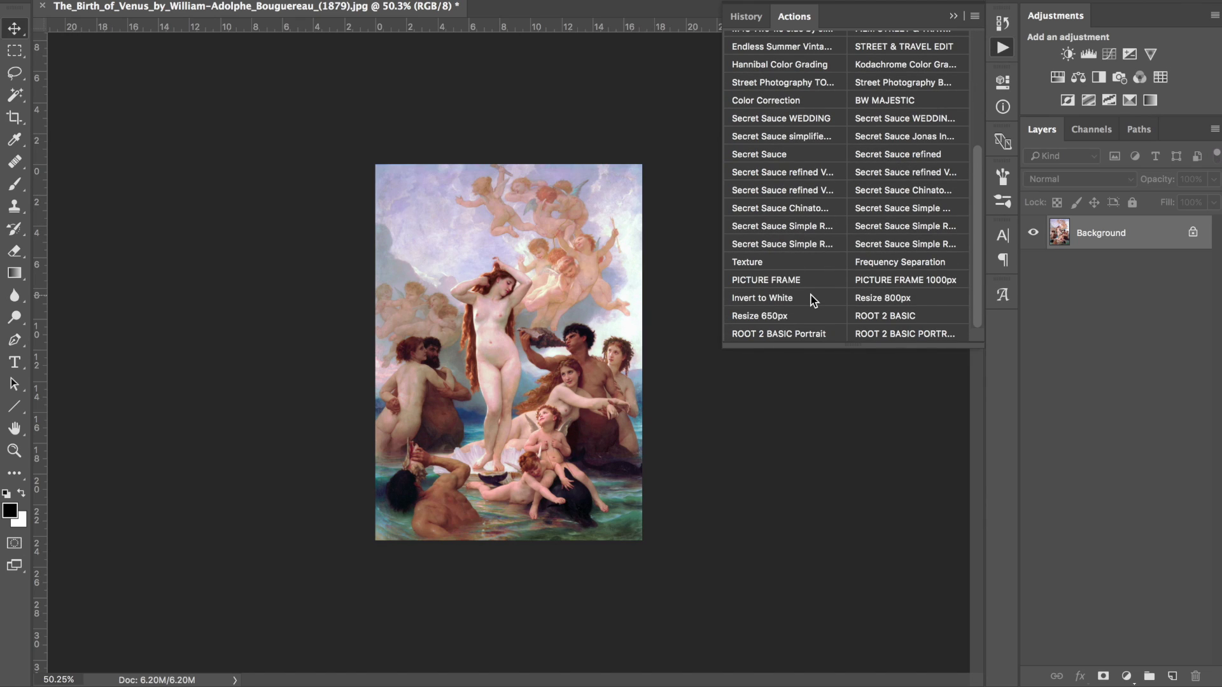
{"action": "left_click", "coordinate": [898, 334]}
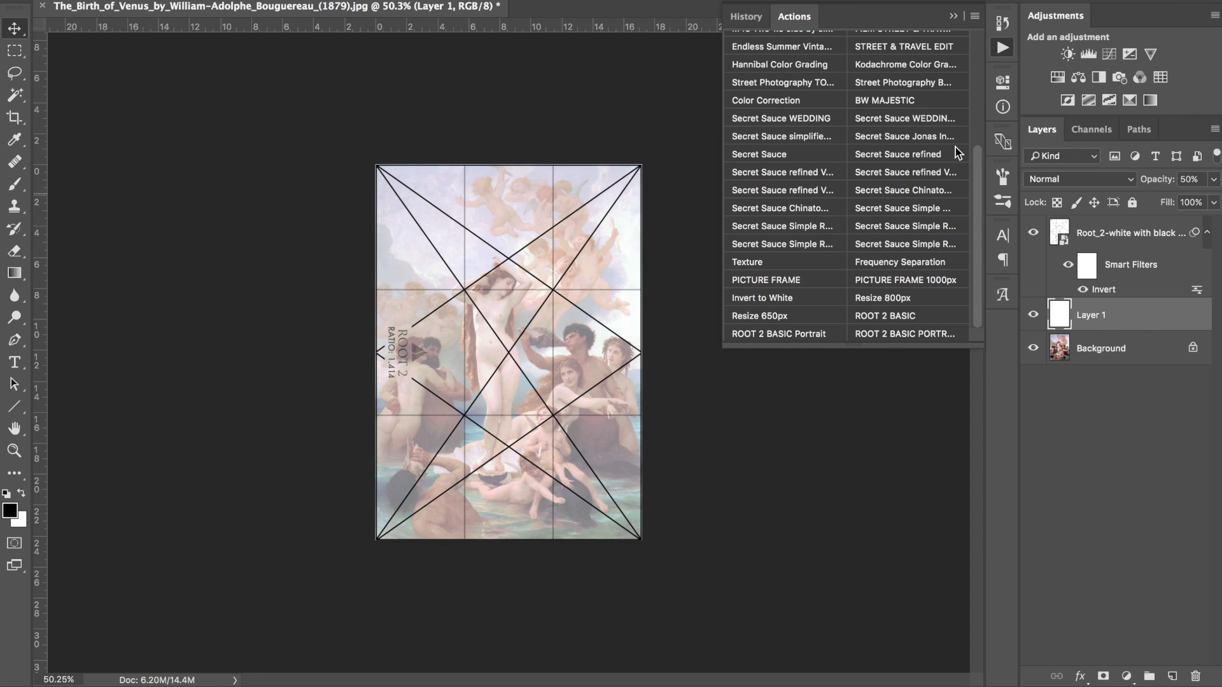
Turn off Button Mode and set the action playback performance to Accelerated after trying Step by Step and Pause For
{"action": "left_click", "coordinate": [973, 15]}
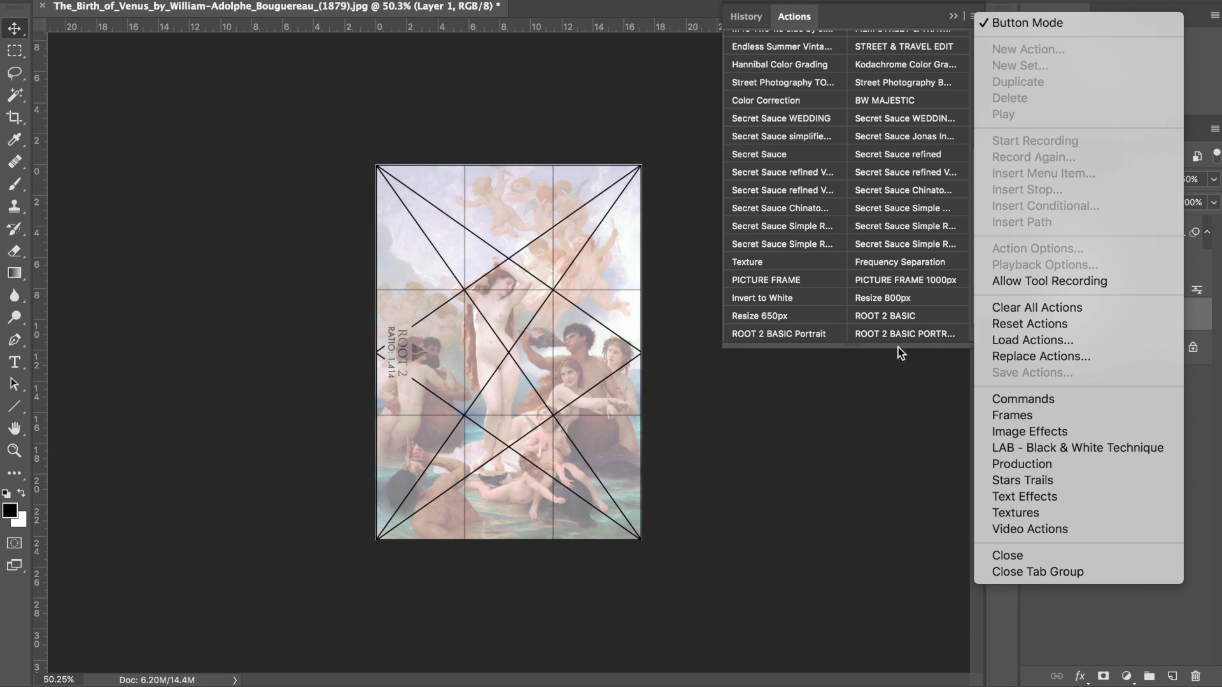
{"action": "left_click", "coordinate": [1007, 23]}
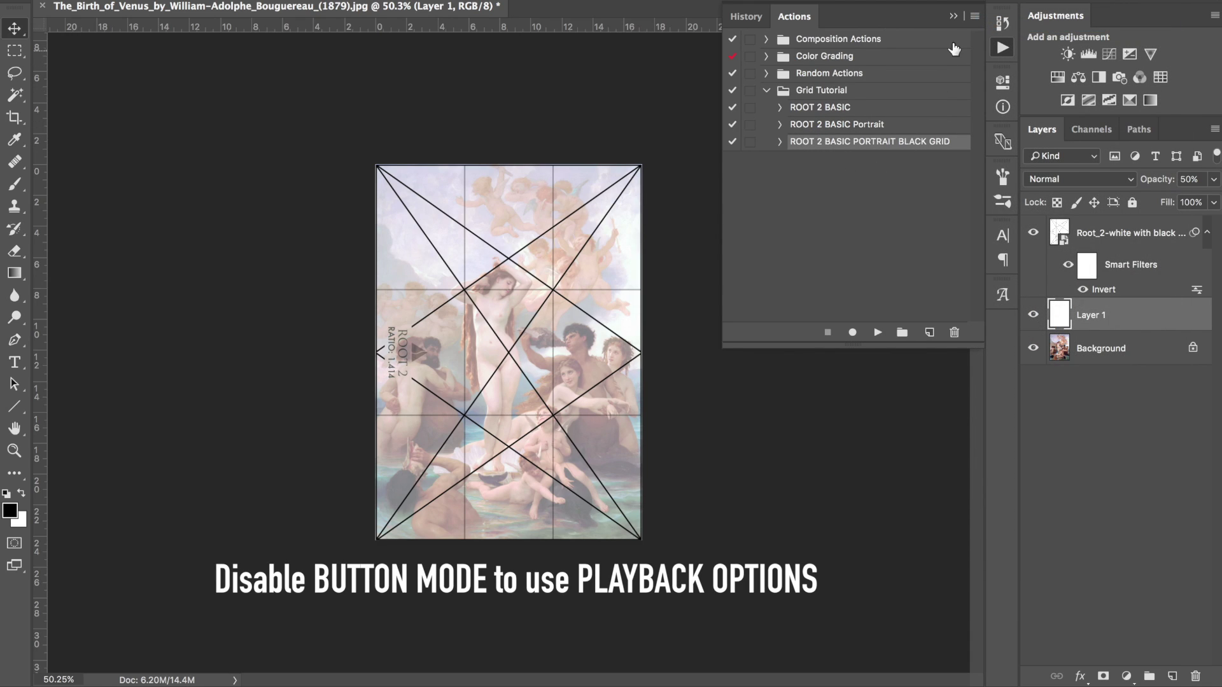
{"action": "left_click", "coordinate": [974, 16]}
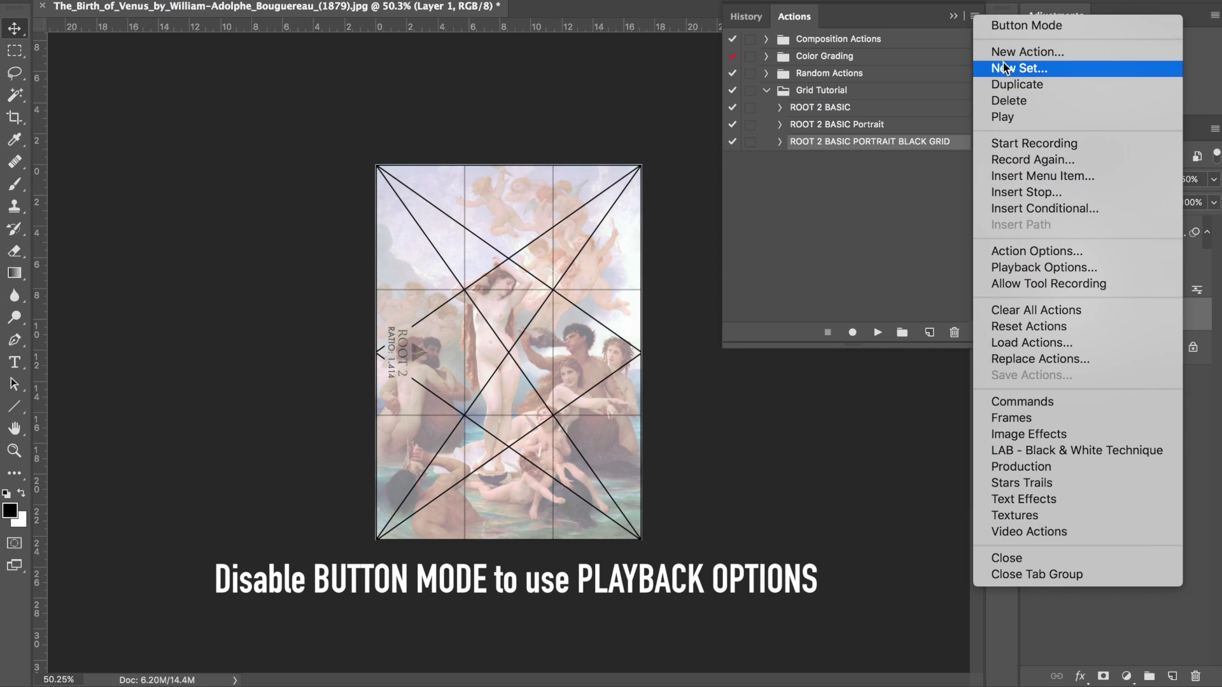
{"action": "left_click", "coordinate": [1018, 268]}
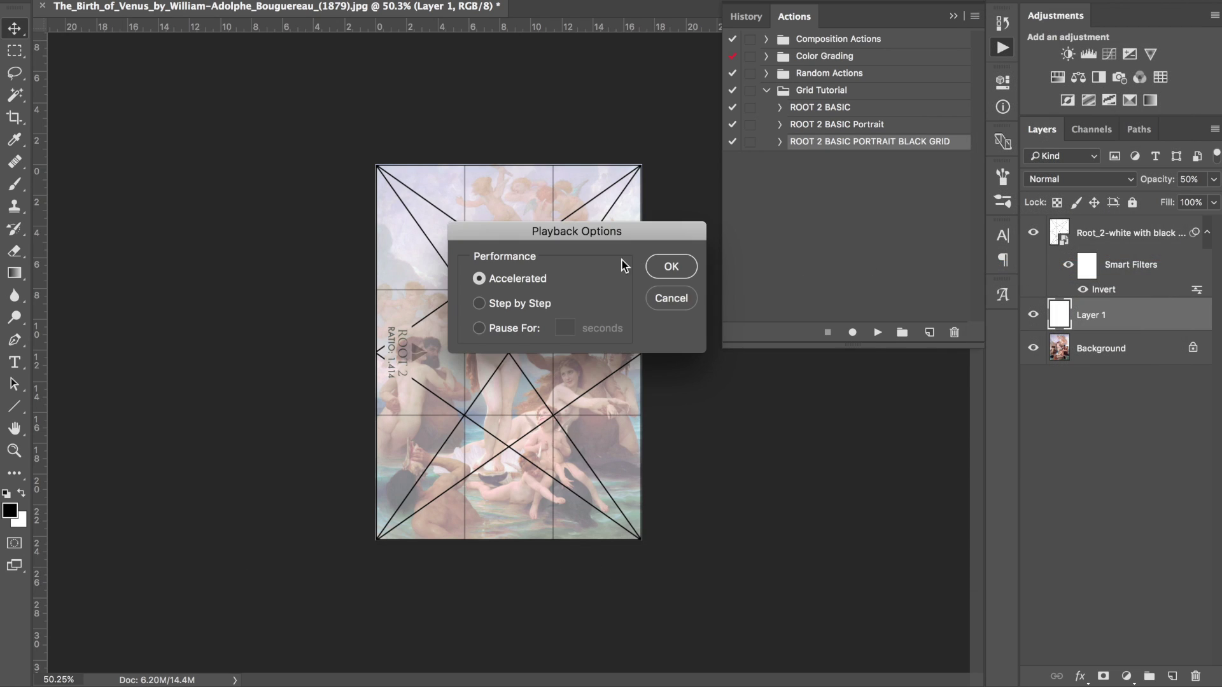
{"action": "left_click_drag", "start_coordinate": [560, 234], "coordinate": [906, 236]}
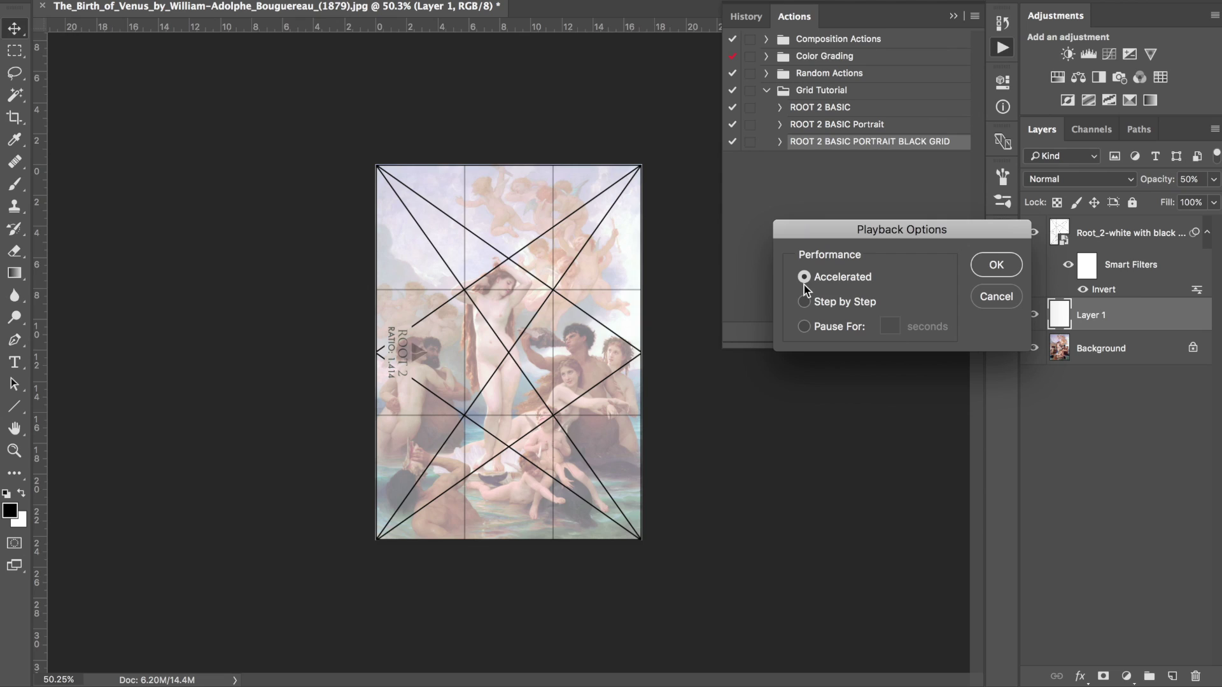
{"action": "left_click", "coordinate": [807, 303]}
{"action": "left_click", "coordinate": [804, 326]}
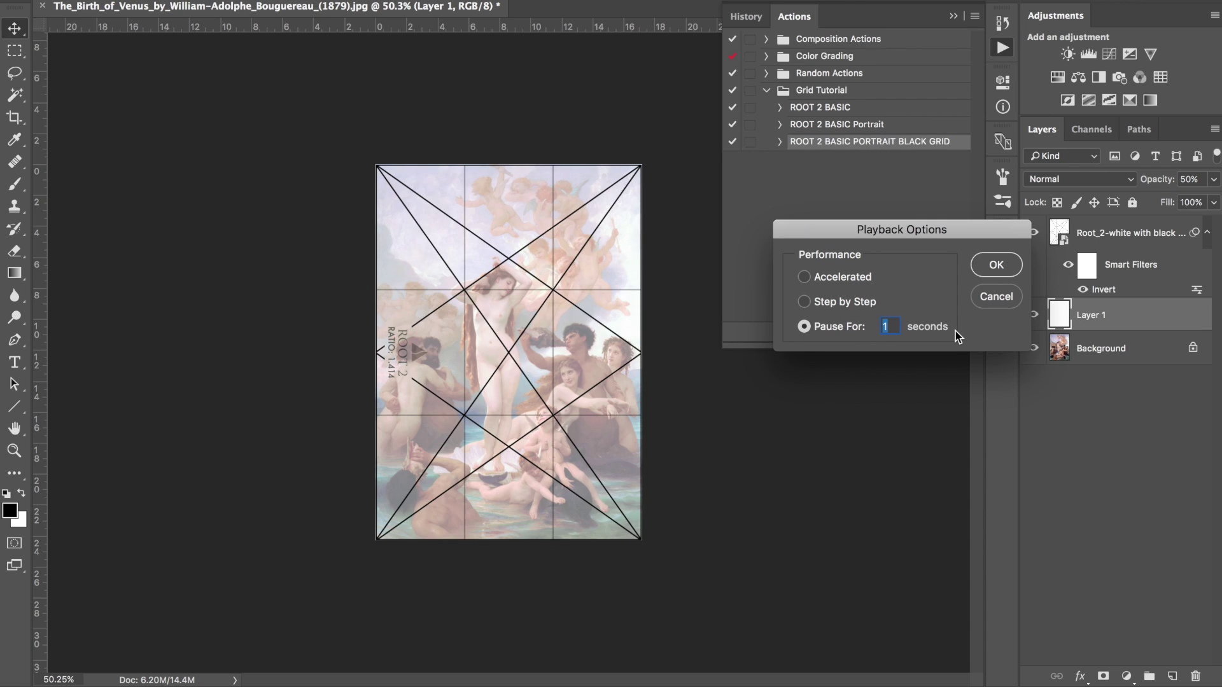
{"action": "left_click", "coordinate": [806, 276]}
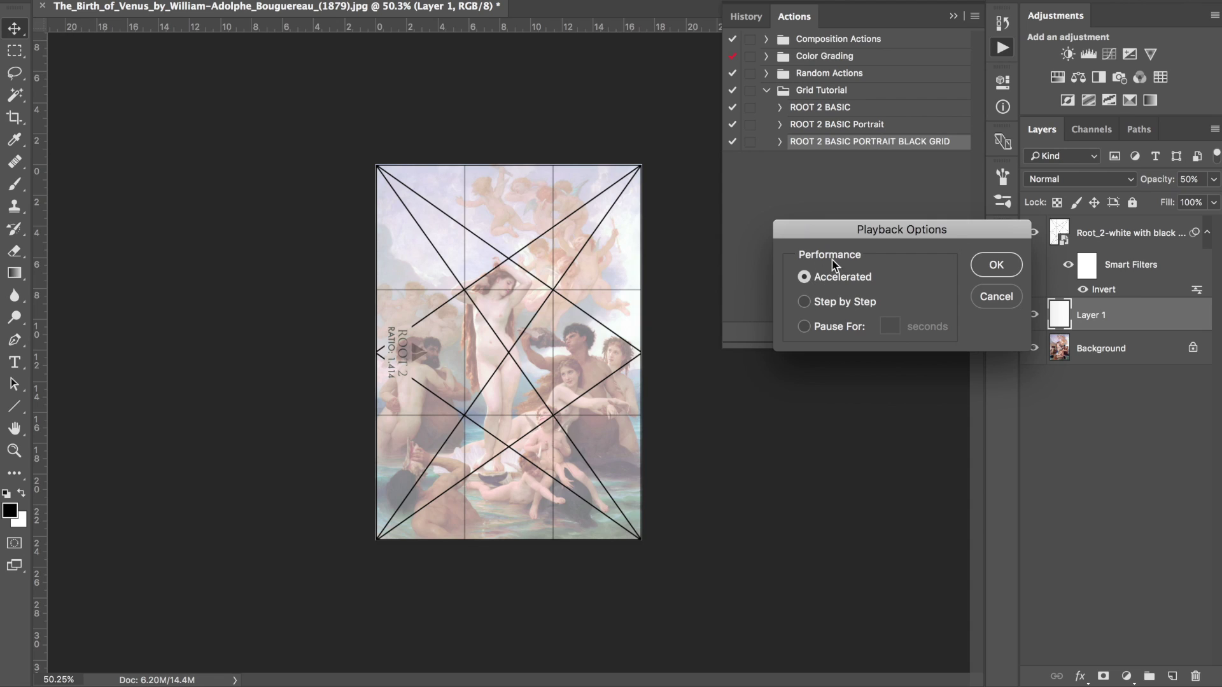
{"action": "left_click", "coordinate": [990, 270]}
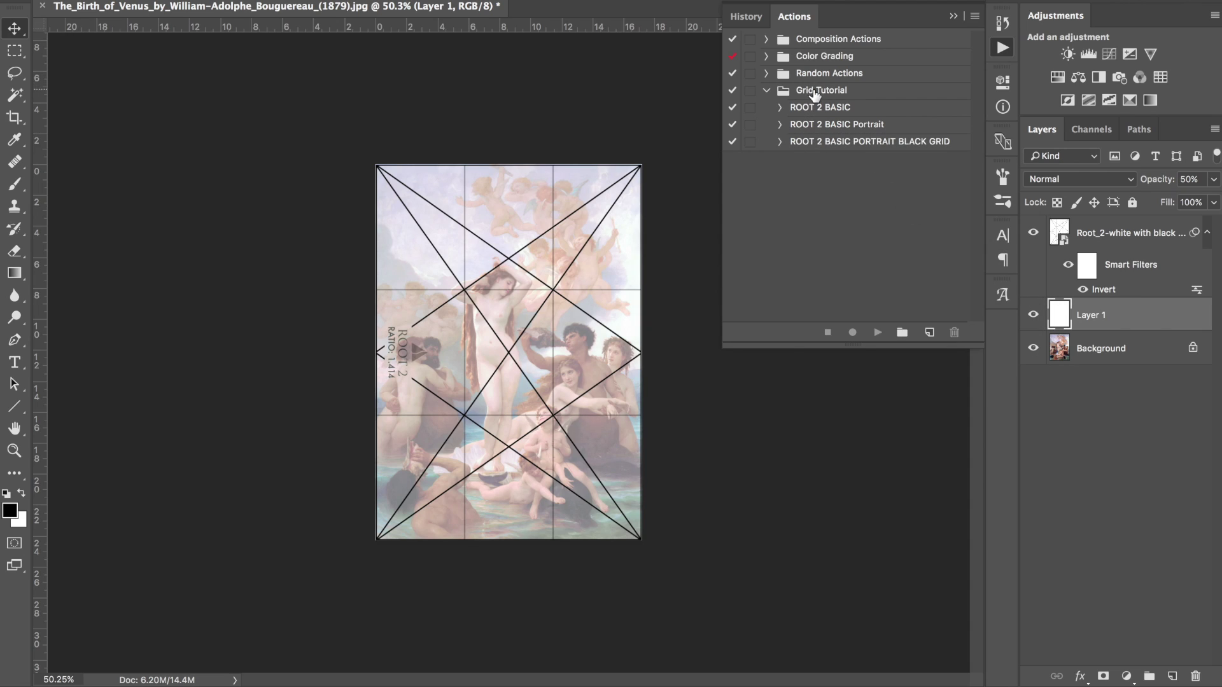
Select the Grid Tutorial action set and start saving its actions to a file
{"action": "left_click", "coordinate": [827, 108]}
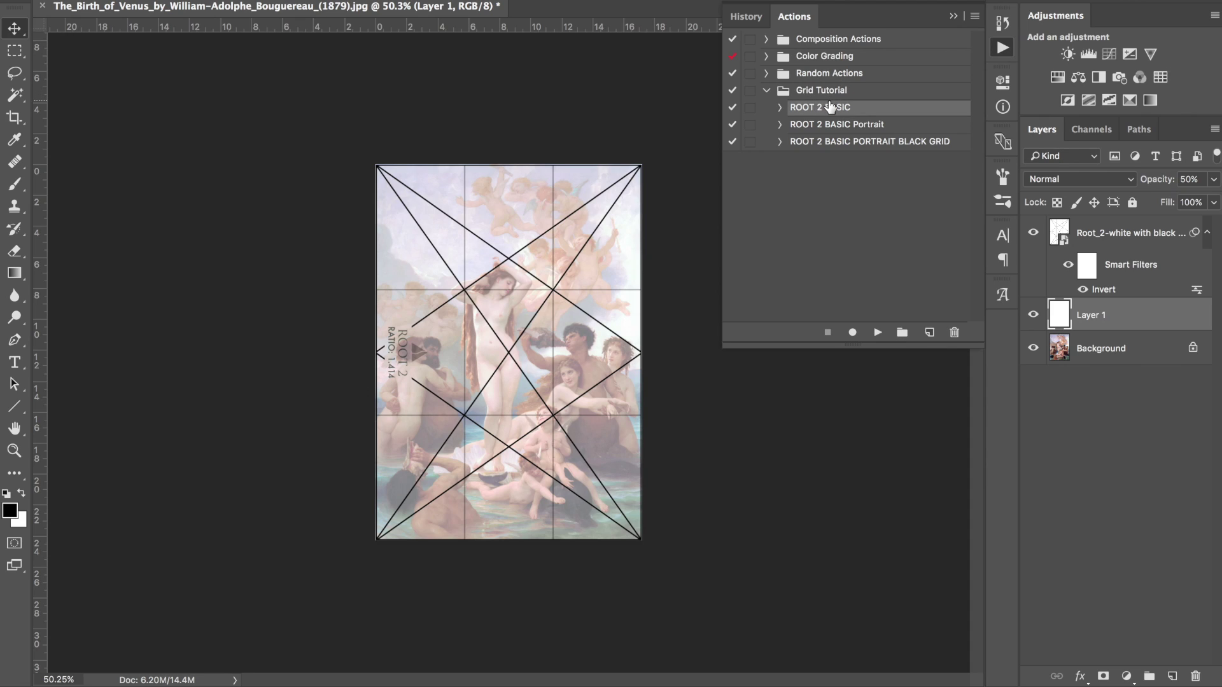
{"action": "left_click", "coordinate": [830, 92]}
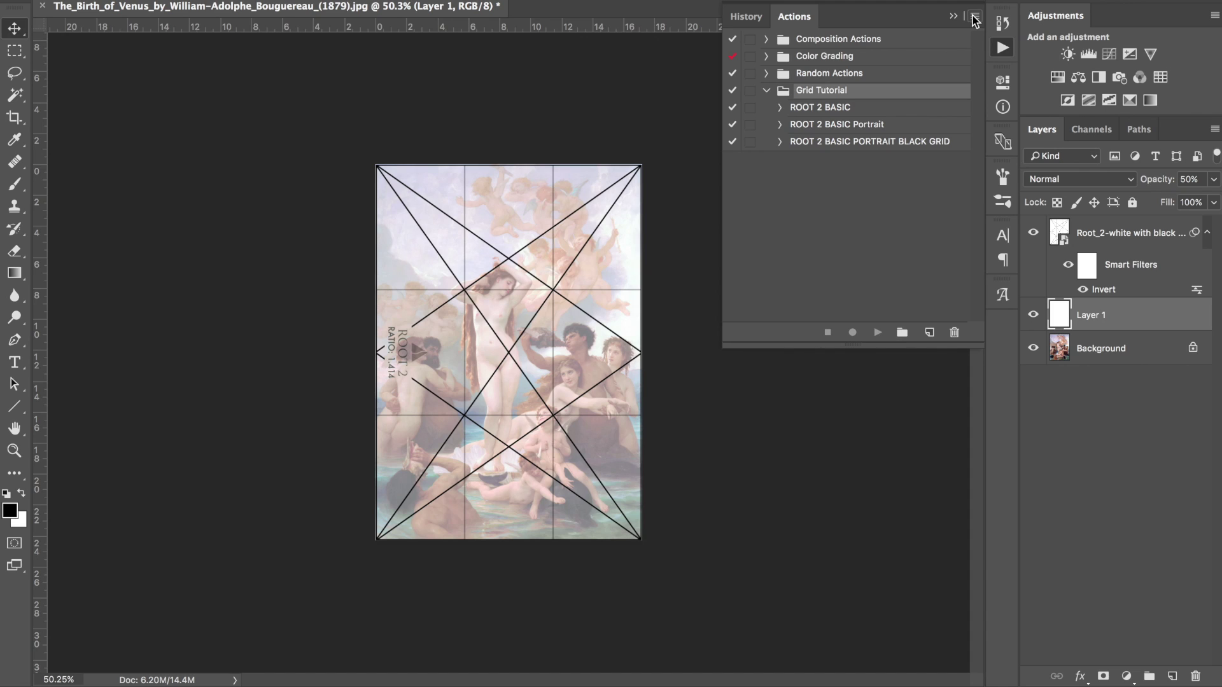
{"action": "left_click", "coordinate": [974, 17]}
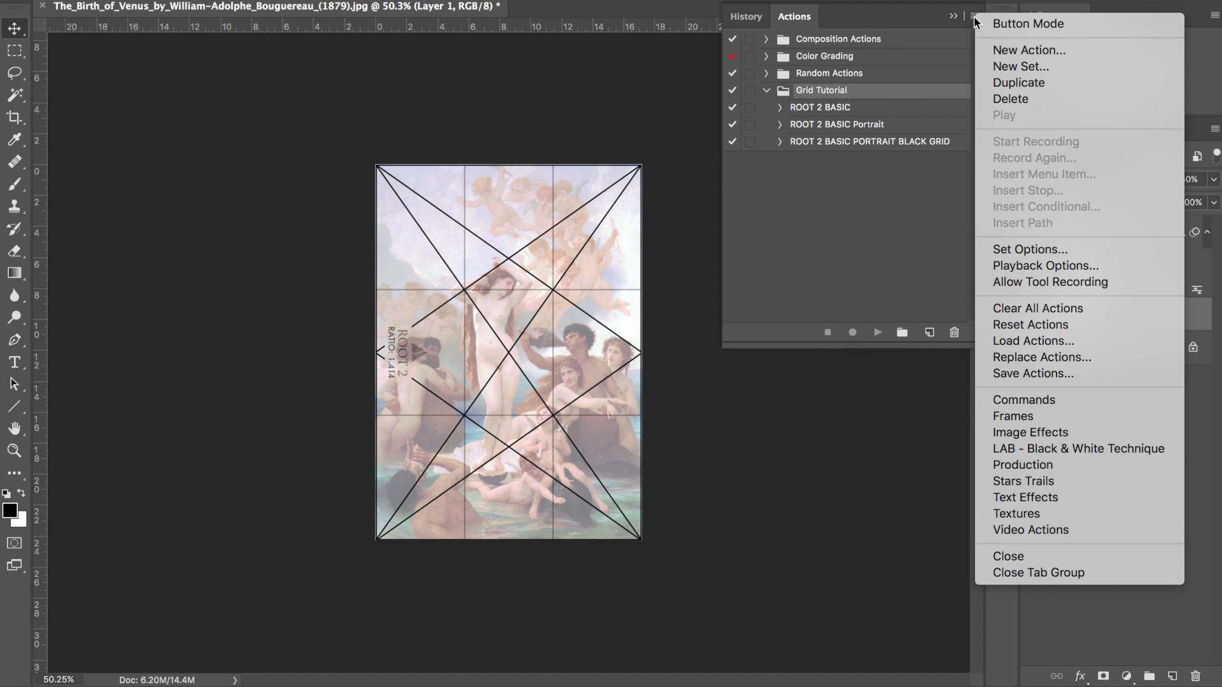
{"action": "left_click", "coordinate": [821, 160]}
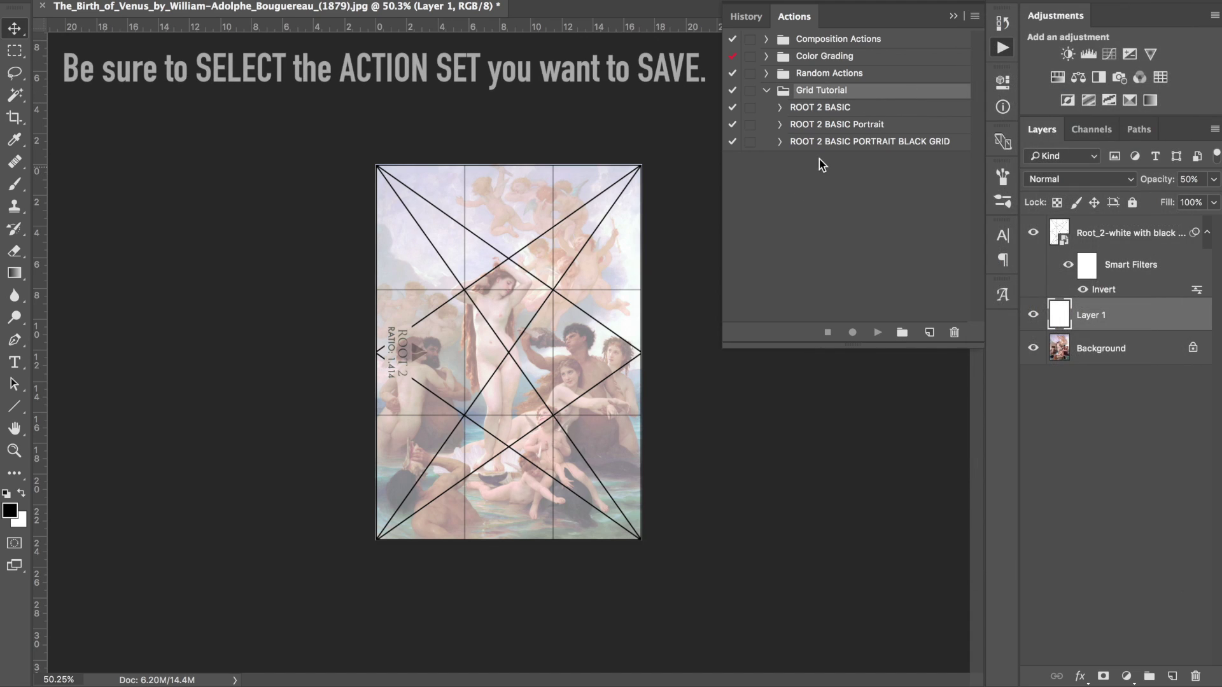
{"action": "left_click", "coordinate": [974, 17]}
{"action": "left_click", "coordinate": [1035, 372]}
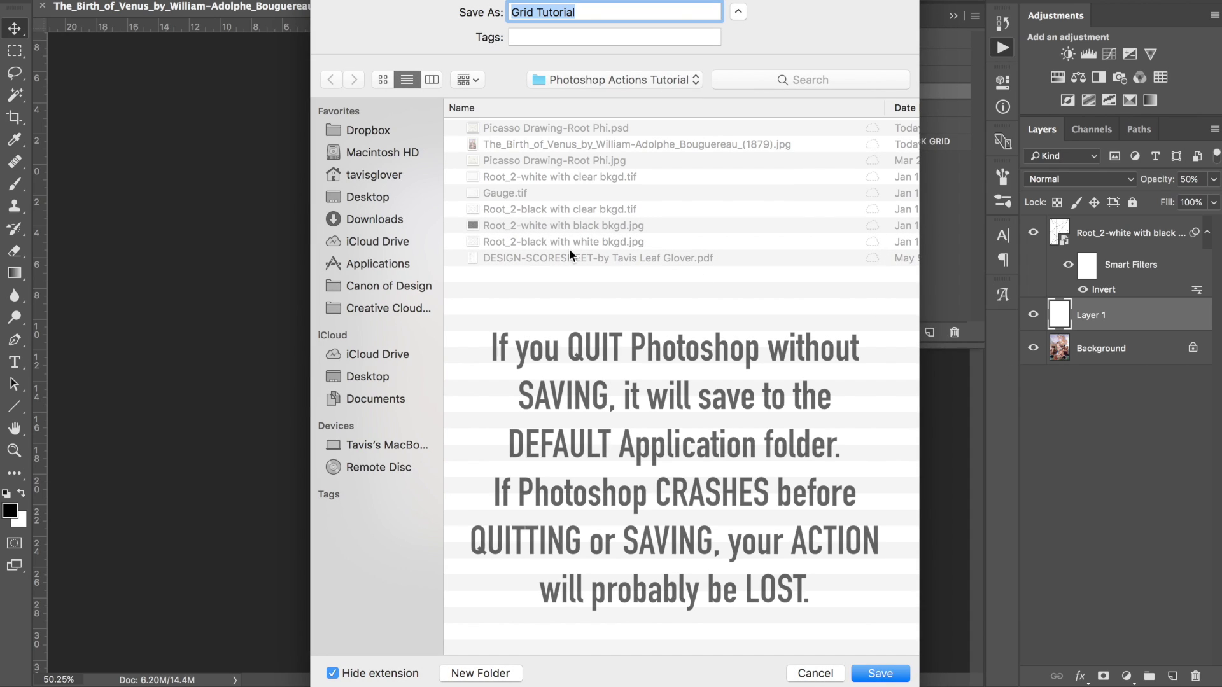
Browse the save location to the Actions folder within the Adobe Photoshop CC 2017 Presets in Applications
{"action": "left_click", "coordinate": [385, 263]}
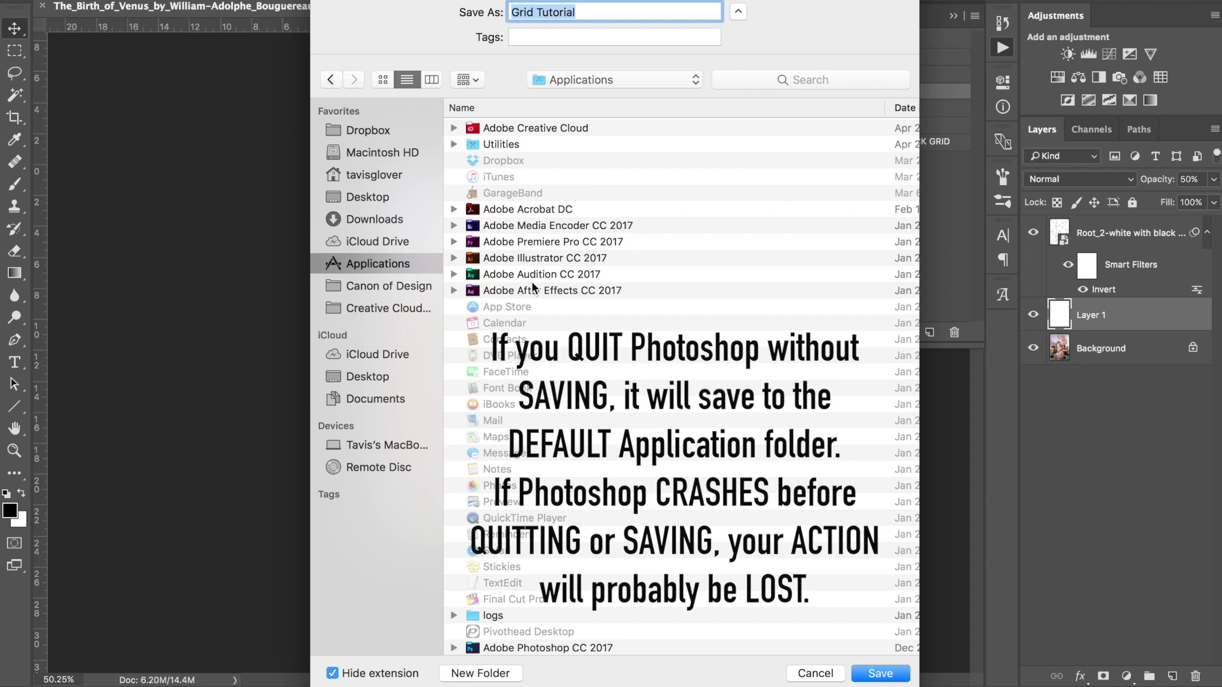
{"action": "scroll", "coordinate": [523, 414], "scroll_direction": "down", "scroll_amount": 5}
{"action": "double_click", "coordinate": [527, 500]}
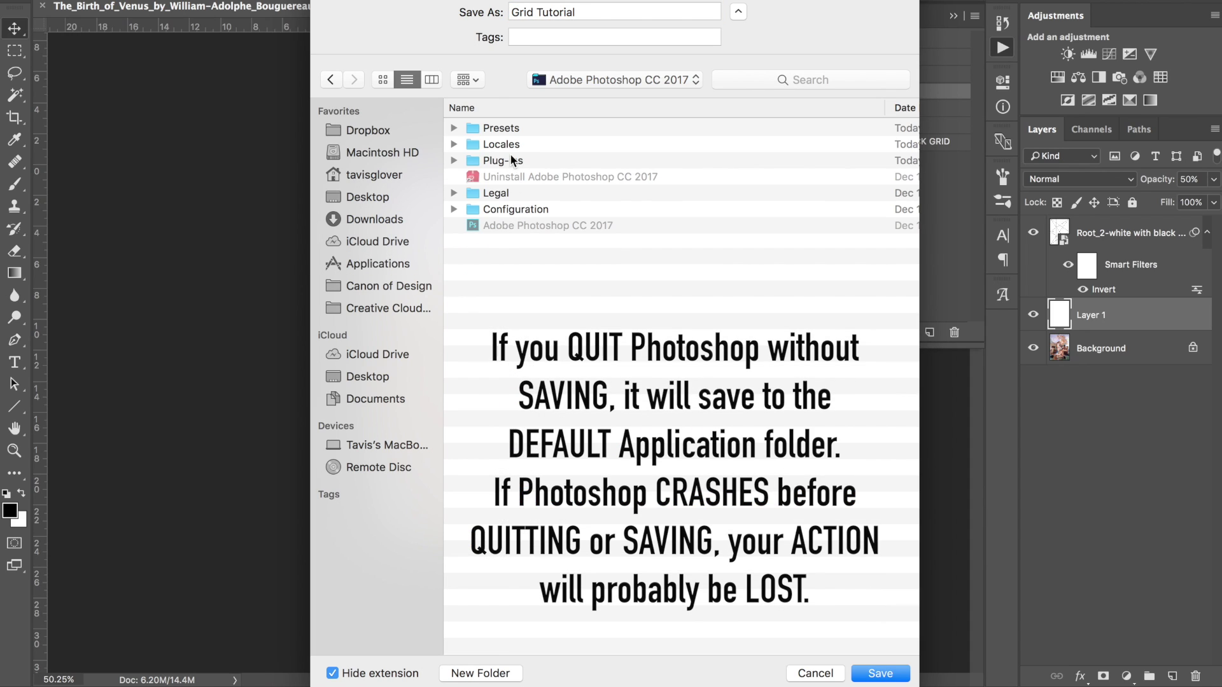
{"action": "double_click", "coordinate": [499, 128]}
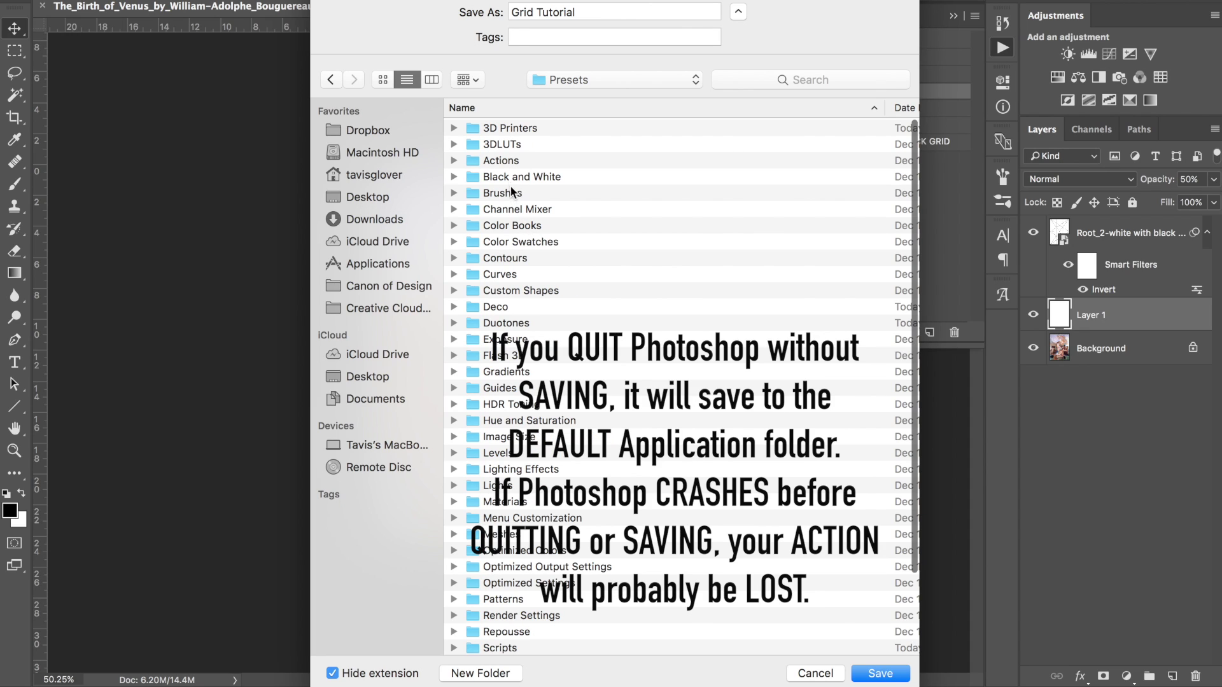
{"action": "double_click", "coordinate": [506, 159]}
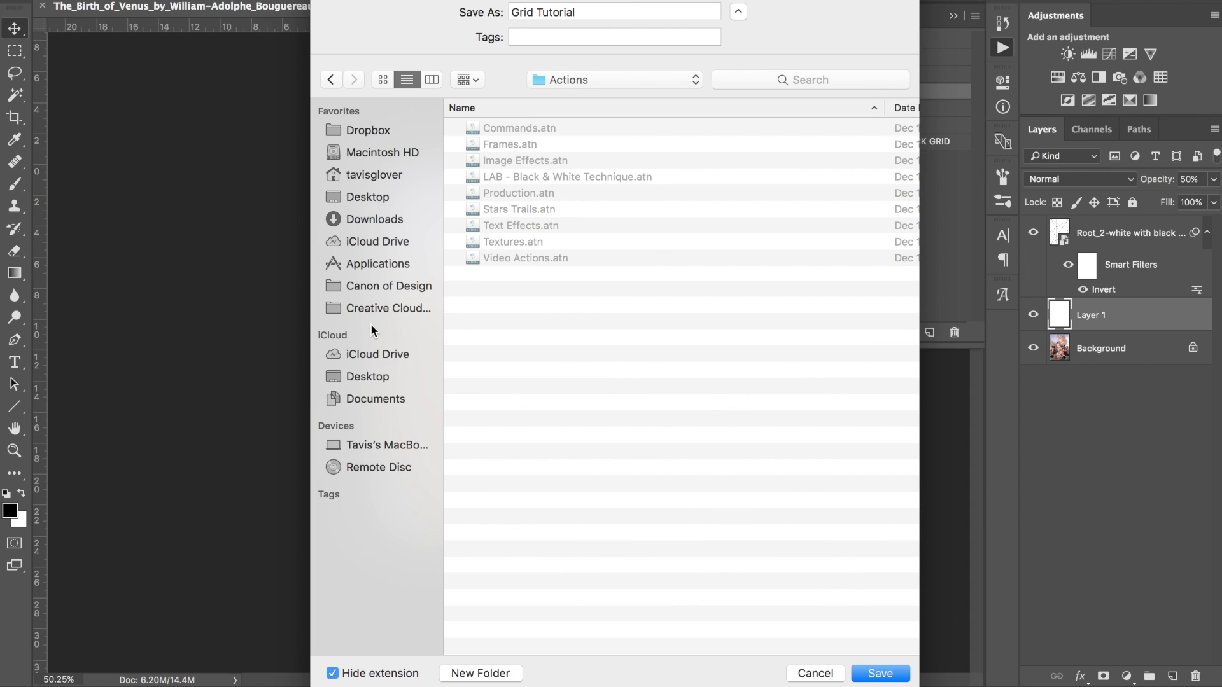
Save the action set as Grid Tutorial in the Photoshop Actions Tutorial folder on the Desktop
{"action": "left_click", "coordinate": [373, 198]}
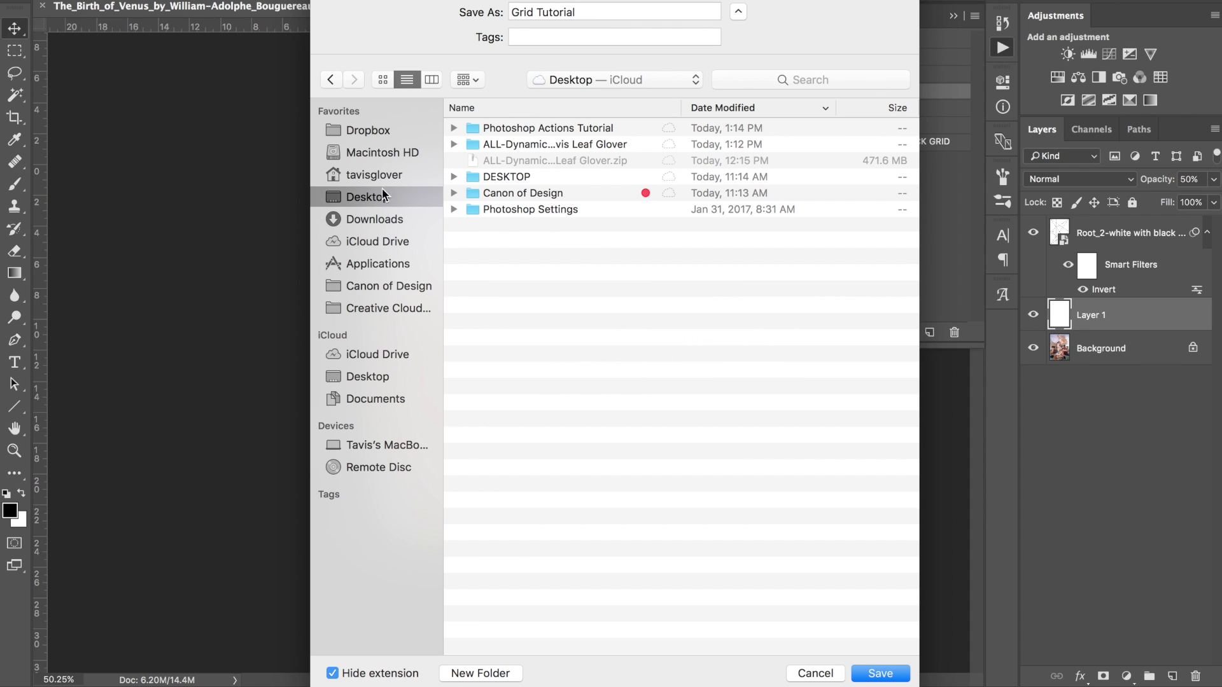
{"action": "double_click", "coordinate": [588, 127]}
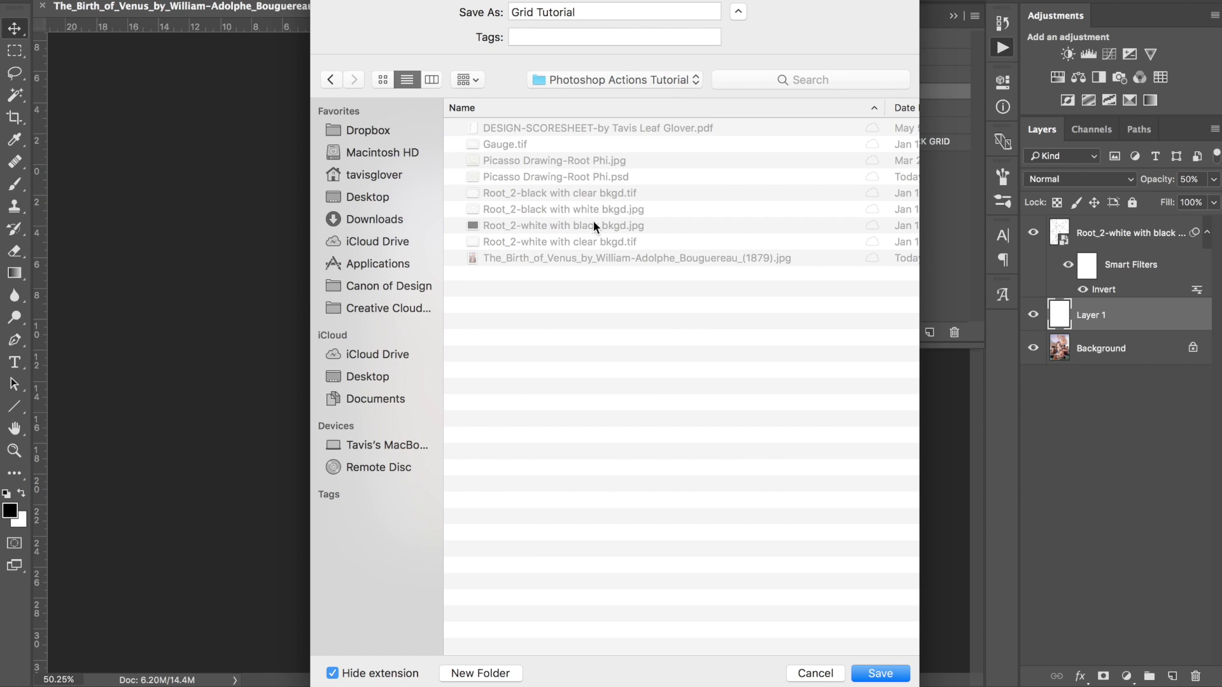
{"action": "left_click", "coordinate": [584, 11]}
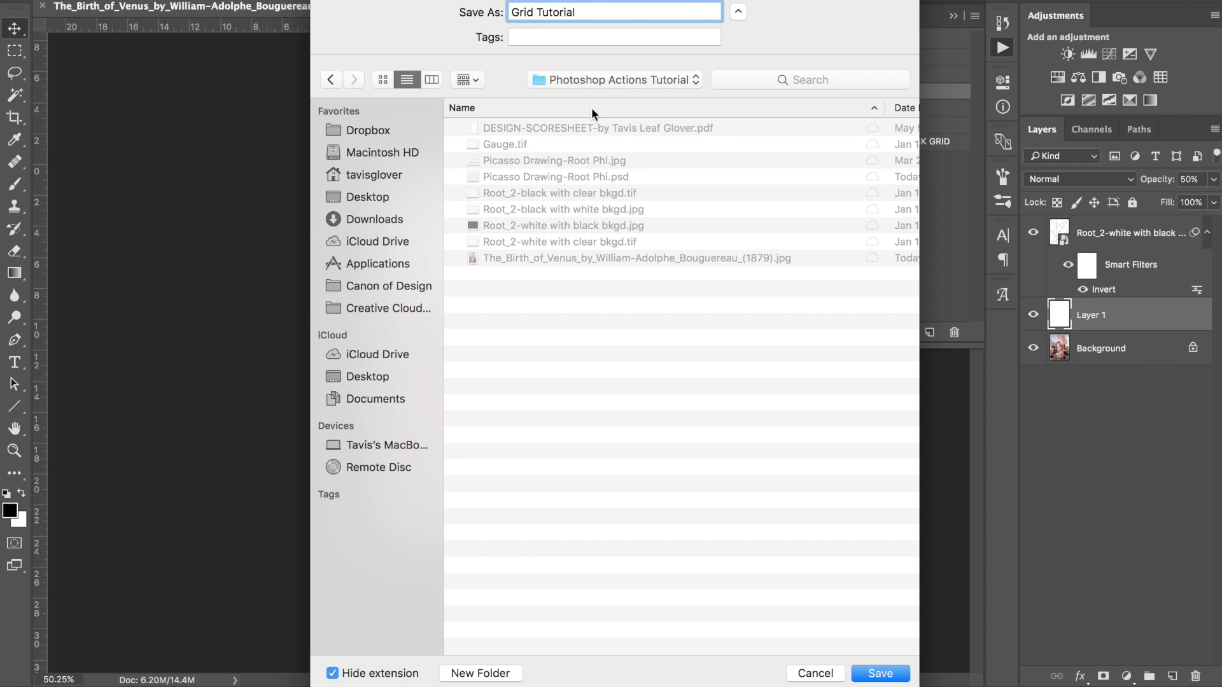
{"action": "left_click", "coordinate": [878, 674]}
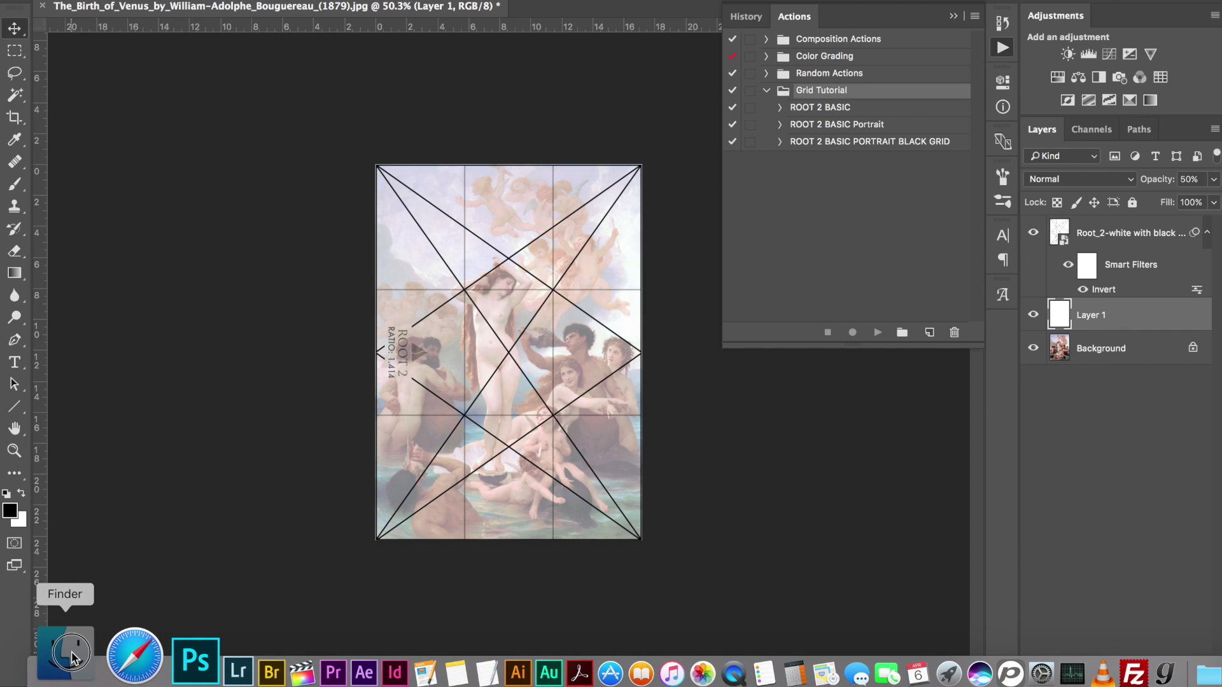
Switch to Finder and examine Grid Tutorial.atn and its supporting grid files in the Photoshop Actions Tutorial folder
{"action": "left_click", "coordinate": [52, 656]}
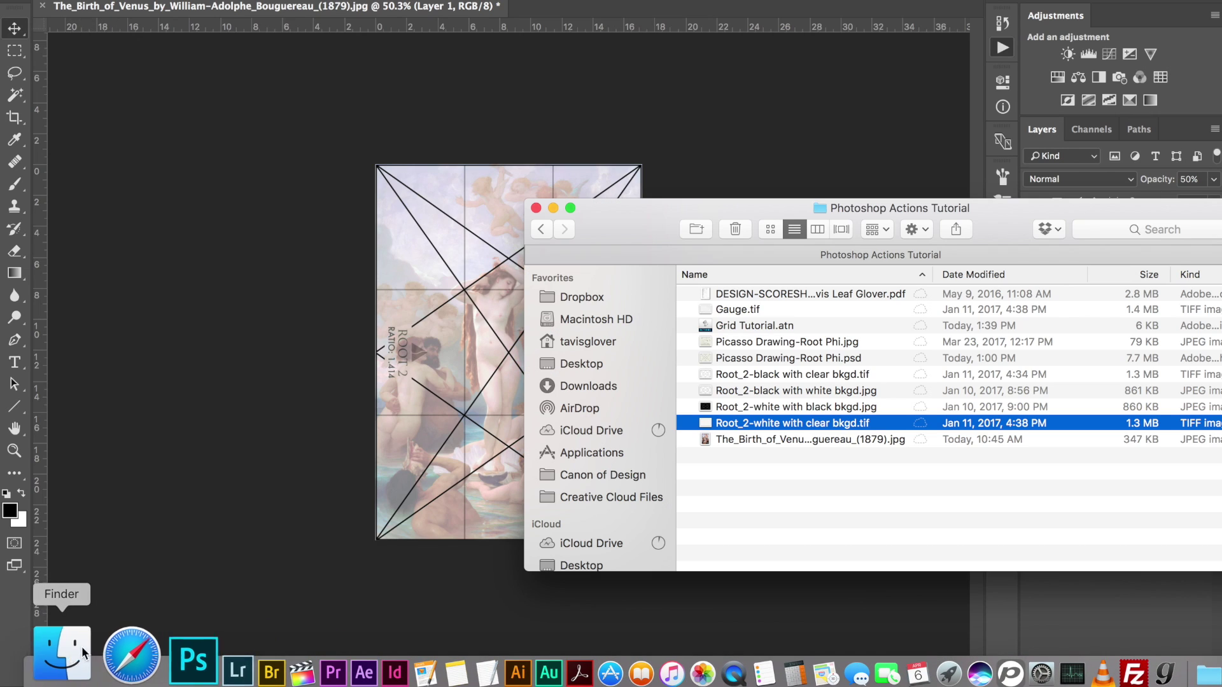
{"action": "left_click", "coordinate": [775, 327]}
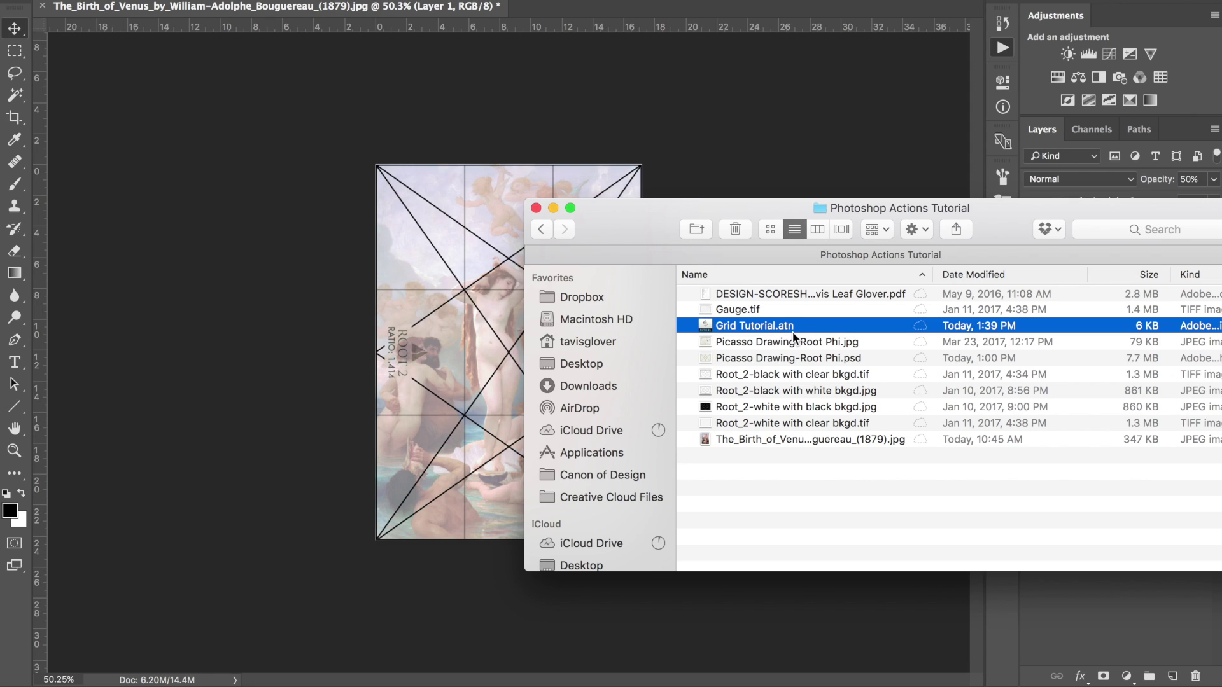
{"action": "key", "text": "space"}
{"action": "key", "text": "space"}
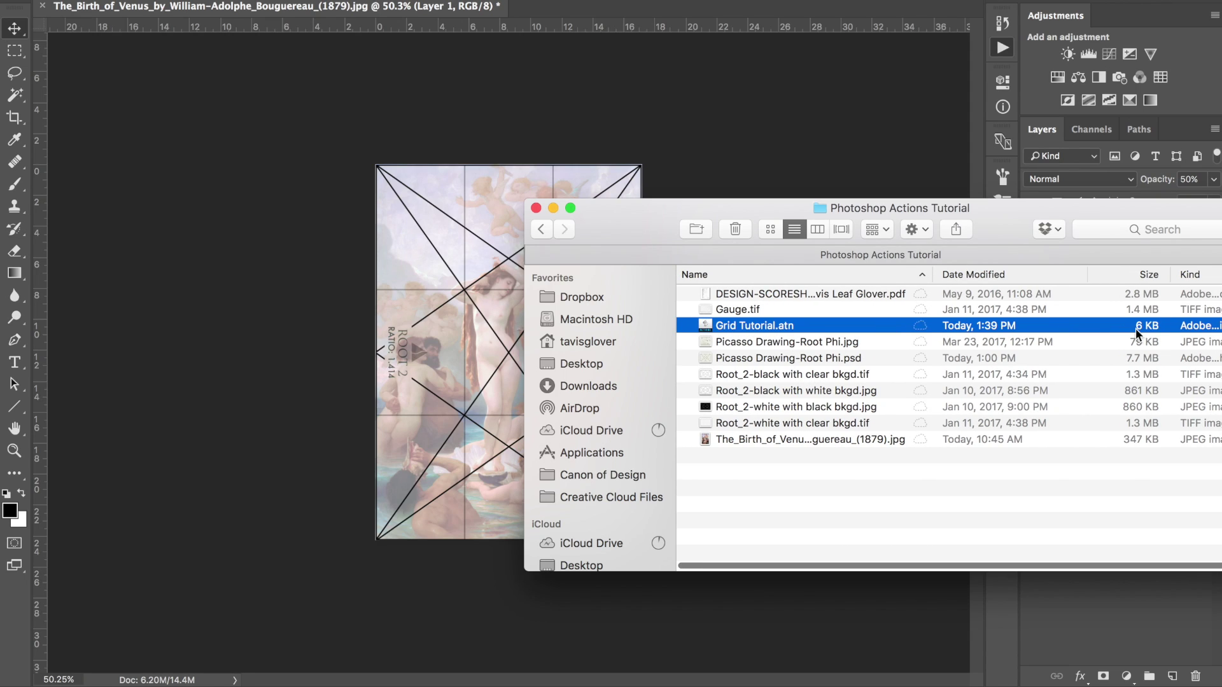
{"action": "left_click", "coordinate": [738, 344]}
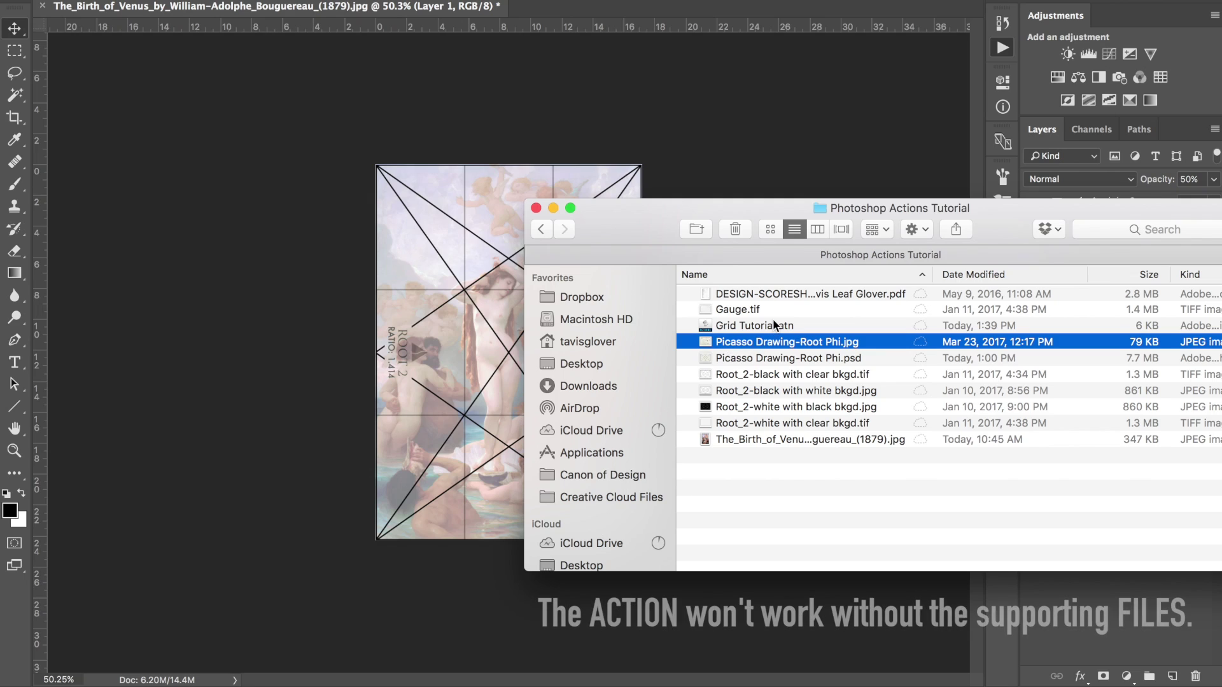
{"action": "left_click", "coordinate": [768, 374]}
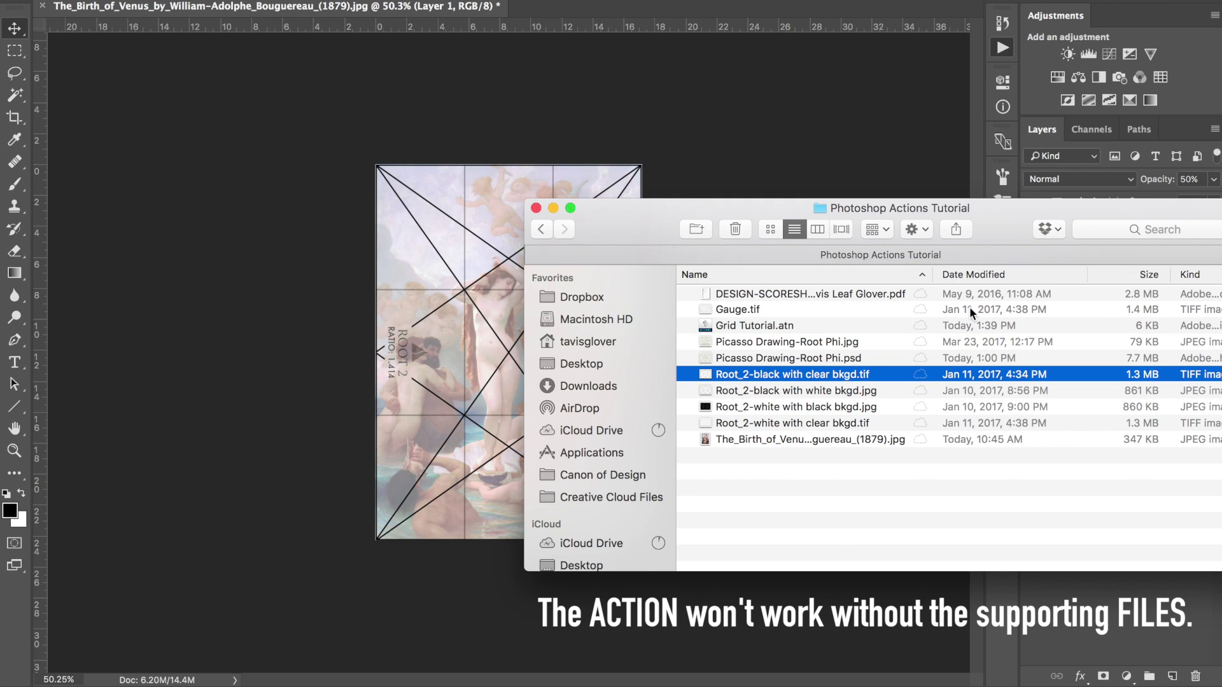
{"action": "left_click", "coordinate": [710, 328]}
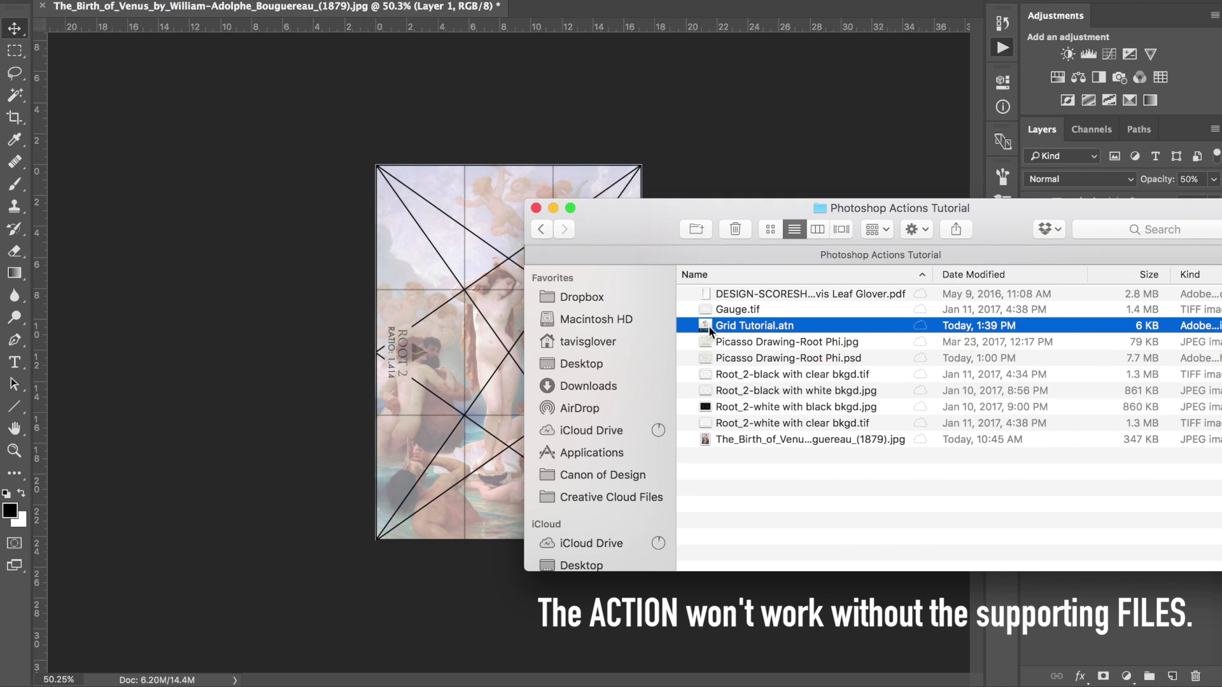
{"action": "left_click", "coordinate": [743, 347]}
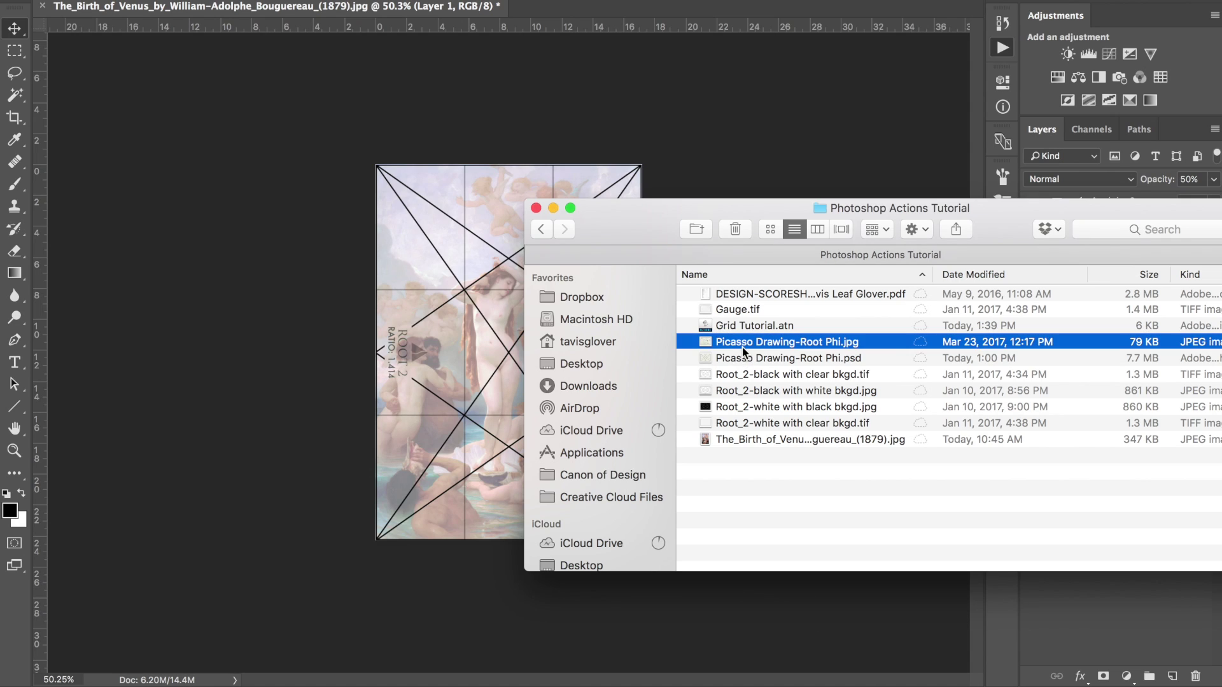
{"action": "left_click", "coordinate": [745, 328]}
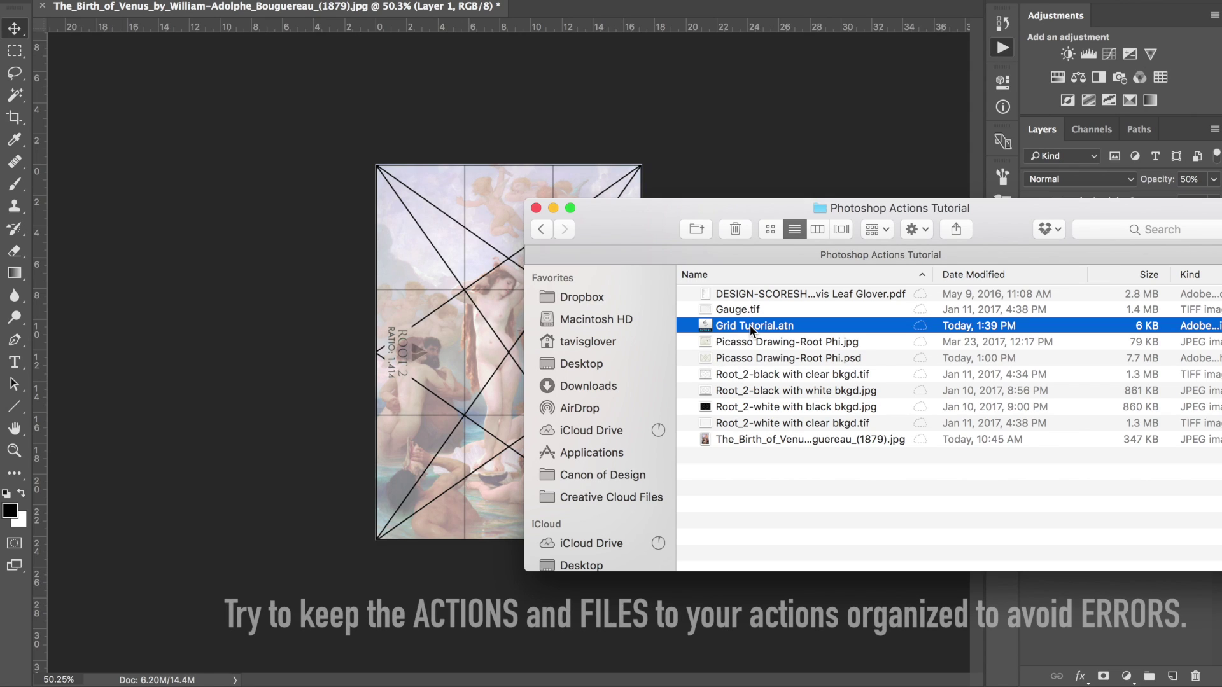